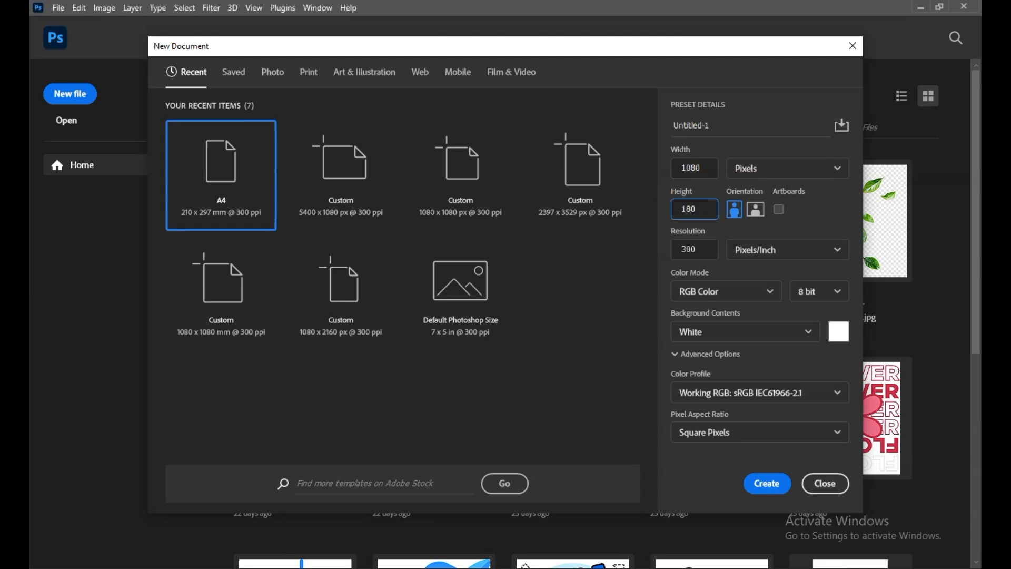
# Step: Create a new 1080 × 1080 pixel document at 300 pixels/inch in RGB Color with a white background
pyautogui.press('BackSpace')
pyautogui.press('BackSpace')
pyautogui.write('080')
pyautogui.press('Return')
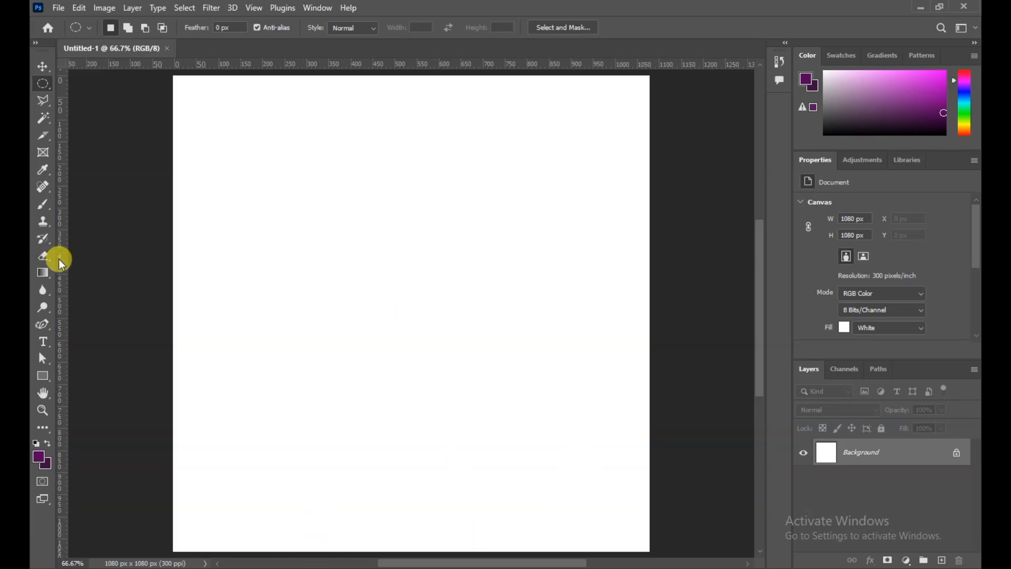
# Step: Choose off-white #f9f9f9 as the foreground color and fill the background layer with it
pyautogui.click(38, 458)
pyautogui.moveTo(662, 239)
pyautogui.mouseDown()
pyautogui.moveTo(621, 169)
pyautogui.moveTo(622, 187)
pyautogui.mouseUp()
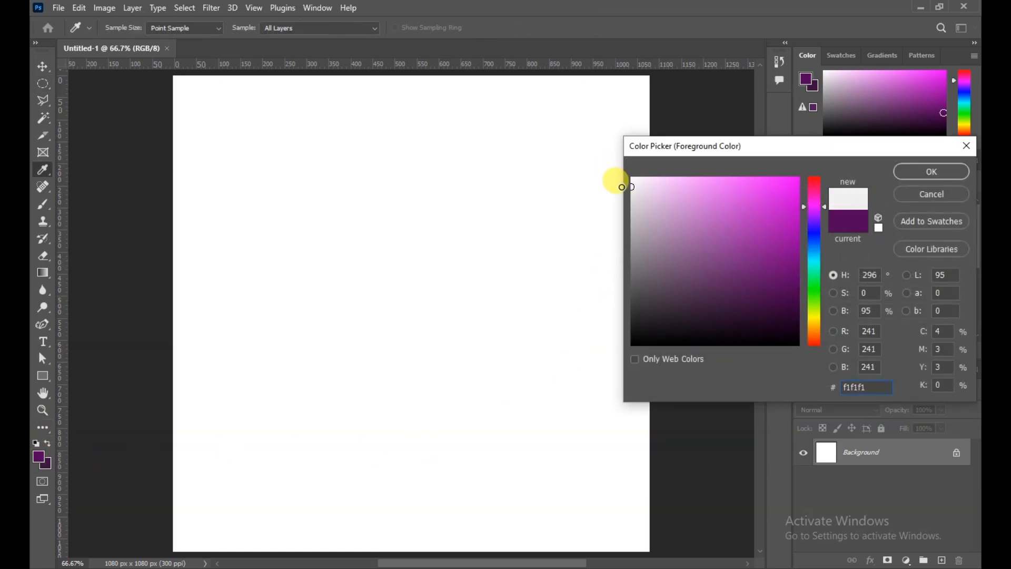
pyautogui.click(932, 171)
pyautogui.press('m')
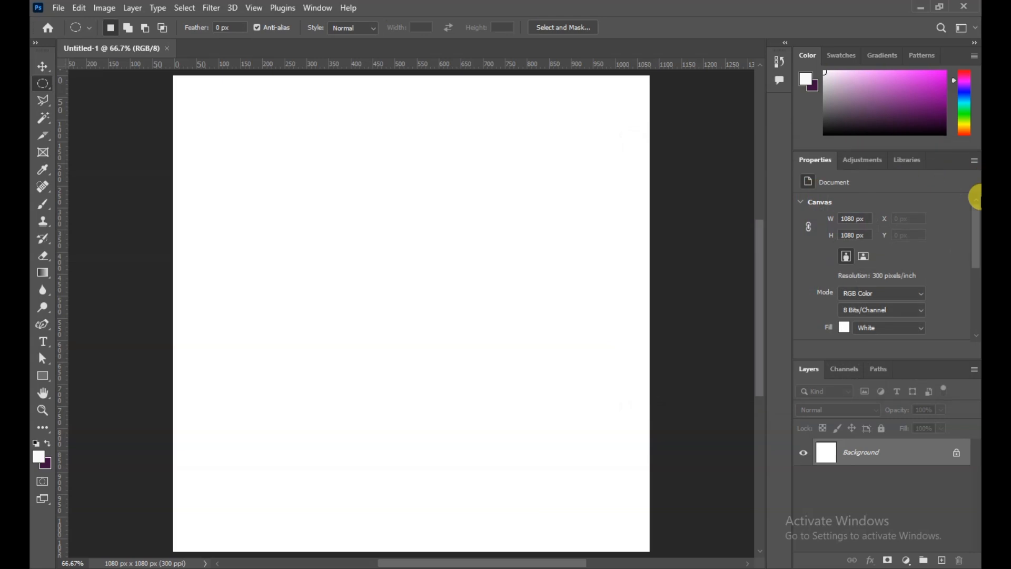
pyautogui.hotkey('ctrl', 'BackSpace')
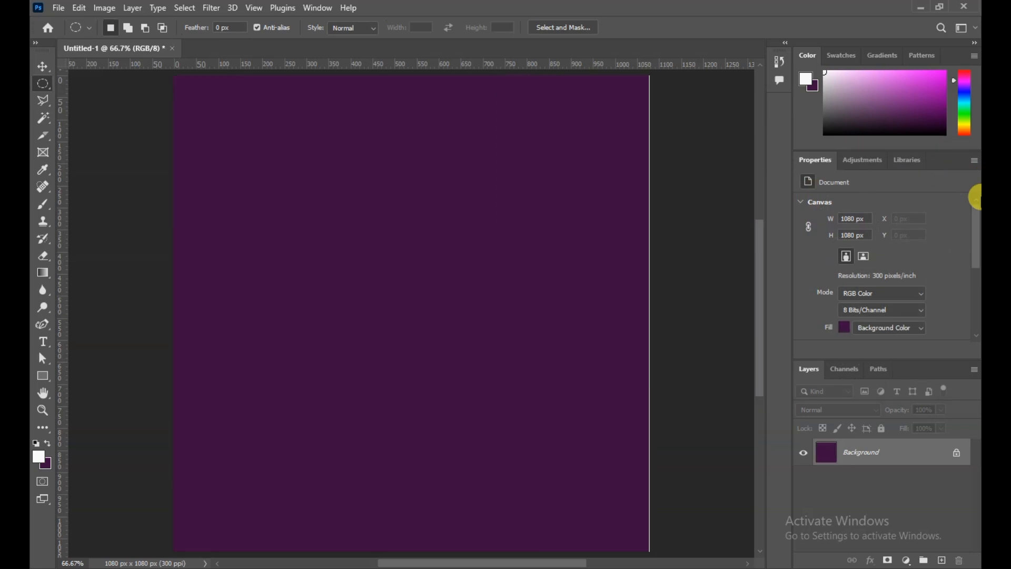
pyautogui.hotkey('alt', 'BackSpace')
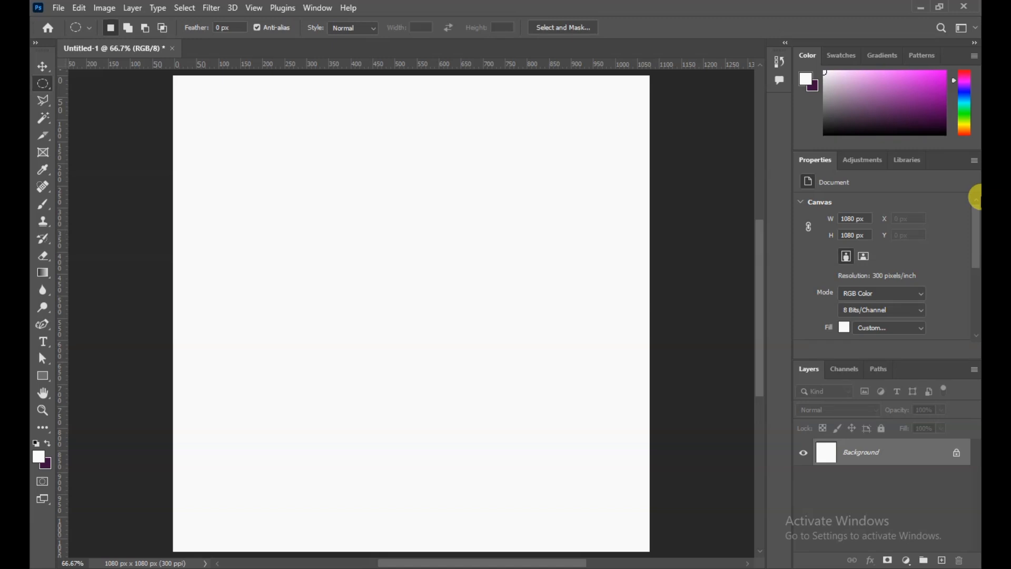
# Step: Set the foreground color to light grey #ededed and fill the background layer with it
pyautogui.click(38, 455)
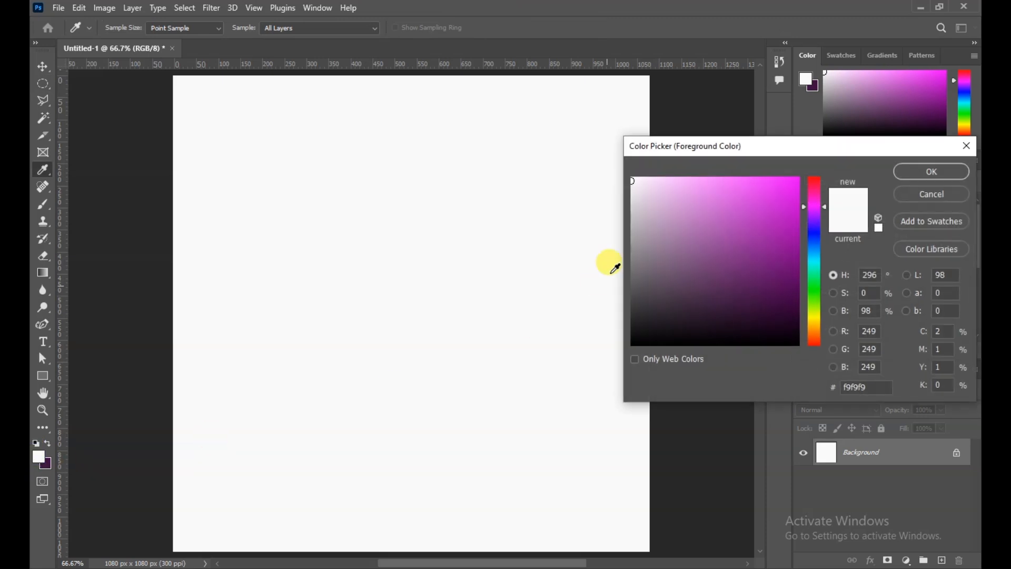
pyautogui.click(631, 188)
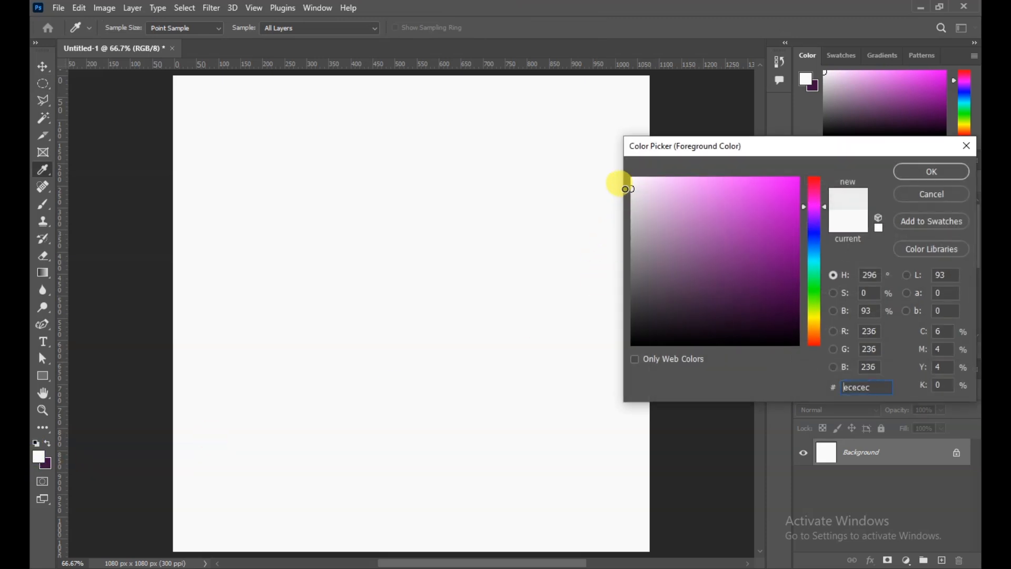
pyautogui.moveTo(625, 188); pyautogui.dragTo(626, 188)
pyautogui.click(915, 178)
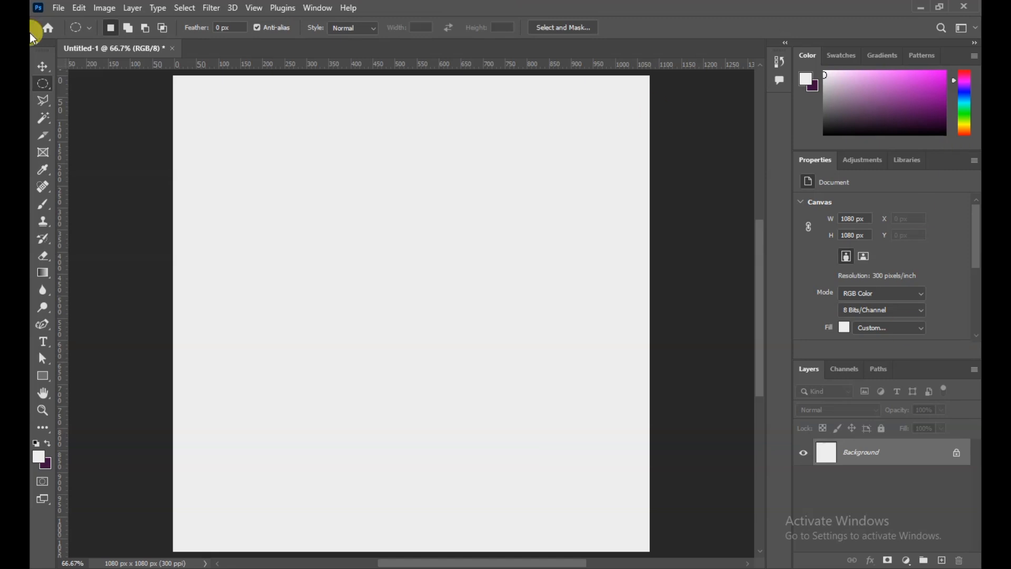
# Step: Open the orange car image pngegg (17).png from the Downloads folder
pyautogui.click(58, 8)
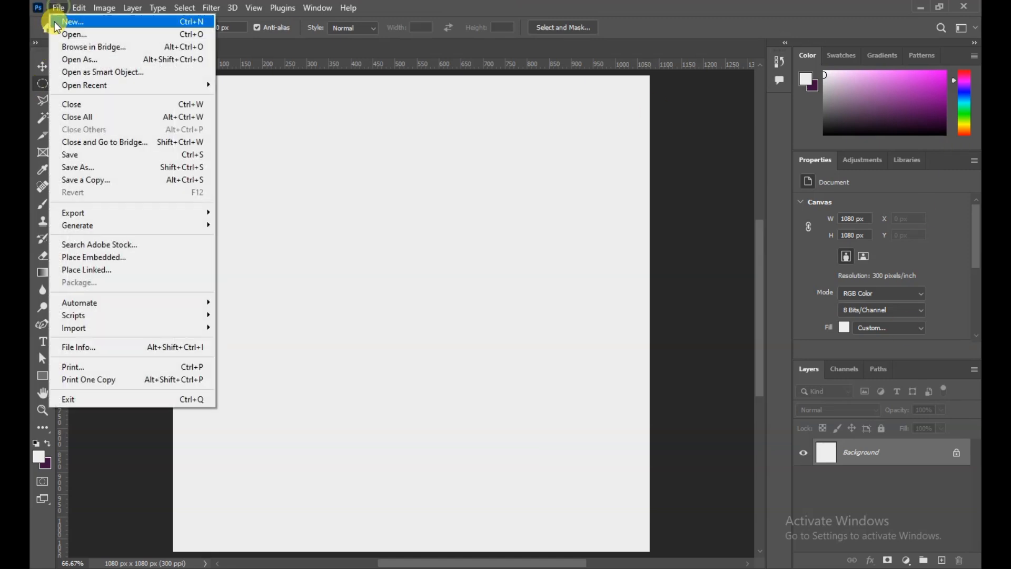
pyautogui.click(63, 32)
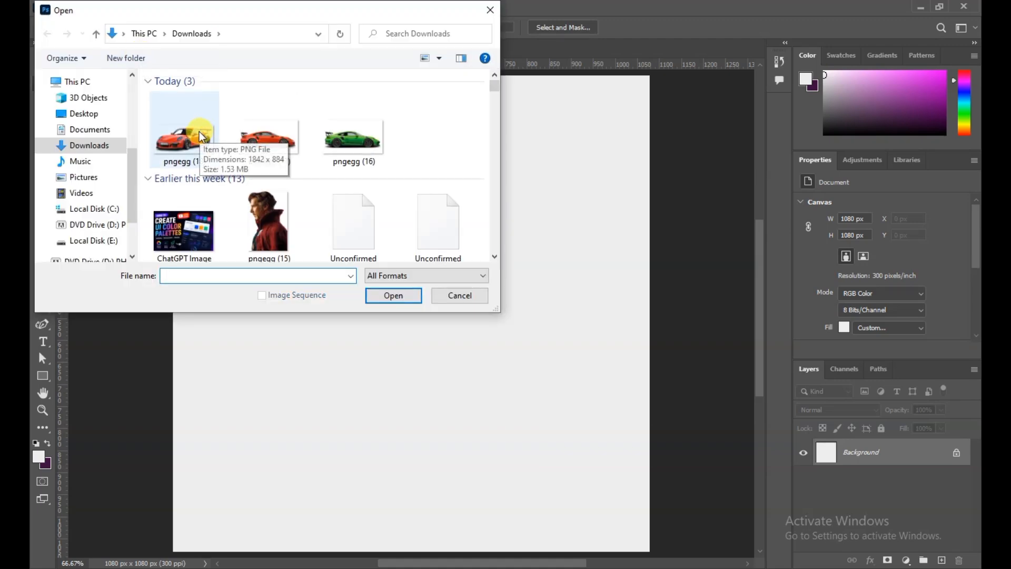
pyautogui.doubleClick(258, 138)
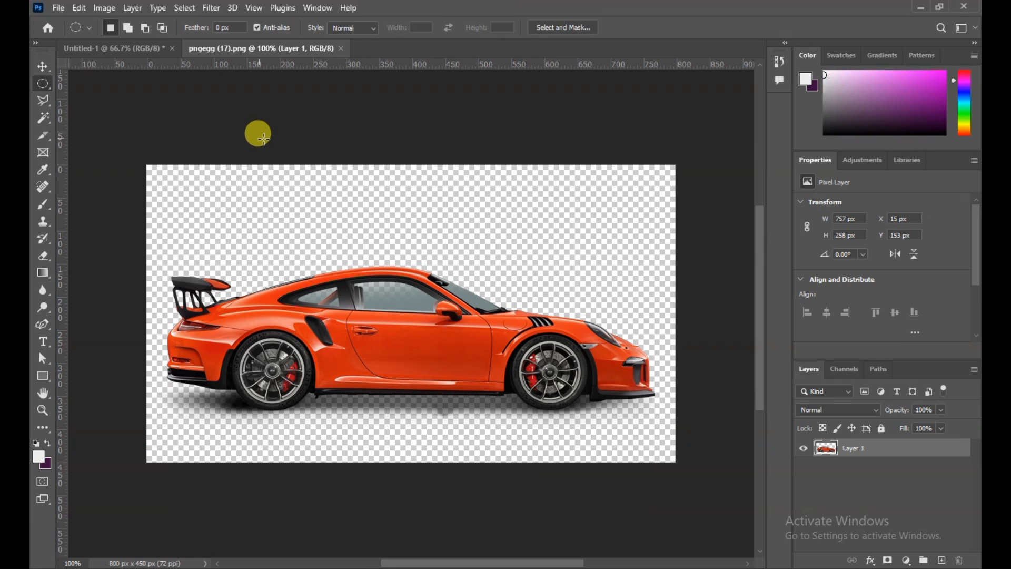
# Step: Copy the orange car into the Untitled-1 document as a new layer and close the source image
pyautogui.moveTo(286, 49); pyautogui.dragTo(459, 146)
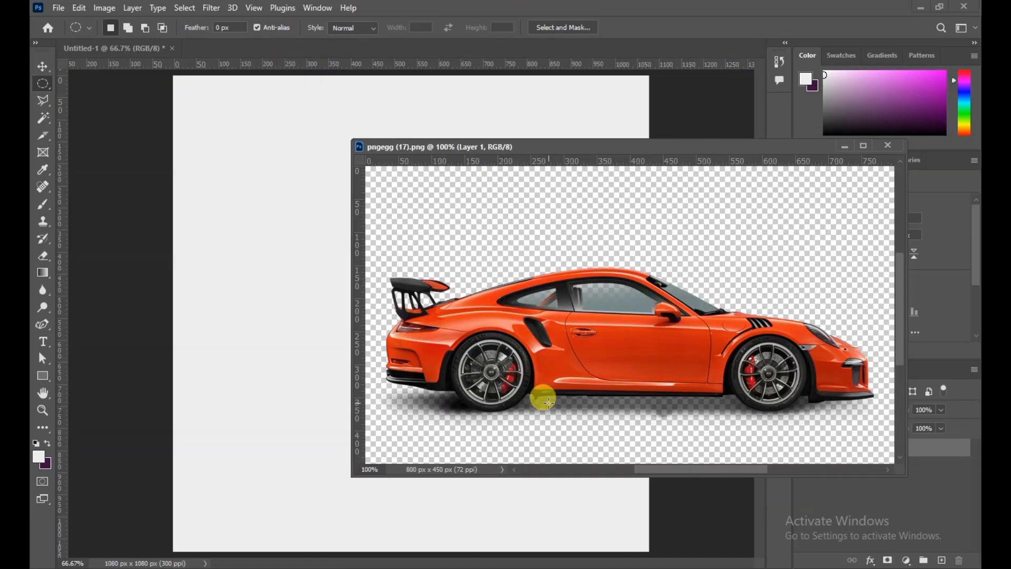
pyautogui.click(44, 67)
pyautogui.moveTo(559, 349); pyautogui.dragTo(248, 334)
pyautogui.click(887, 145)
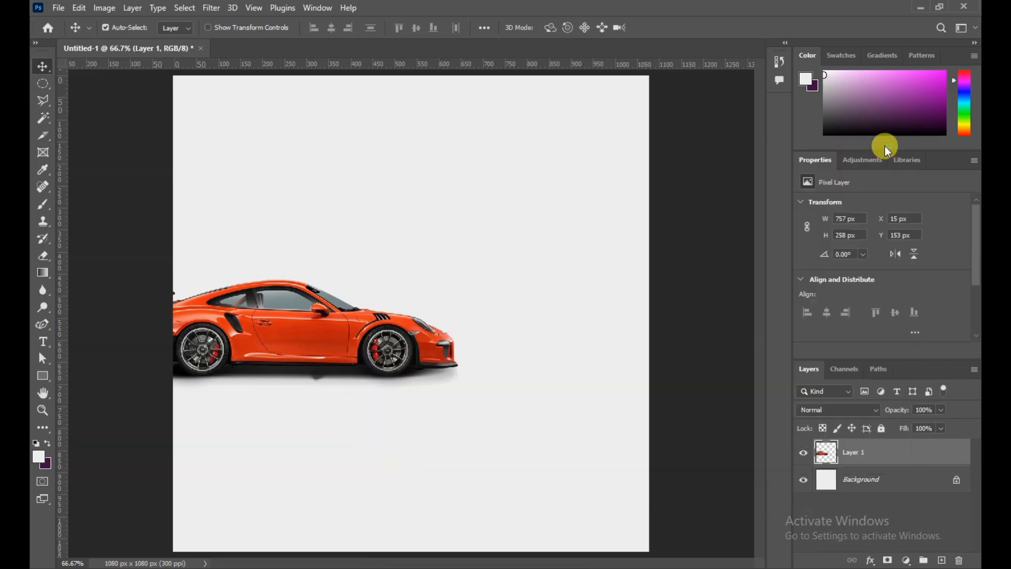
# Step: Enlarge the car layer to about 1051 × 393 px and position it across the lower half of the canvas
pyautogui.moveTo(394, 342); pyautogui.dragTo(488, 363)
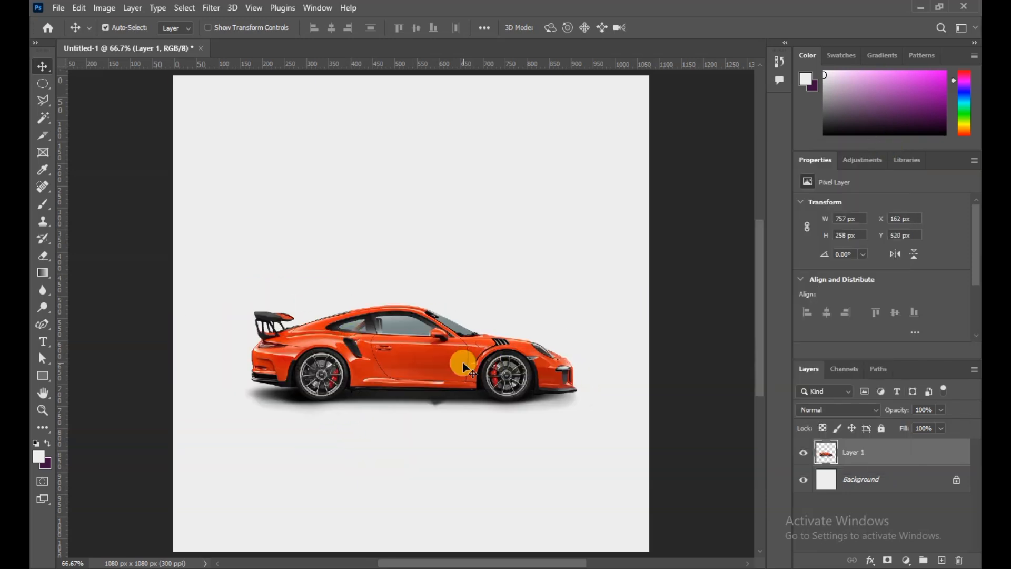
pyautogui.hotkey('ctrl', 't')
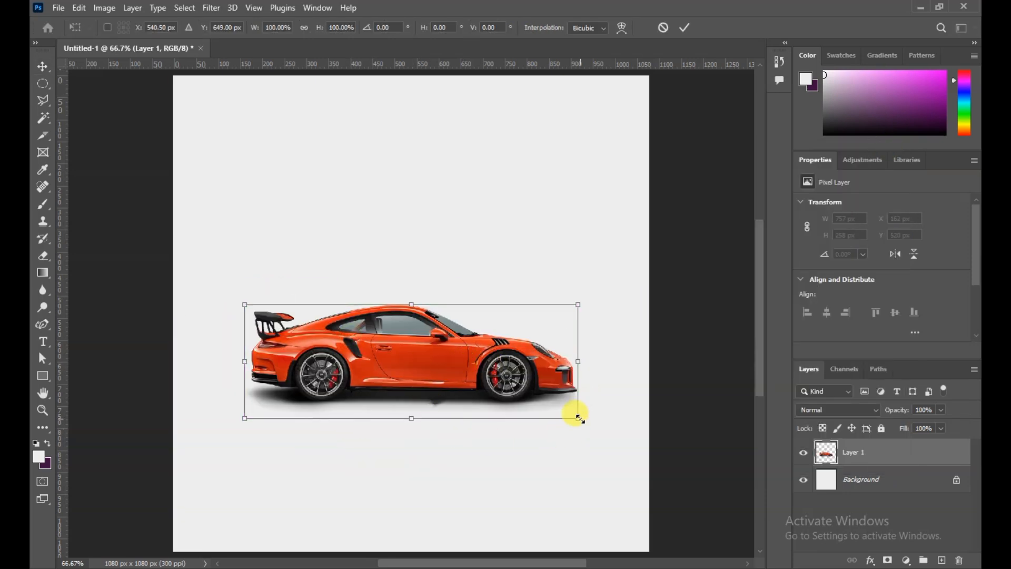
pyautogui.moveTo(579, 418); pyautogui.dragTo(642, 446)
pyautogui.moveTo(554, 384)
pyautogui.mouseDown()
pyautogui.moveTo(554, 406)
pyautogui.moveTo(562, 386)
pyautogui.moveTo(555, 377)
pyautogui.moveTo(553, 399)
pyautogui.mouseUp()
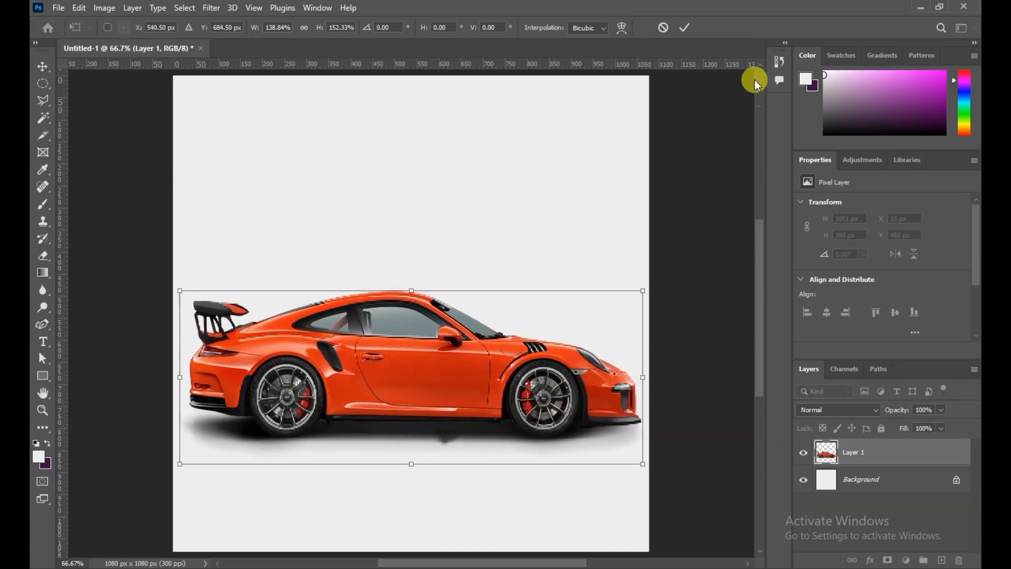
pyautogui.click(683, 29)
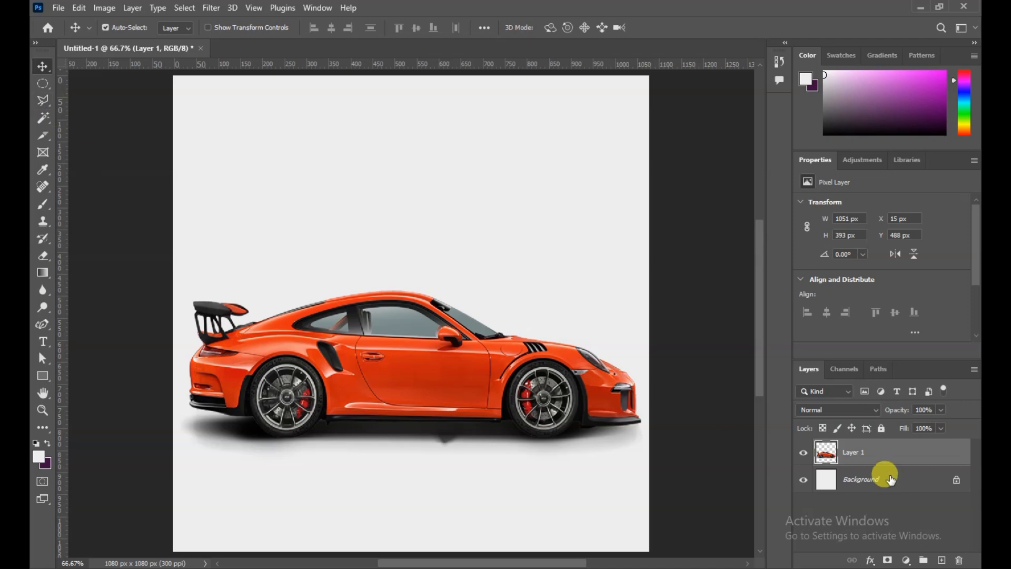
pyautogui.click(804, 452)
pyautogui.click(803, 452)
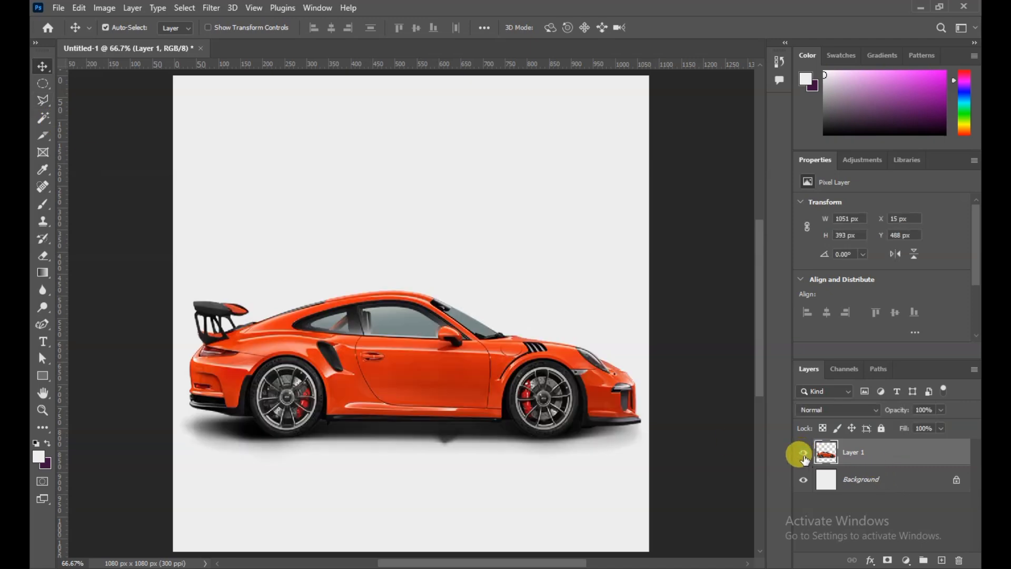
# Step: On a new layer, outline a tilted four-sided Polygonal Lasso selection of about 408 × 523 px rising from the car's rear half
pyautogui.click(44, 99)
pyautogui.moveTo(44, 99); pyautogui.dragTo(86, 118)
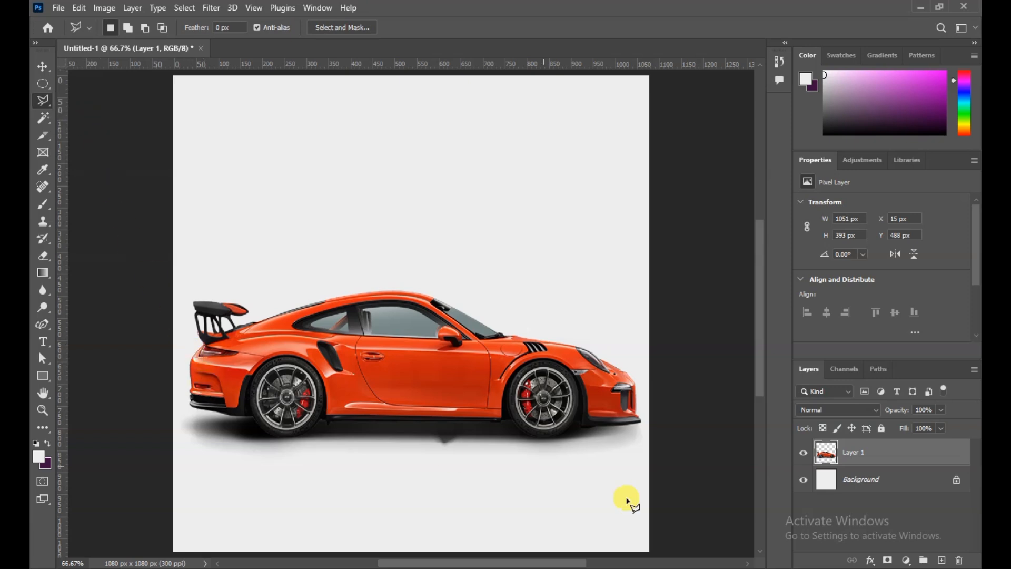
pyautogui.click(942, 559)
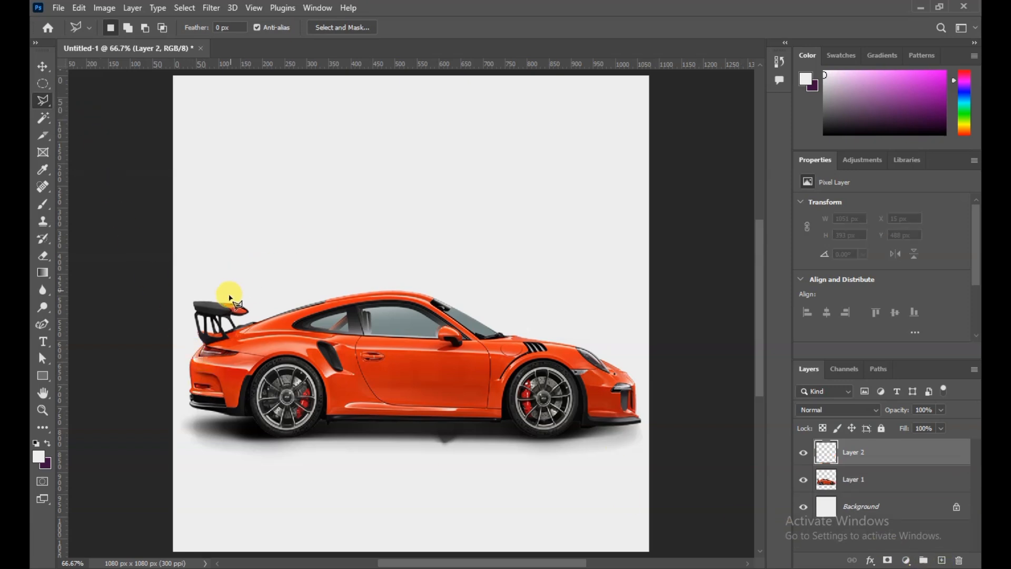
pyautogui.click(257, 353)
pyautogui.click(318, 126)
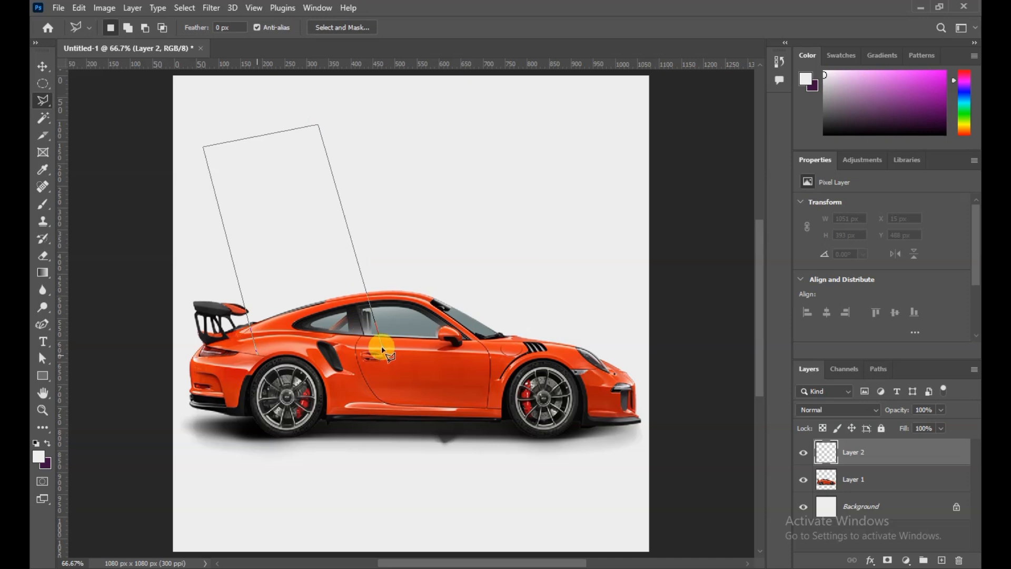
pyautogui.click(258, 353)
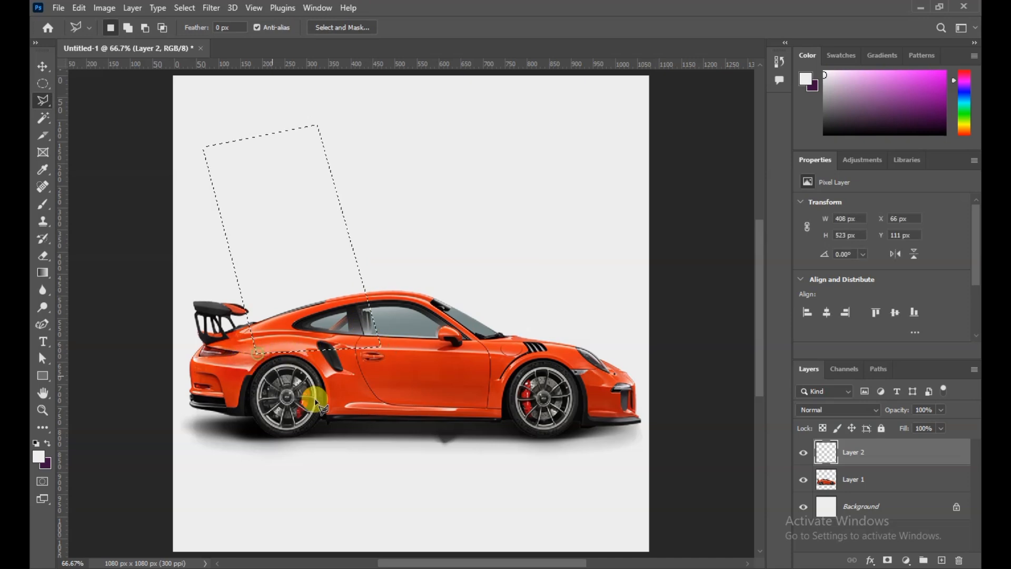
# Step: Fill the tilted selection with a near-black foreground color and deselect it
pyautogui.click(39, 457)
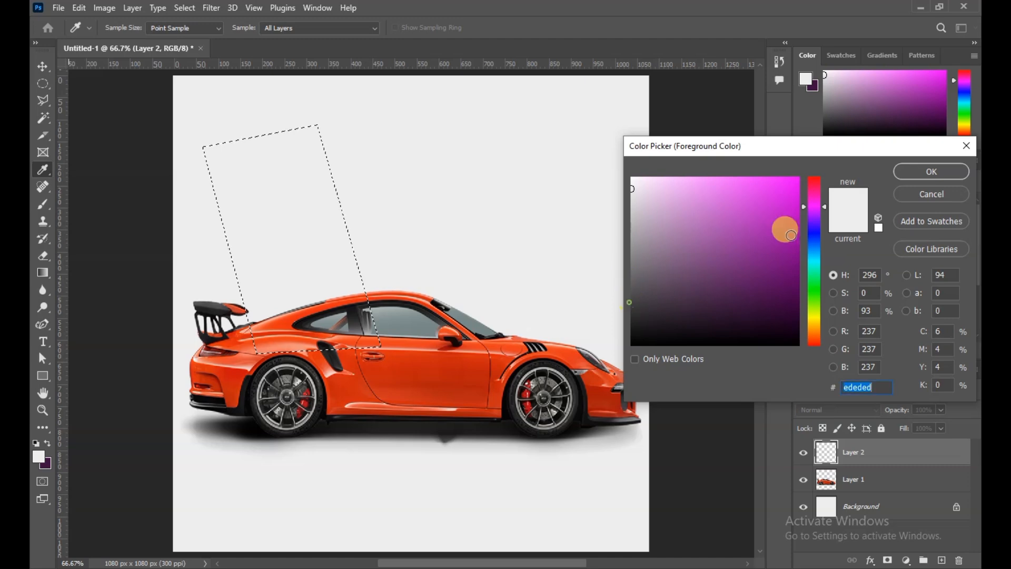
pyautogui.click(636, 331)
pyautogui.click(932, 169)
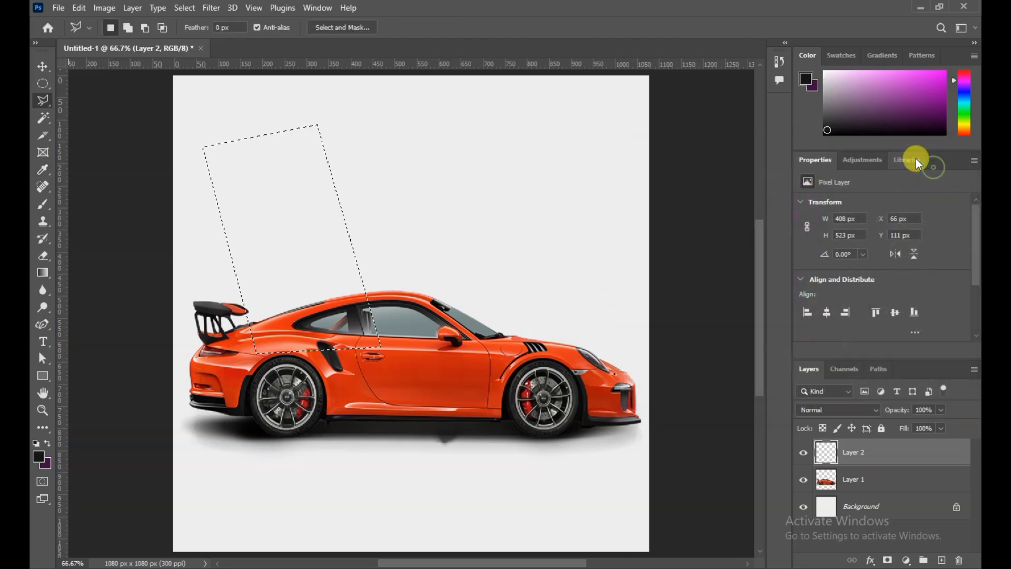
pyautogui.hotkey('alt', 'BackSpace')
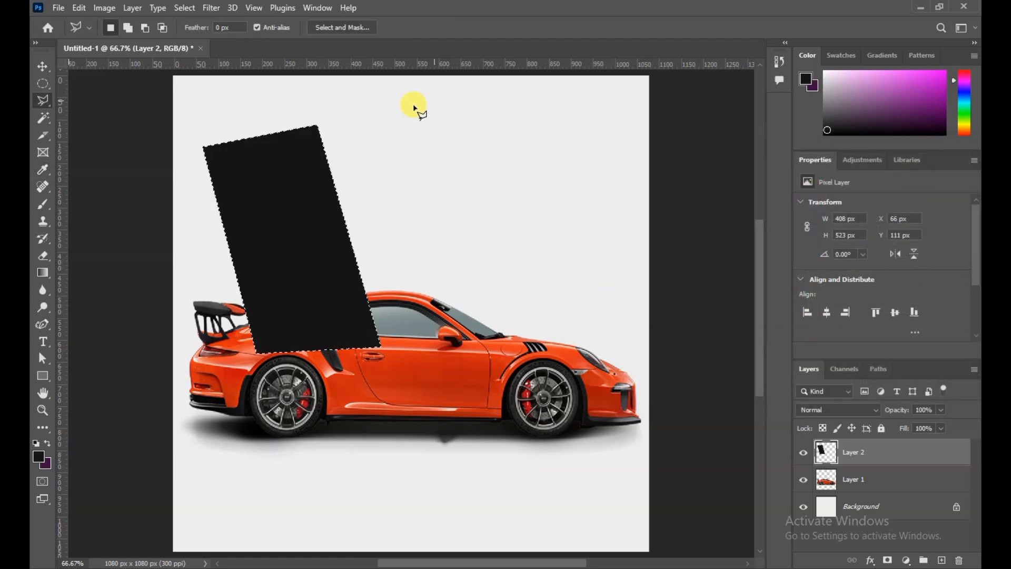
pyautogui.click(32, 65)
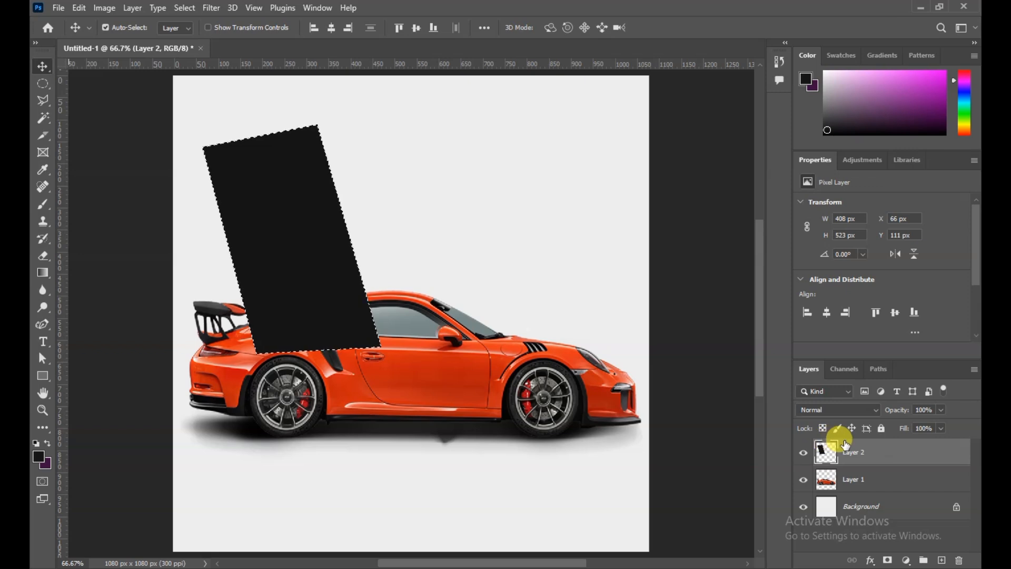
pyautogui.hotkey('ctrl', 'd')
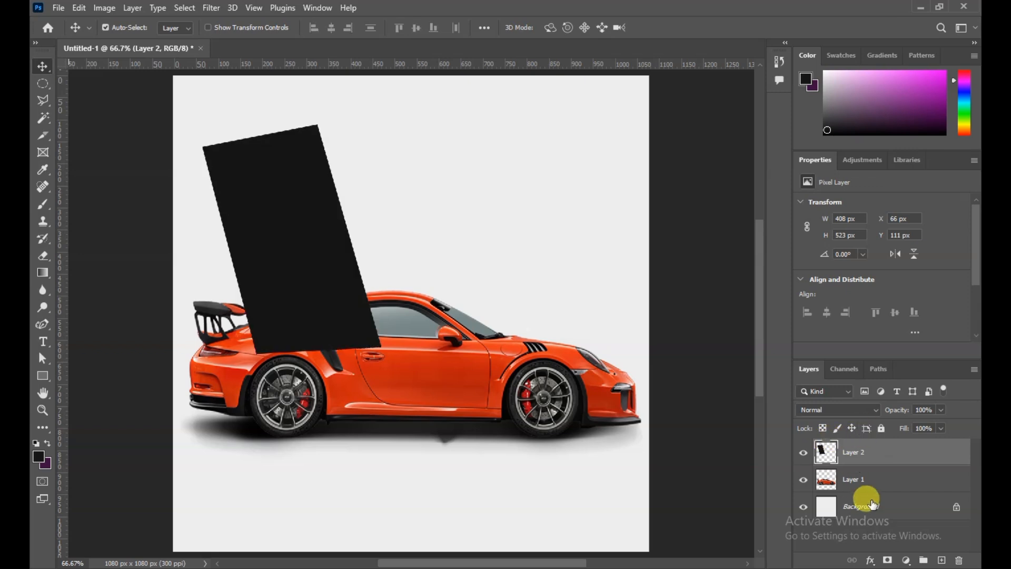
# Step: On another new layer, draw a four-sided selection of about 438 × 639 px beside the first panel, widening upward from the car door, and fill it near-black
pyautogui.click(941, 560)
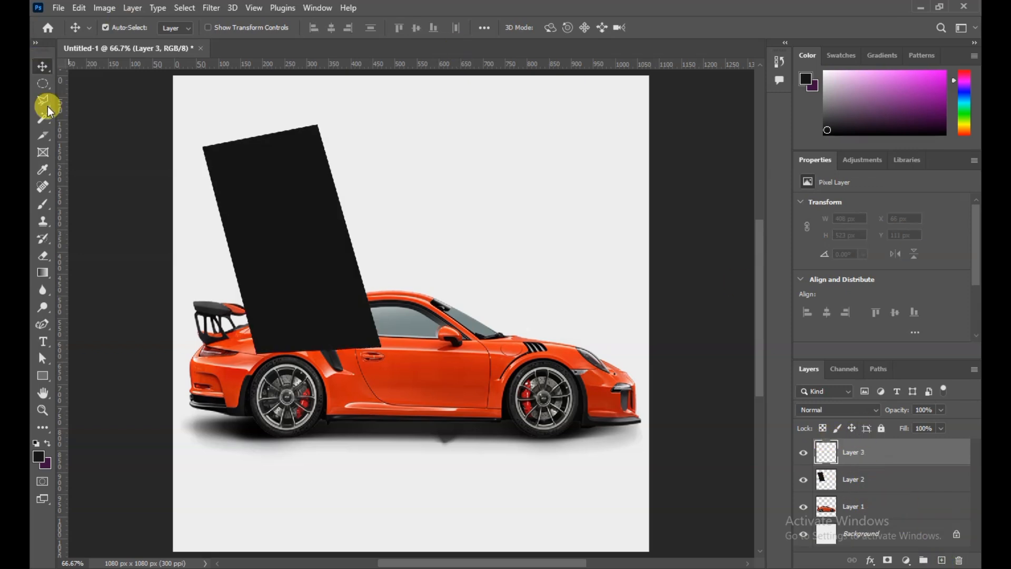
pyautogui.click(45, 103)
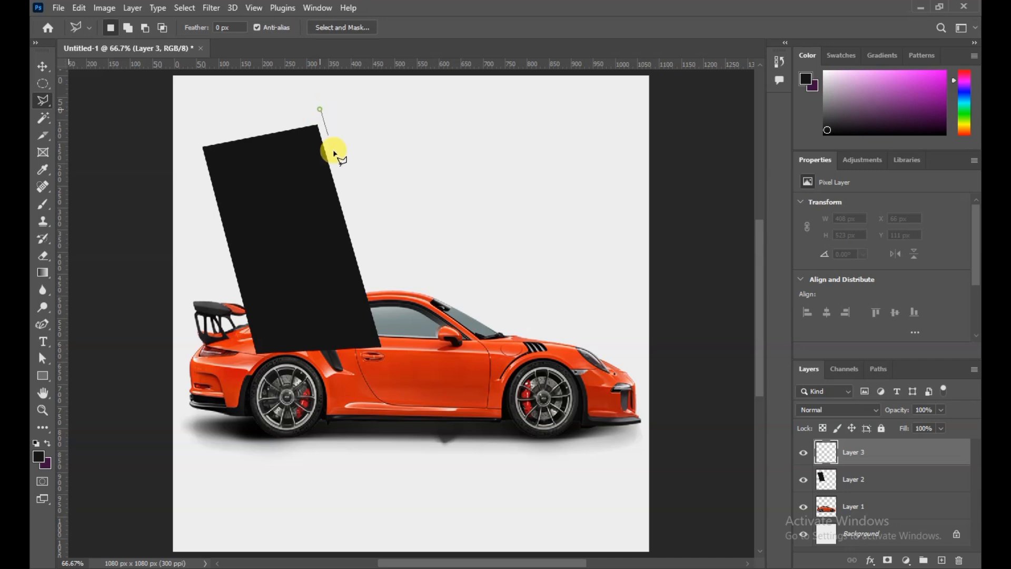
pyautogui.click(393, 364)
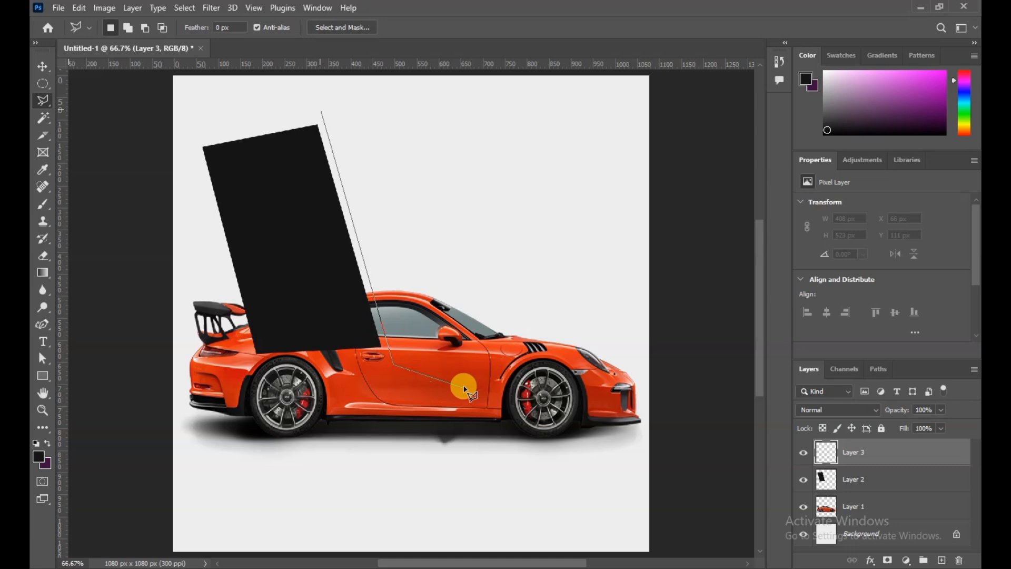
pyautogui.click(488, 365)
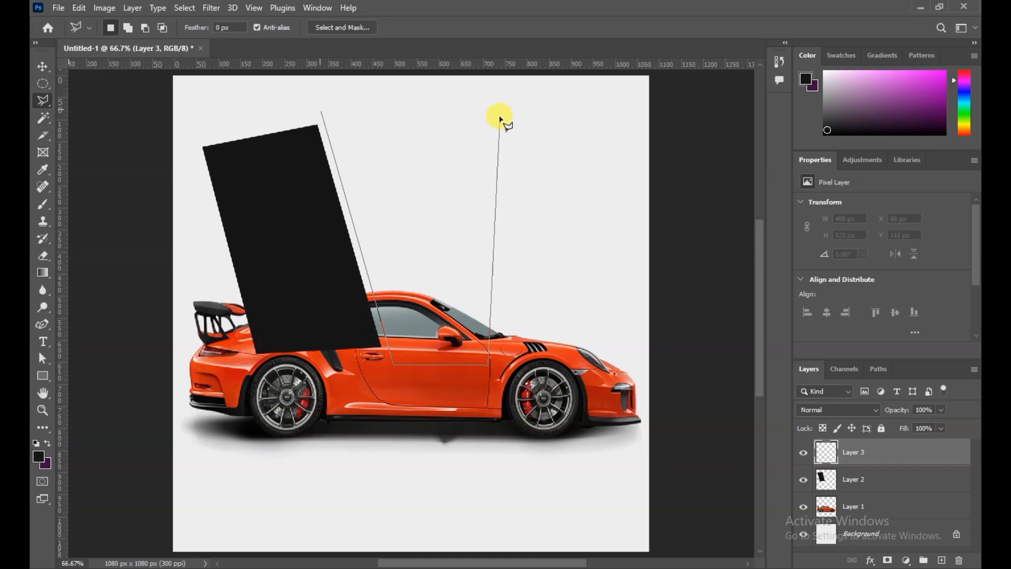
pyautogui.click(513, 83)
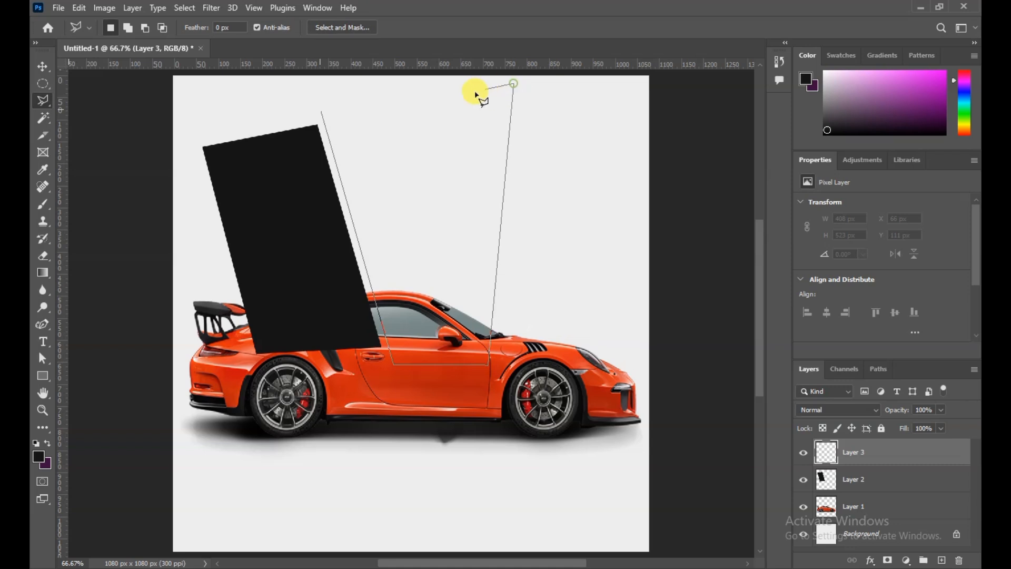
pyautogui.click(323, 113)
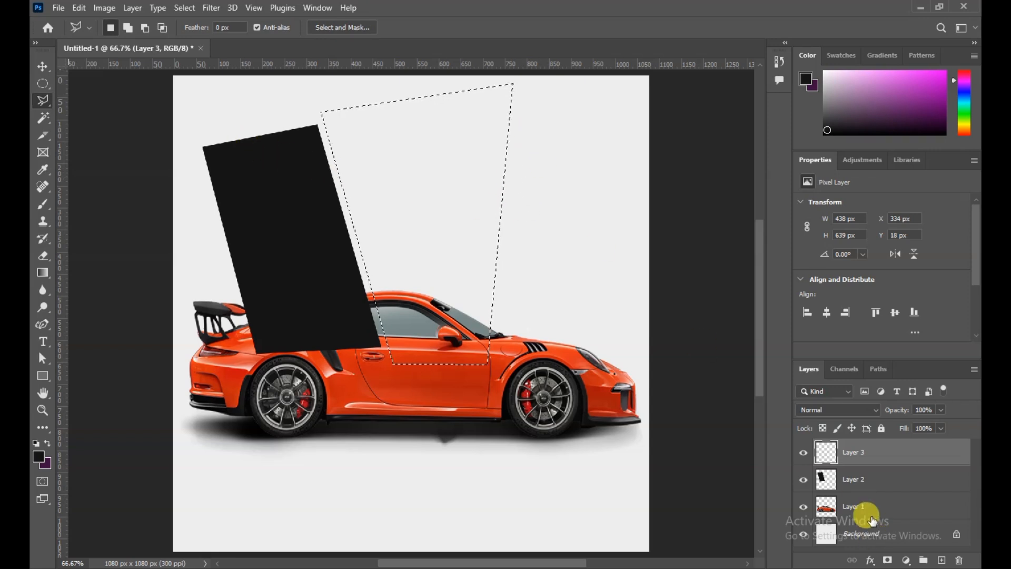
pyautogui.hotkey('alt', 'BackSpace')
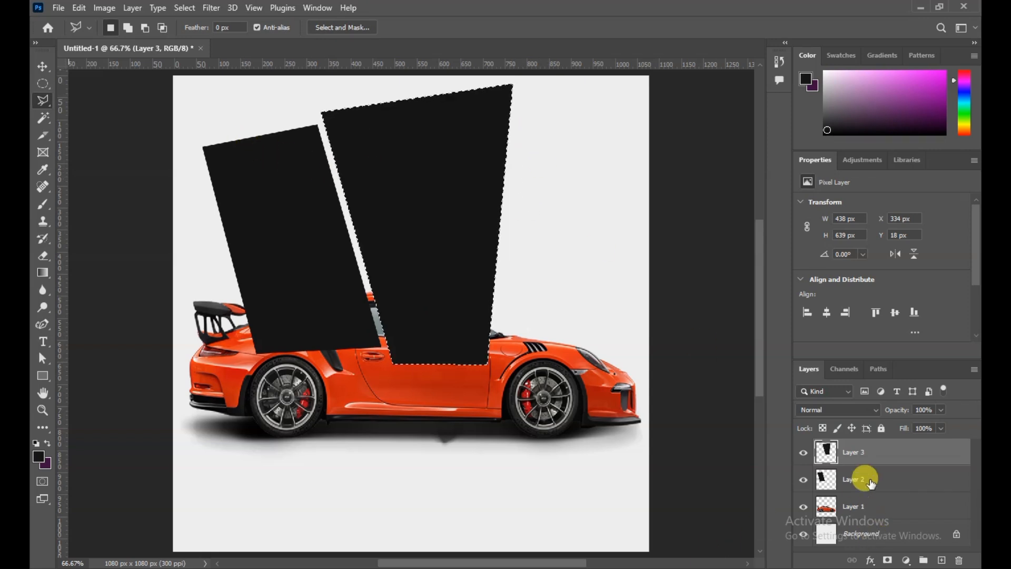
# Step: Add a new empty layer above the two panels and clear the active selection
pyautogui.click(942, 560)
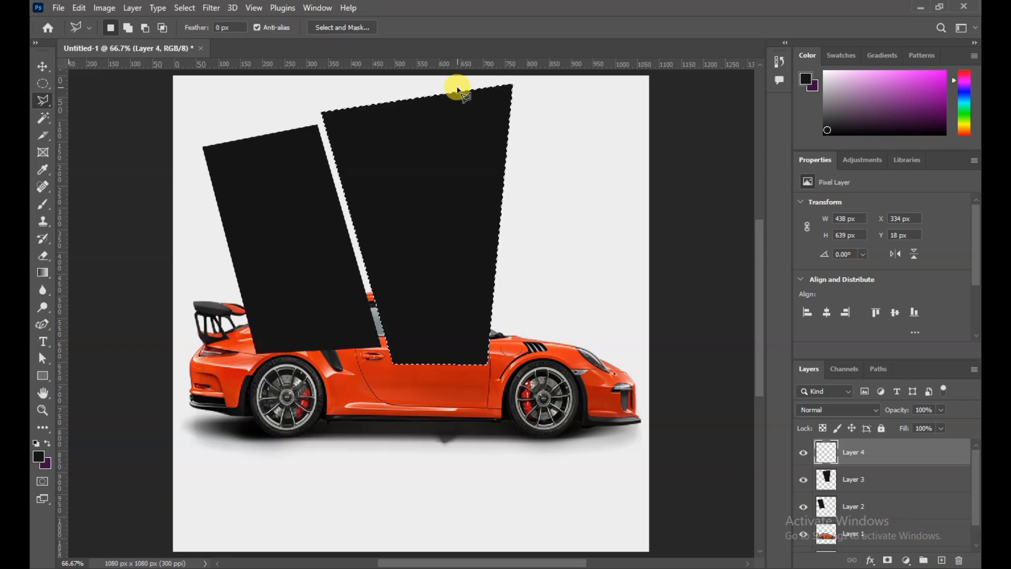
pyautogui.hotkey('ctrl', 'd')
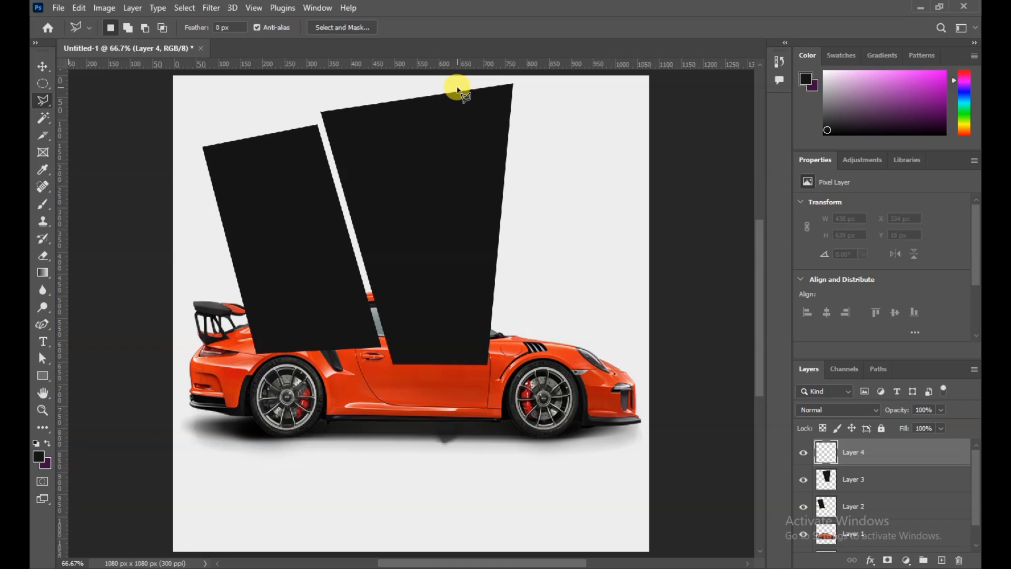
# Step: Nudge the middle panel toward the first one so that its X position is 330 px
pyautogui.click(868, 472)
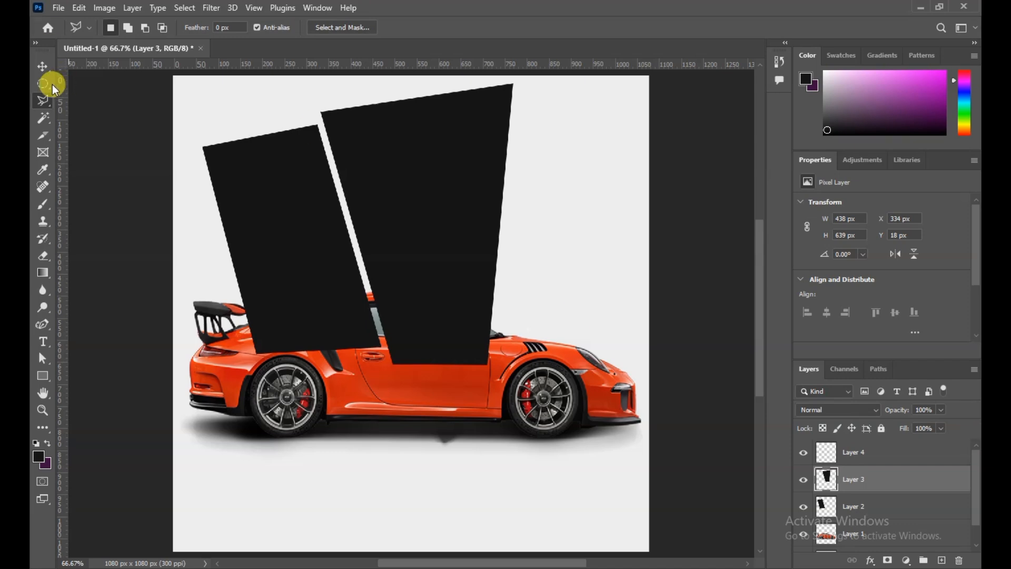
pyautogui.click(42, 70)
pyautogui.press('Left')
pyautogui.press('Left')
pyautogui.press('Left')
pyautogui.press('Left')
pyautogui.press('Left')
pyautogui.press('Left')
pyautogui.press('Left')
pyautogui.press('Left')
pyautogui.press('Left')
pyautogui.press('Left')
pyautogui.press('Left')
pyautogui.press('Left')
pyautogui.press('Left')
pyautogui.press('Left')
pyautogui.press('Left')
pyautogui.press('Left')
pyautogui.press('Left')
pyautogui.press('Left')
pyautogui.press('Left')
pyautogui.press('Left')
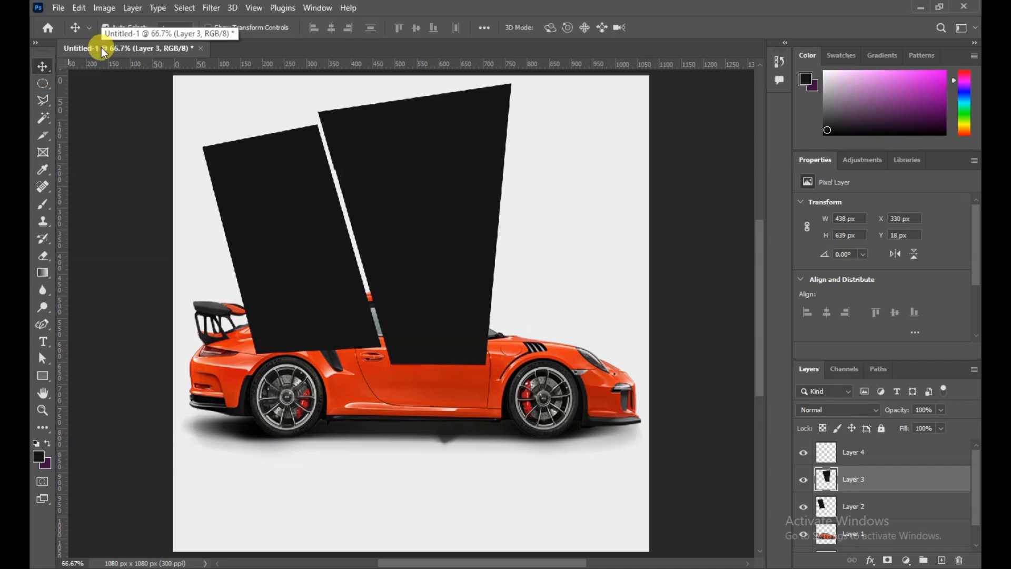
pyautogui.press('Right')
pyautogui.press('Right')
pyautogui.press('Right')
pyautogui.press('Right')
pyautogui.press('Right')
pyautogui.press('Right')
pyautogui.press('Right')
pyautogui.press('Right')
pyautogui.press('Right')
pyautogui.press('Right')
pyautogui.press('Right')
pyautogui.press('Right')
pyautogui.press('Right')
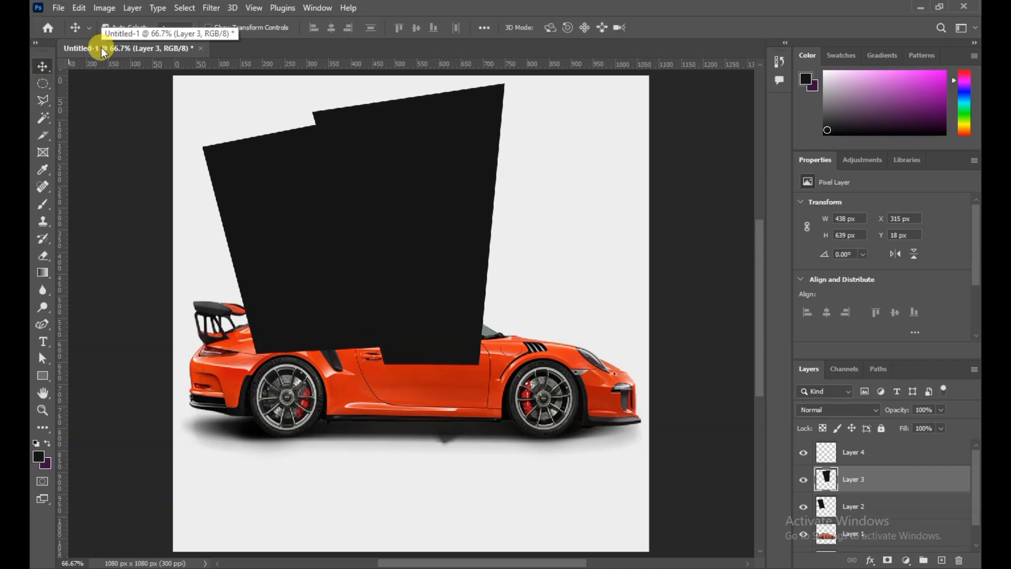
pyautogui.press('Right')
pyautogui.press('Right')
pyautogui.press('Right')
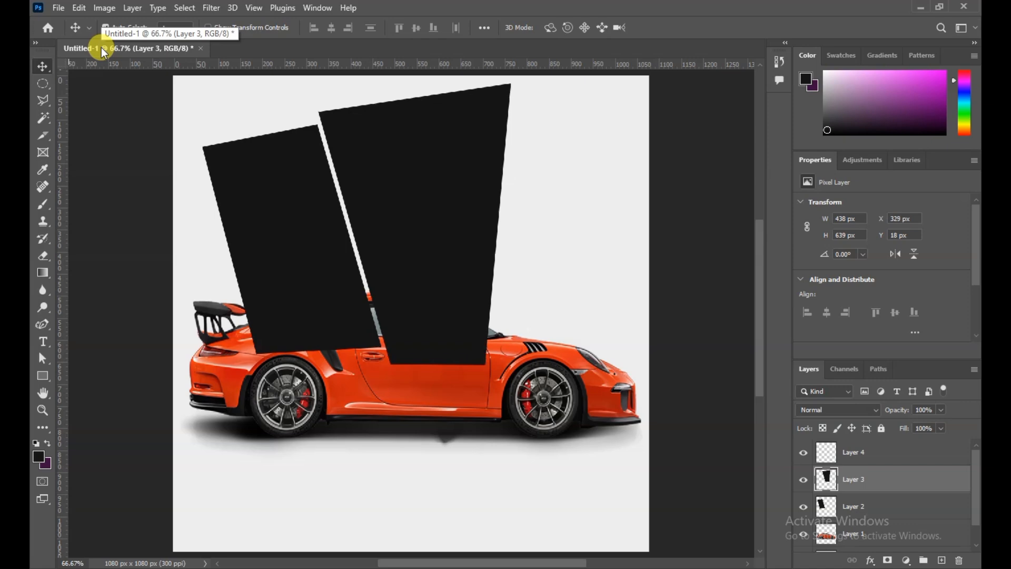
# Step: On the empty top layer, outline a four-sided Polygonal Lasso selection of about 311 × 728 px beside the middle panel, reaching down over the front wheel
pyautogui.click(41, 100)
pyautogui.click(853, 452)
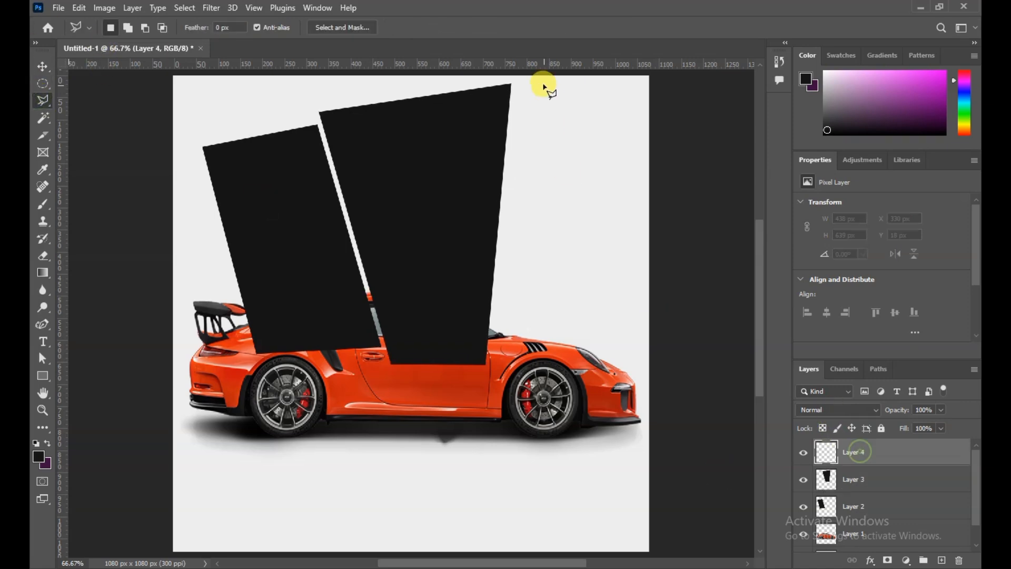
pyautogui.click(517, 97)
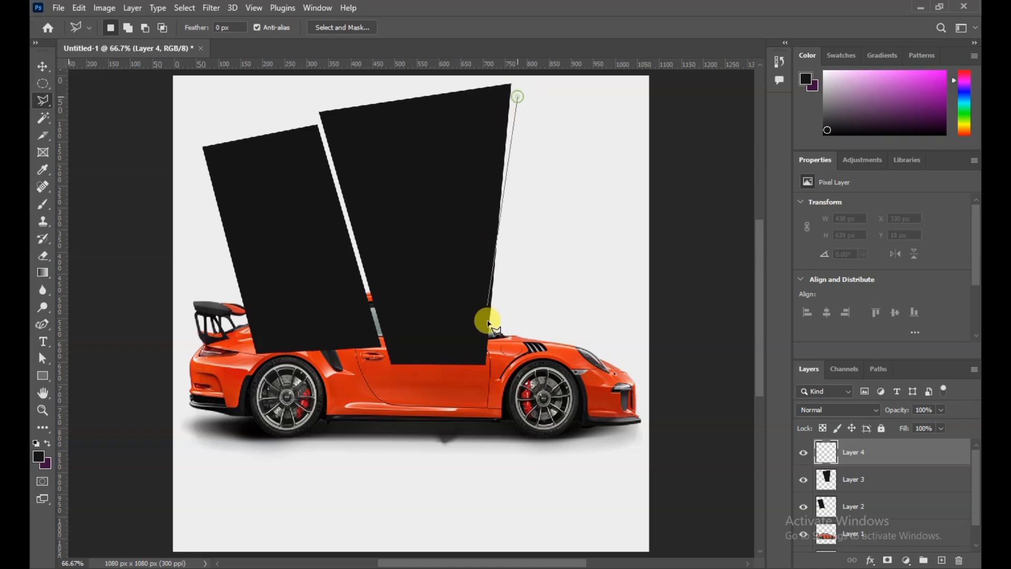
pyautogui.click(491, 399)
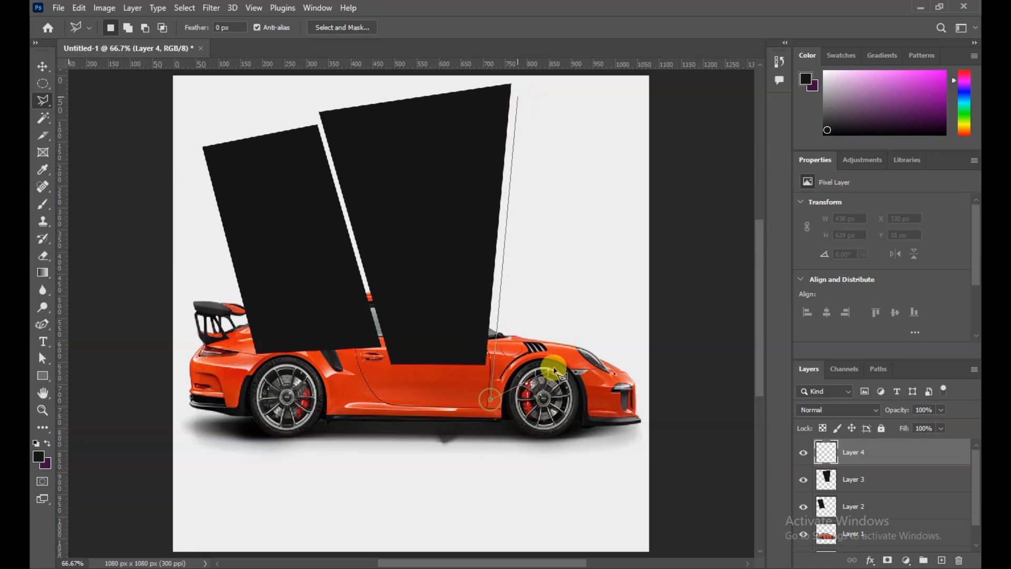
pyautogui.click(601, 401)
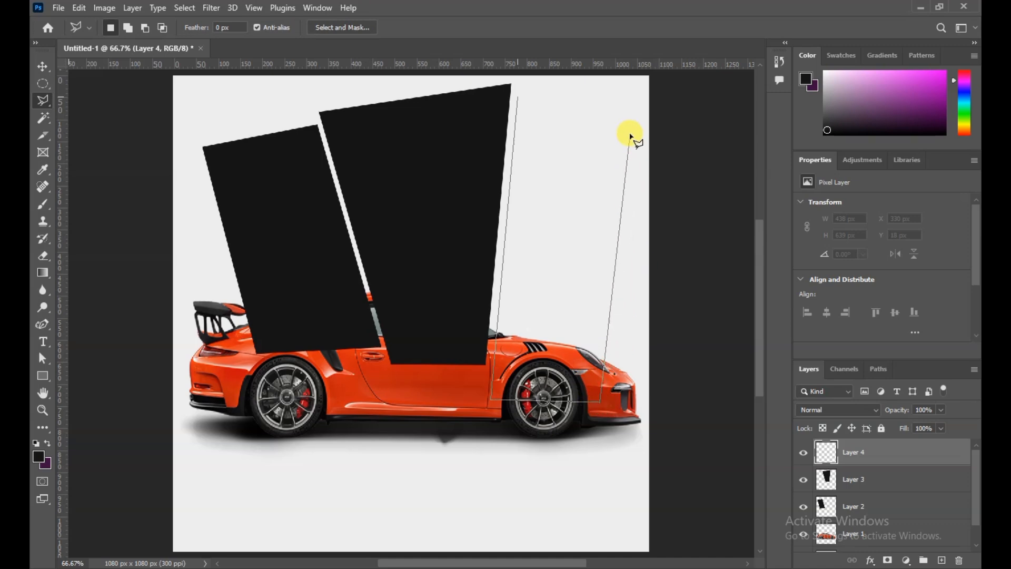
pyautogui.click(627, 82)
pyautogui.click(521, 100)
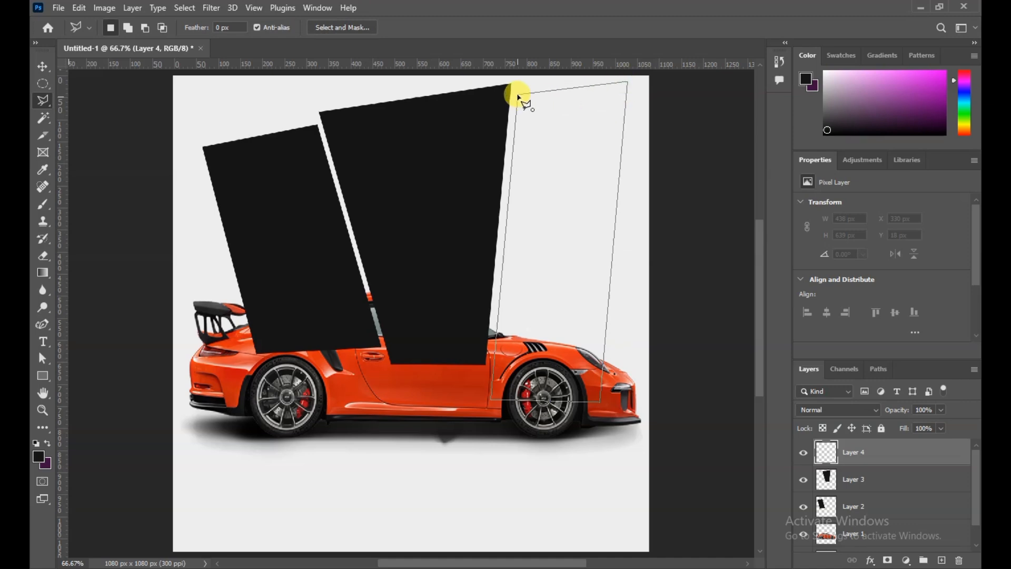
pyautogui.click(519, 100)
# Step: Fill the new selection with the near-black foreground color and deselect it
pyautogui.click(43, 66)
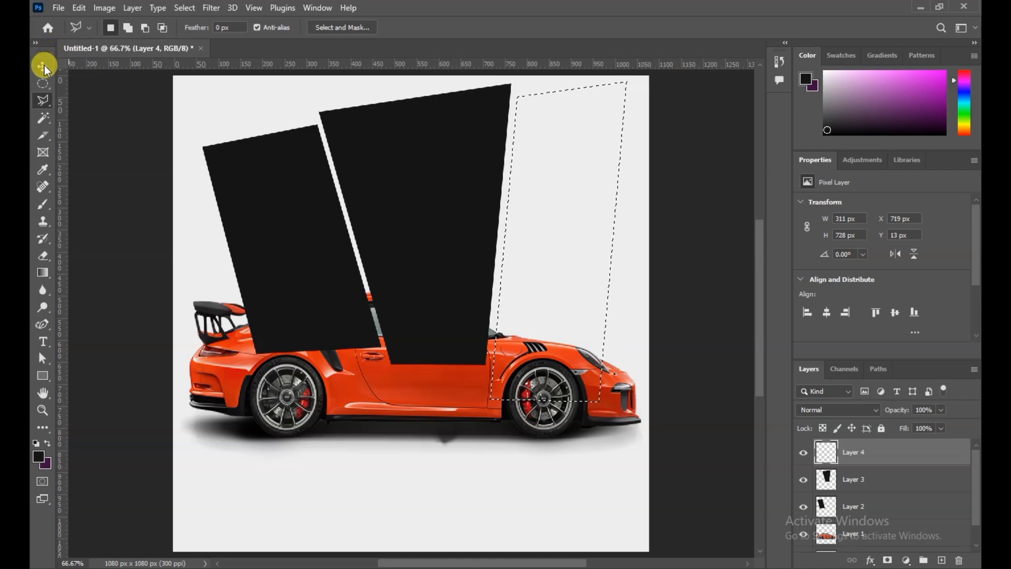
pyautogui.hotkey('alt', 'BackSpace')
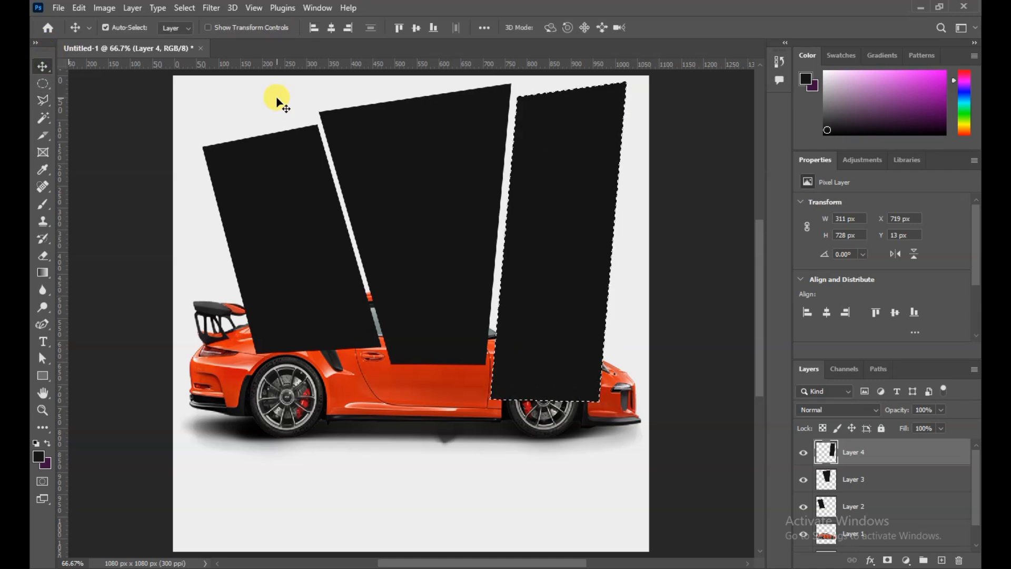
pyautogui.hotkey('ctrl', 'd')
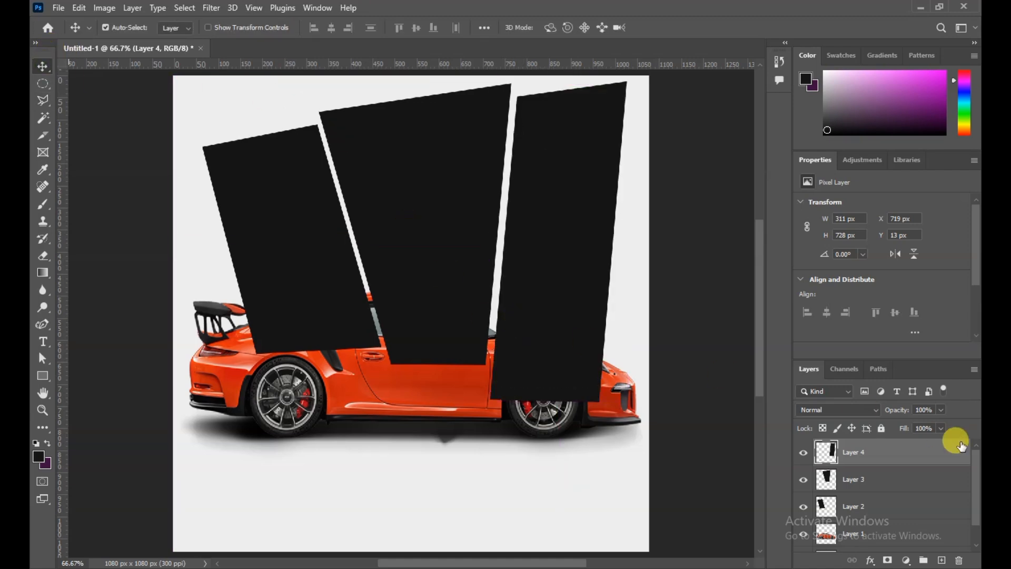
# Step: Nudge the third panel closer to the middle one, to an X position of 707 px
pyautogui.scroll(-1, 914, 463)
pyautogui.scroll(1, 890, 452)
pyautogui.press('Left')
pyautogui.press('Left')
pyautogui.press('Left')
pyautogui.press('Left')
pyautogui.press('Left')
pyautogui.press('Left')
pyautogui.press('Left')
pyautogui.press('Left')
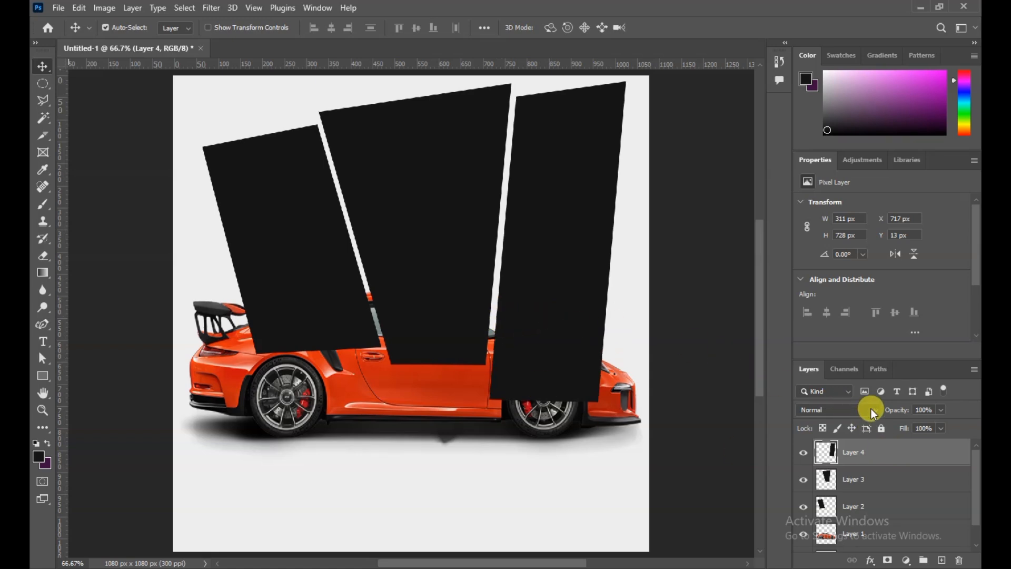
pyautogui.press('Left')
pyautogui.press('Left')
pyautogui.press('Left')
pyautogui.press('Left')
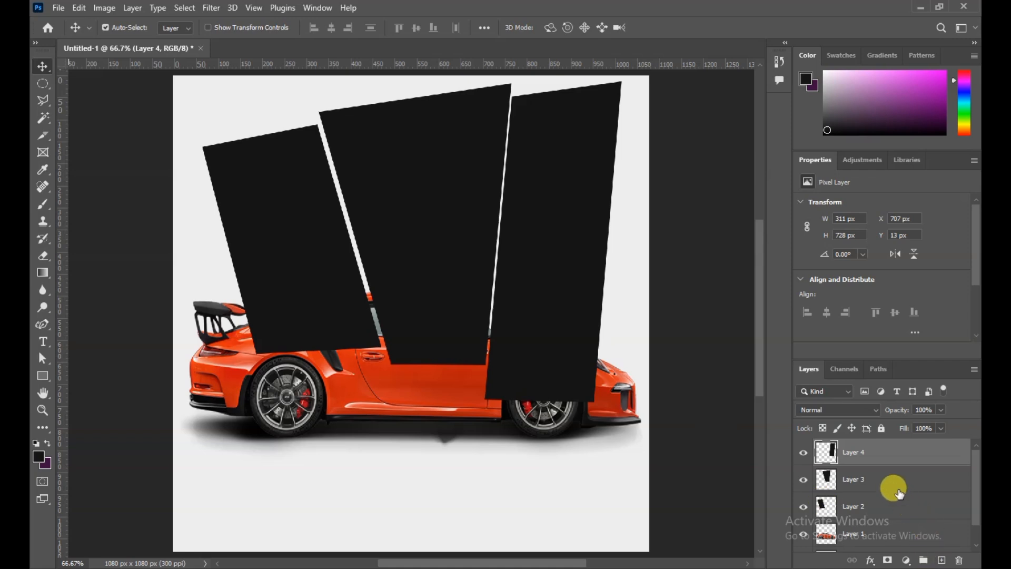
# Step: Nudge the middle panel left to an X position of 326 px to even out the gaps between the panels
pyautogui.click(893, 504)
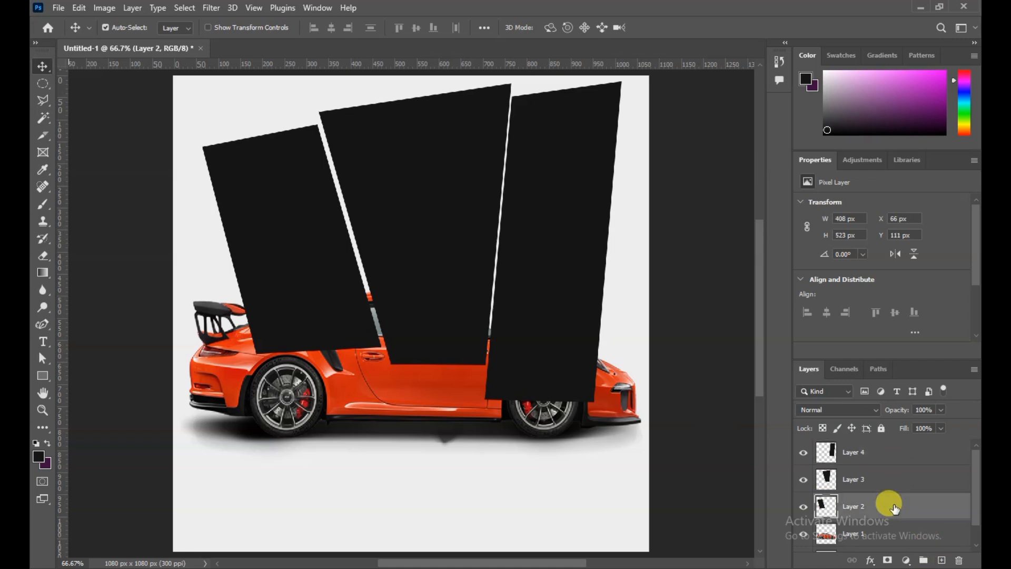
pyautogui.click(884, 481)
pyautogui.press('Left')
pyautogui.press('Left')
pyautogui.press('Left')
pyautogui.press('Left')
pyautogui.press('Left')
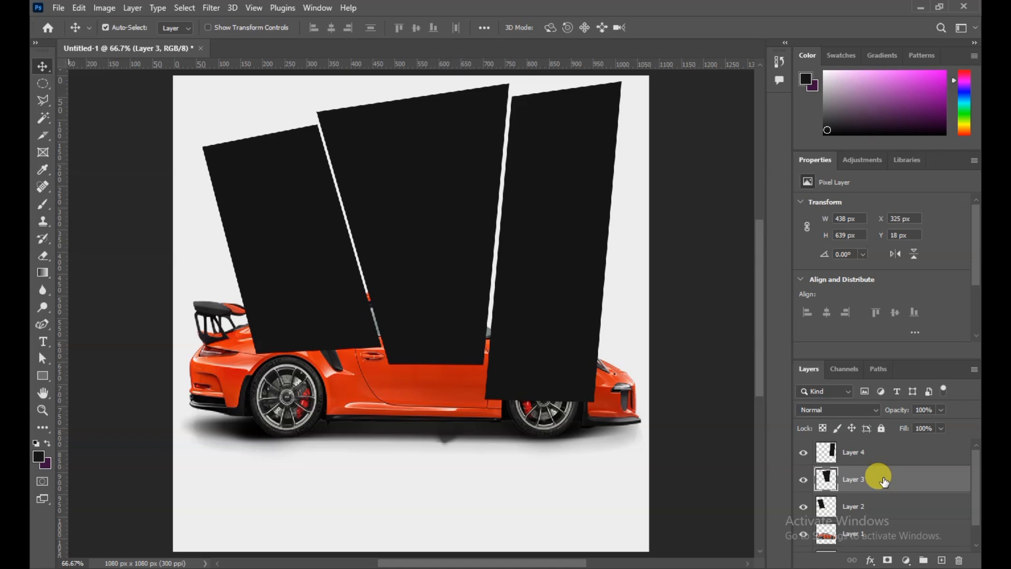
pyautogui.press('Right')
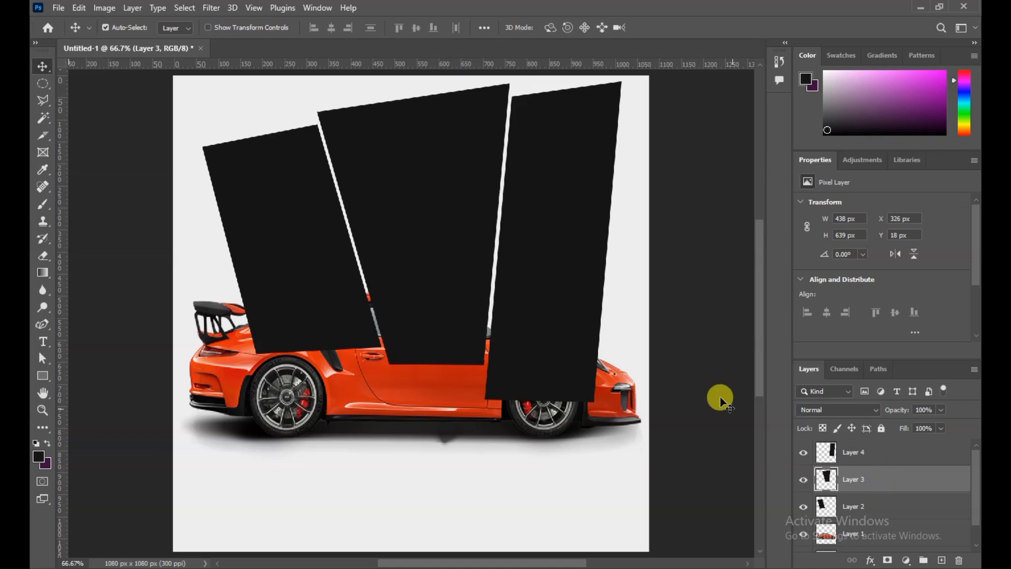
# Step: Merge the three panel layers into one and place the merged layer beneath the car layer
pyautogui.click(901, 457)
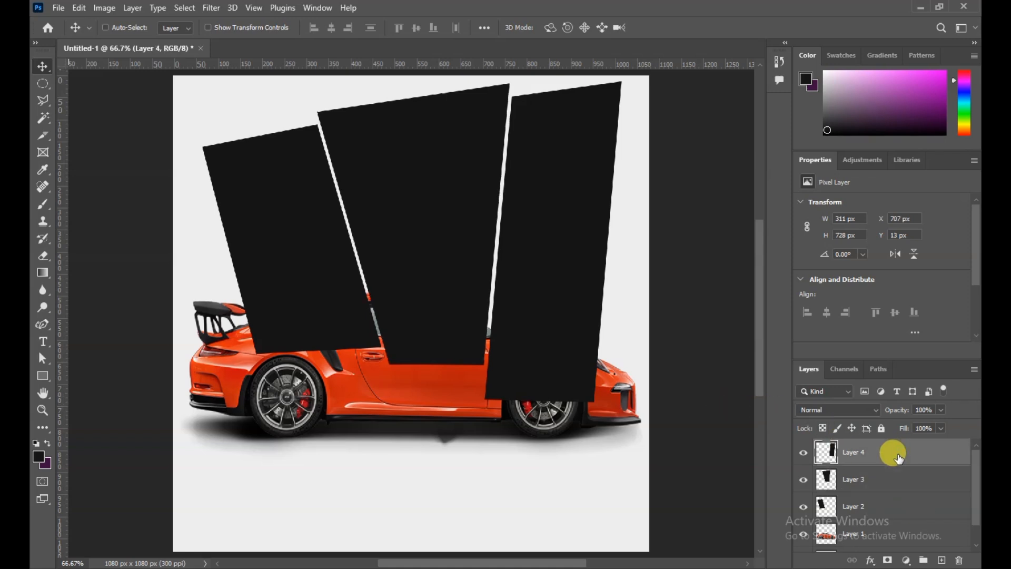
pyautogui.hotkey('ctrl', 'e')
pyautogui.hotkey('ctrl', 'e')
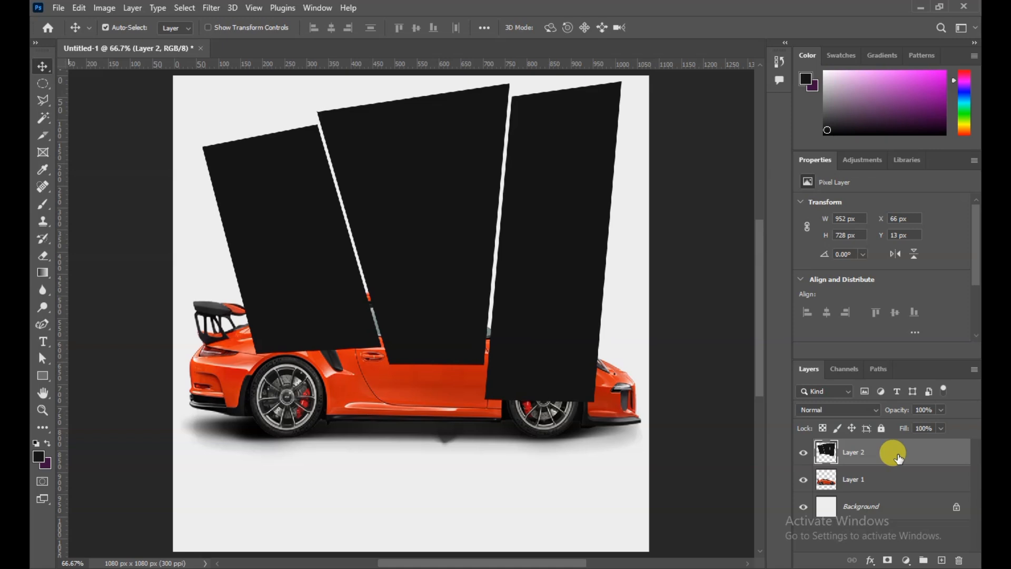
pyautogui.moveTo(899, 458); pyautogui.dragTo(892, 485)
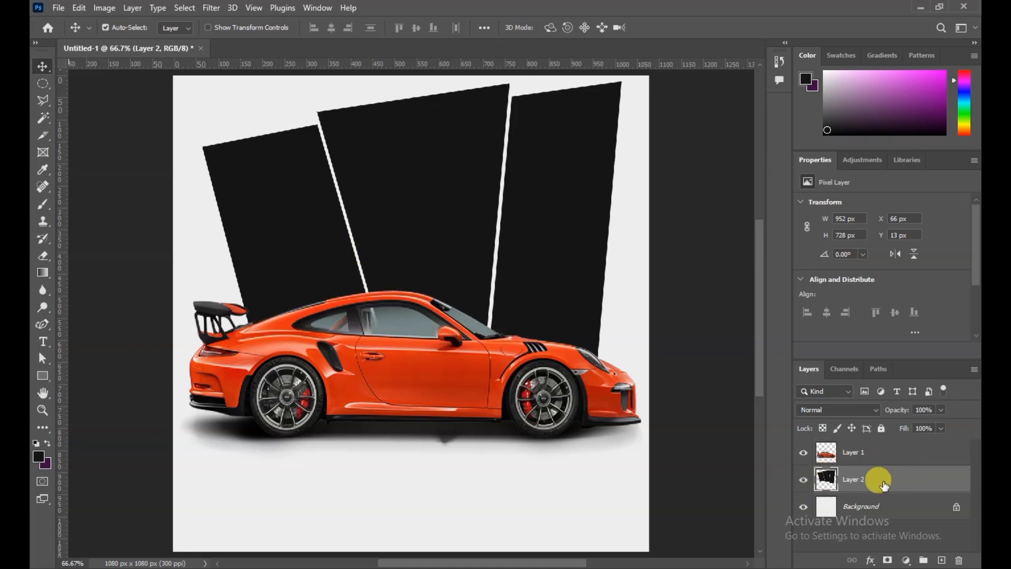
# Step: Undo the reordering and merging of the panel layers, then step back through the middle panel's last nudges
pyautogui.click(41, 119)
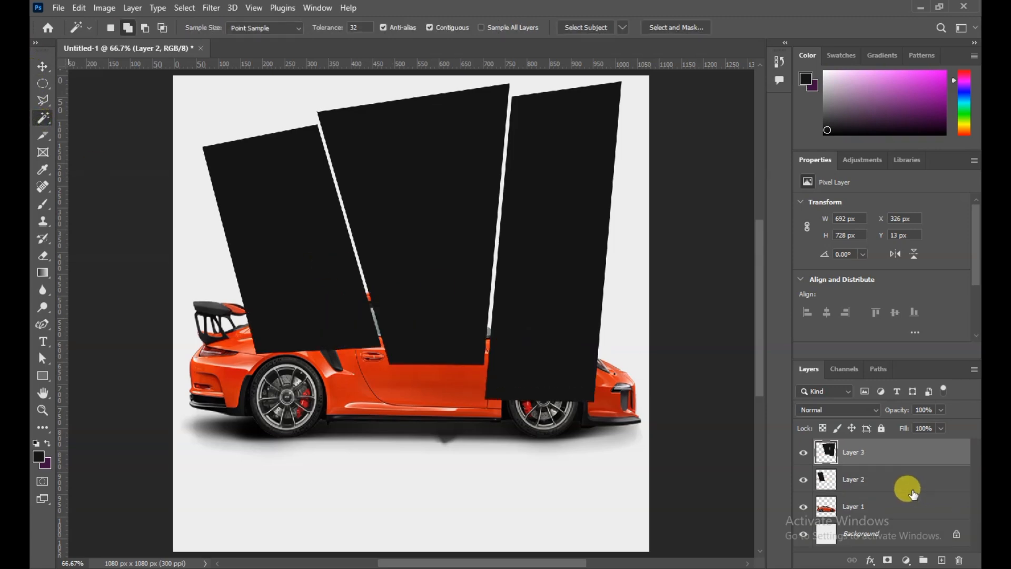
pyautogui.click(906, 487)
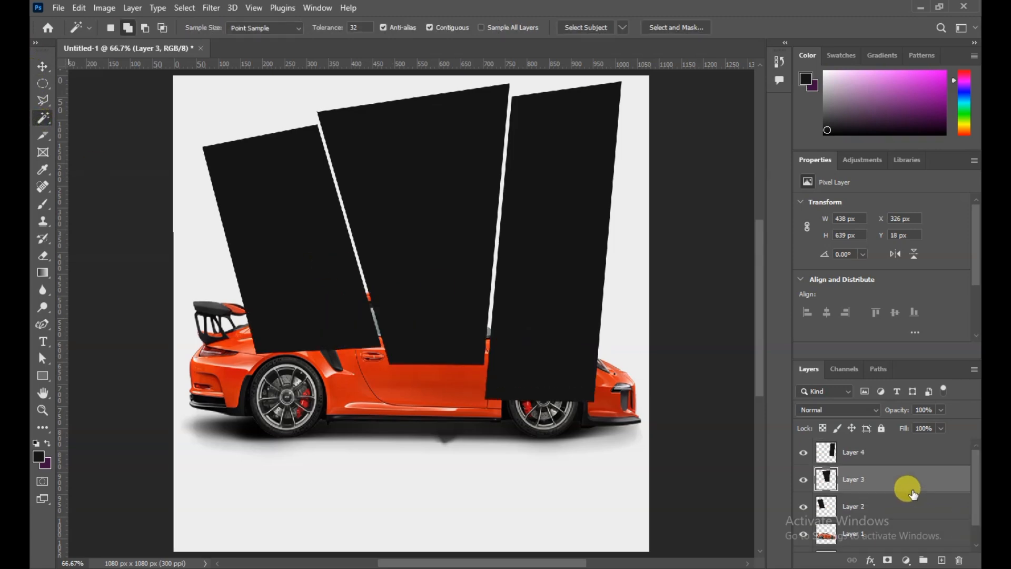
pyautogui.hotkey('ctrl', 'Right')
pyautogui.hotkey('ctrl', 'Right')
pyautogui.hotkey('ctrl', 'Right')
pyautogui.hotkey('ctrl', 'Right')
pyautogui.hotkey('ctrl', 'Right')
pyautogui.hotkey('ctrl', 'Right')
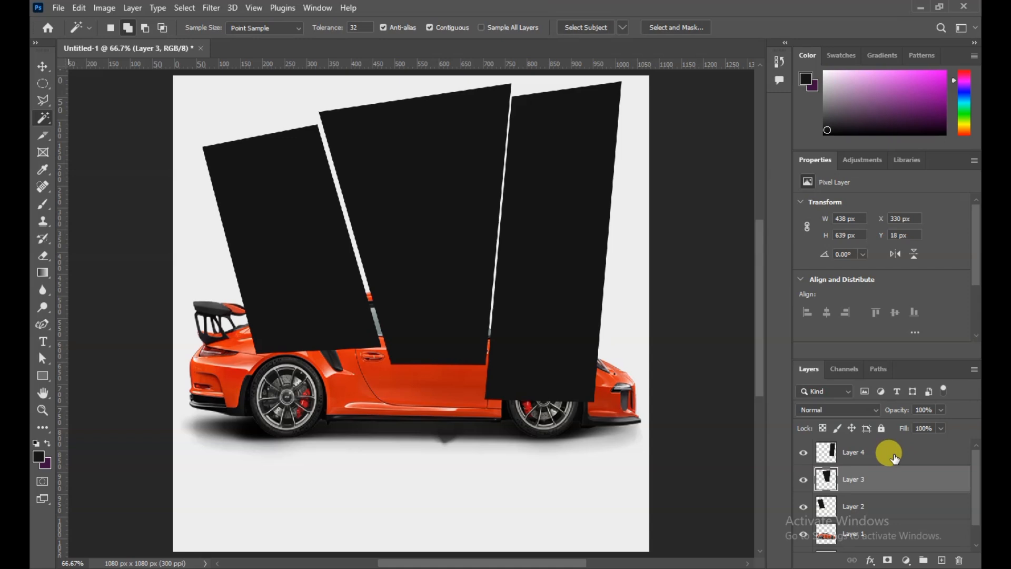
pyautogui.hotkey('ctrl', 'Right')
pyautogui.hotkey('ctrl', 'Right')
pyautogui.hotkey('ctrl', 'Right')
pyautogui.hotkey('ctrl', 'Right')
pyautogui.hotkey('ctrl', 'Right')
pyautogui.hotkey('ctrl', 'Right')
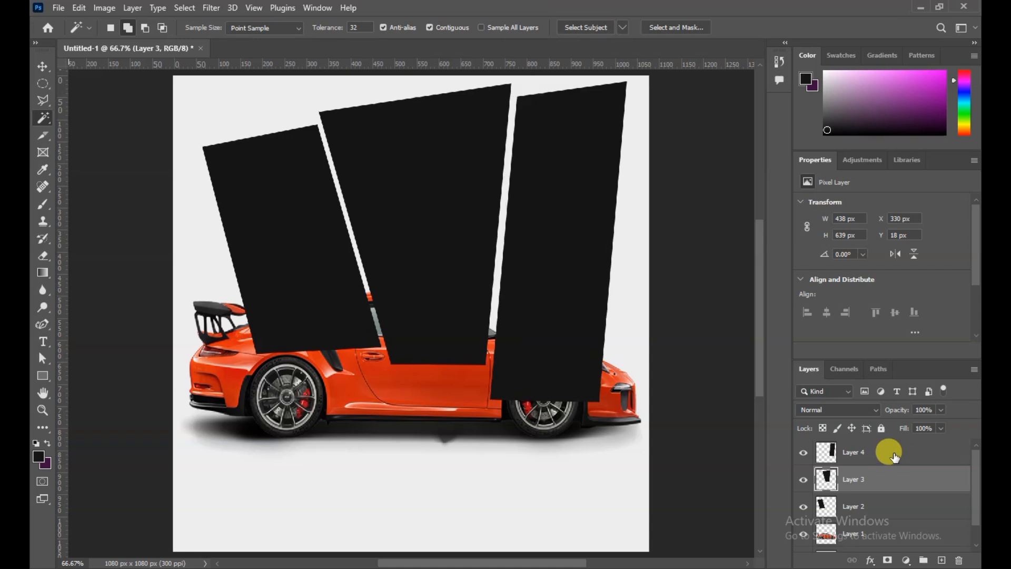
pyautogui.hotkey('ctrl', 'Left')
pyautogui.hotkey('ctrl', 'Left')
pyautogui.hotkey('ctrl', 'Left')
pyautogui.hotkey('ctrl', 'Left')
pyautogui.hotkey('ctrl', 'Left')
pyautogui.hotkey('ctrl', 'Left')
pyautogui.hotkey('ctrl', 'Left')
pyautogui.hotkey('ctrl', 'Left')
pyautogui.hotkey('ctrl', 'Left')
pyautogui.hotkey('ctrl', 'Left')
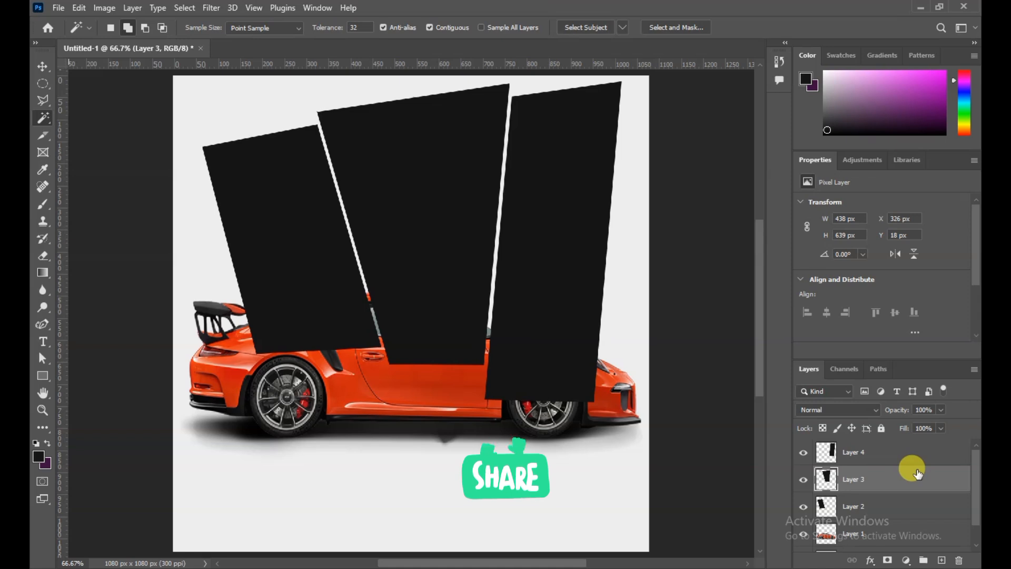
pyautogui.hotkey('ctrl', 'Right')
pyautogui.hotkey('ctrl', 'Right')
pyautogui.hotkey('ctrl', 'Right')
pyautogui.hotkey('ctrl', 'Right')
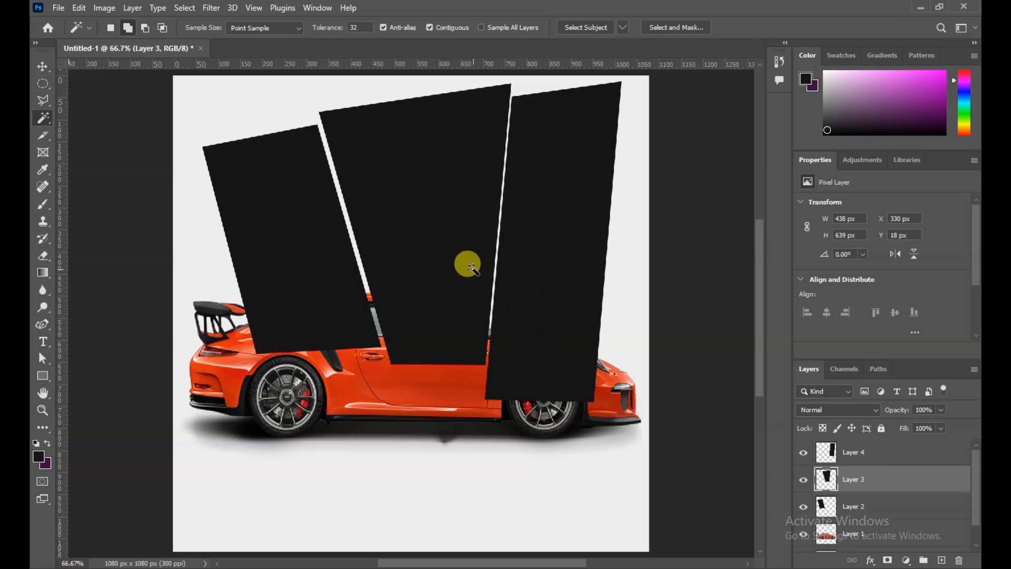
# Step: Move the middle panel slightly left with the Move tool, to an X position of 326 px
pyautogui.click(42, 66)
pyautogui.press('Left')
pyautogui.press('Left')
pyautogui.press('Left')
pyautogui.press('Left')
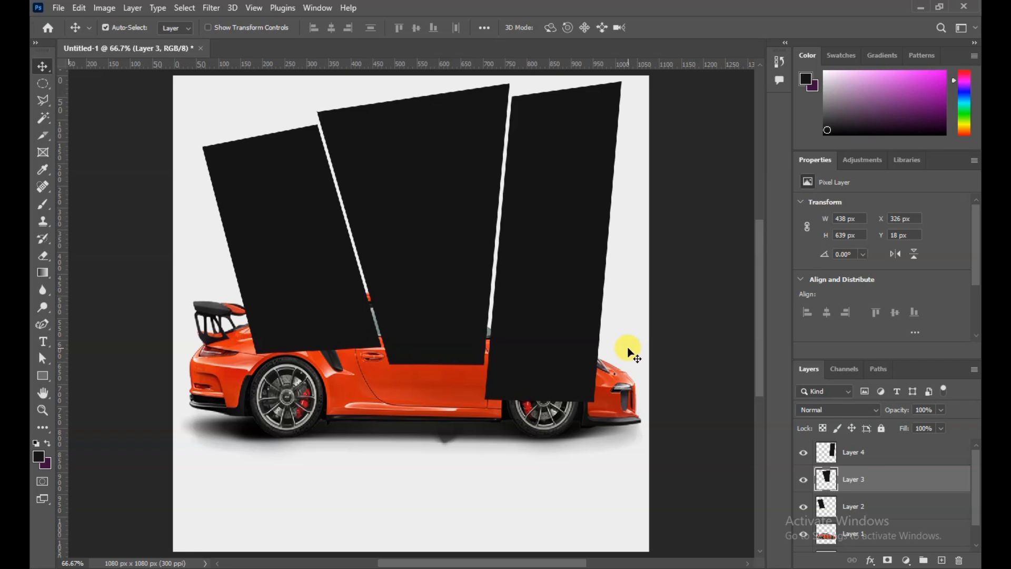
# Step: Select all three panel layers together and move them beneath the car layer, enlarging the layer list to fit
pyautogui.click(877, 457)
pyautogui.keyDown('ctrl'); pyautogui.click(883, 484); pyautogui.keyUp('ctrl')
pyautogui.keyDown('ctrl'); pyautogui.click(886, 509); pyautogui.keyUp('ctrl')
pyautogui.moveTo(891, 463); pyautogui.dragTo(905, 510)
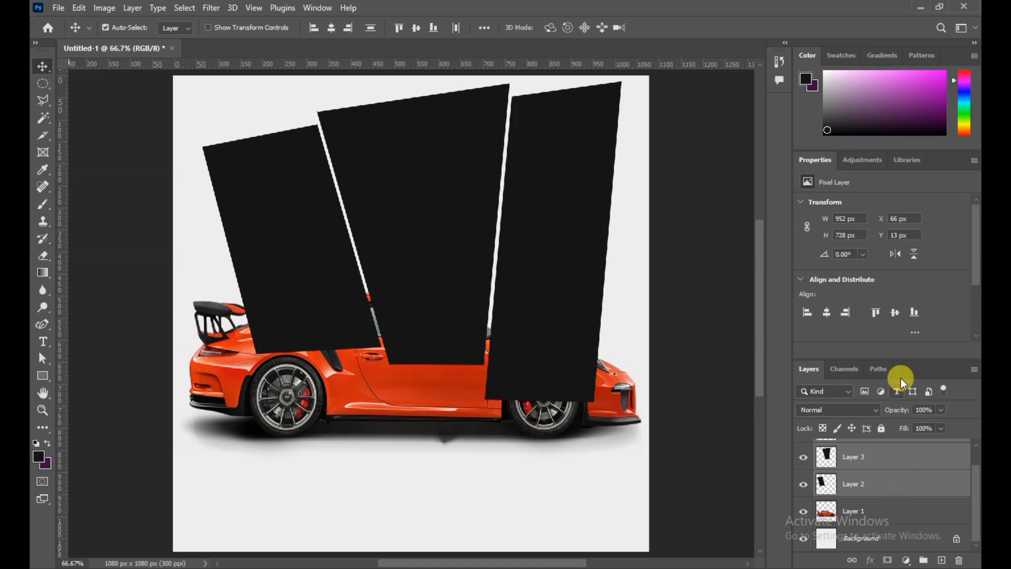
pyautogui.moveTo(905, 361); pyautogui.dragTo(901, 171)
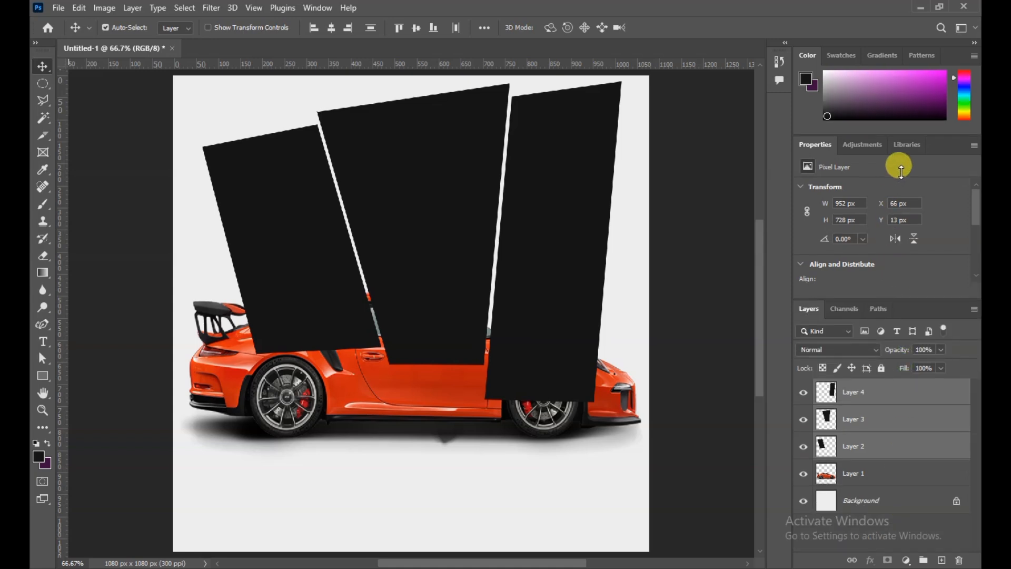
pyautogui.moveTo(898, 388); pyautogui.dragTo(875, 486)
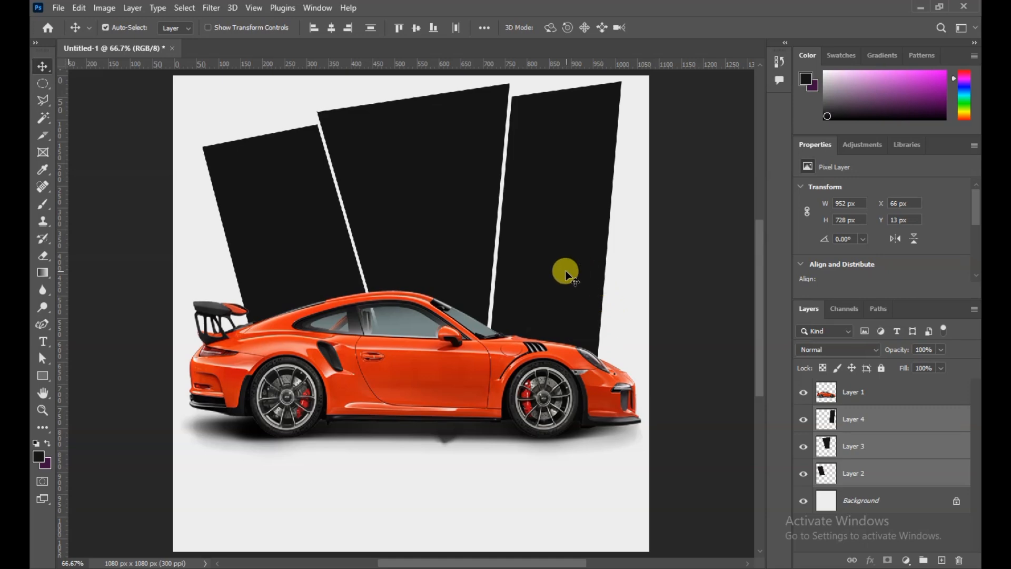
# Step: Nudge the three selected panels together to the left, to an X position of 62 px
pyautogui.press('Left')
pyautogui.press('Left')
pyautogui.press('Left')
pyautogui.press('Left')
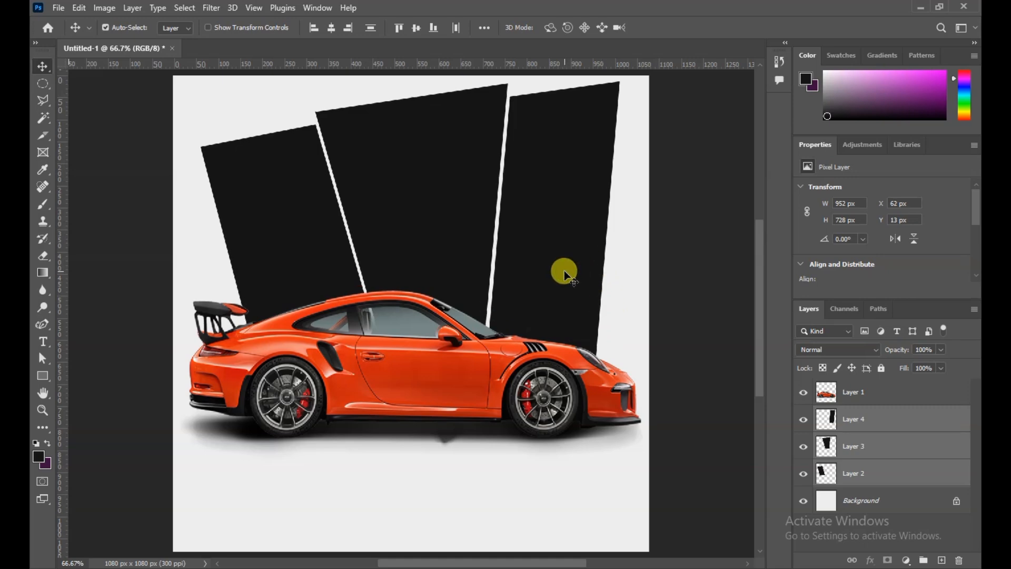
# Step: Select only the third panel's layer and nudge it left to an X position of 699 px
pyautogui.click(852, 415)
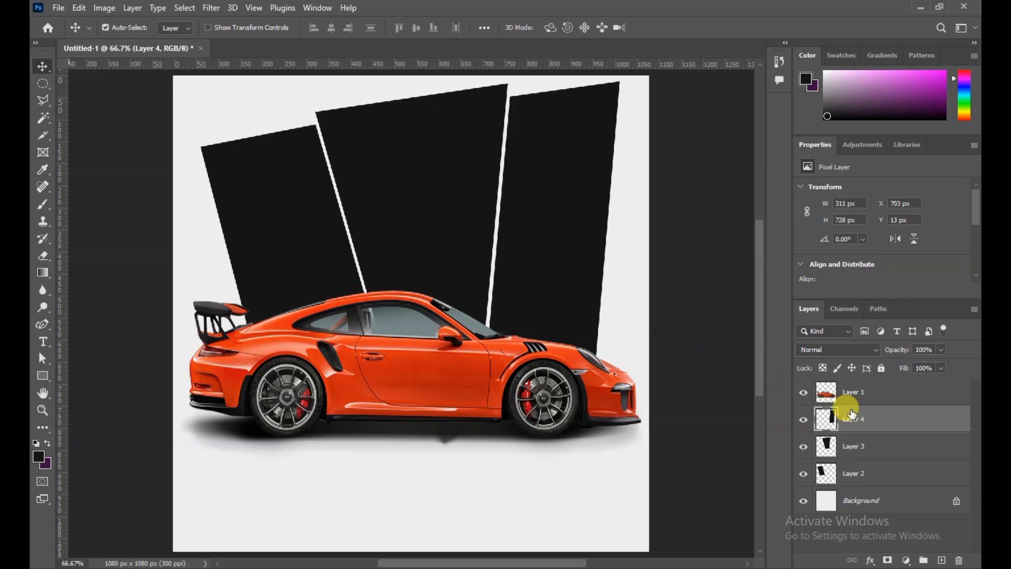
pyautogui.click(802, 421)
pyautogui.click(803, 419)
pyautogui.press('Left')
pyautogui.press('Left')
pyautogui.press('Left')
pyautogui.press('Left')
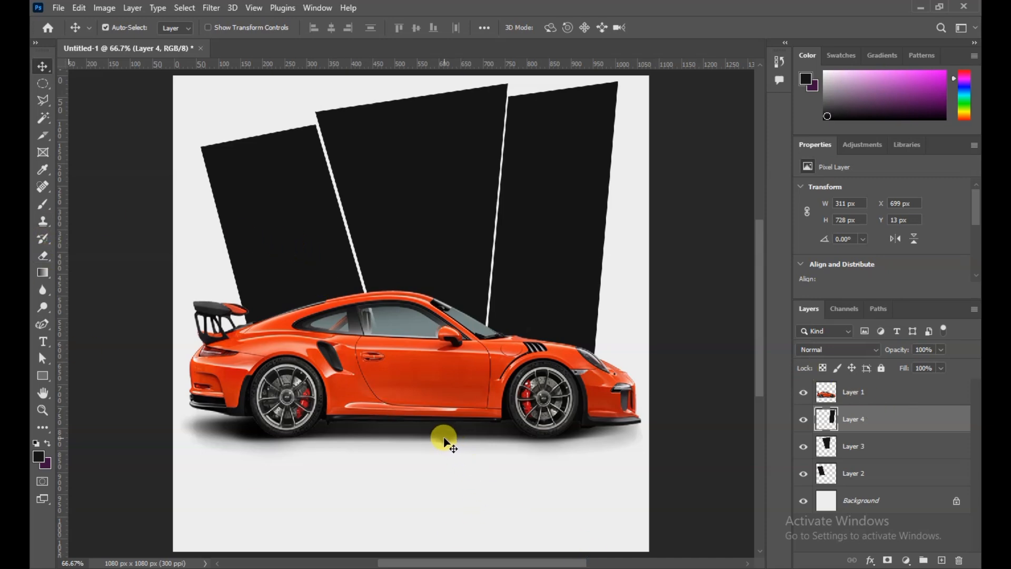
# Step: Move the orange car slightly right, to an X position of 29 px and a Y position of 487 px
pyautogui.moveTo(444, 442); pyautogui.dragTo(459, 409)
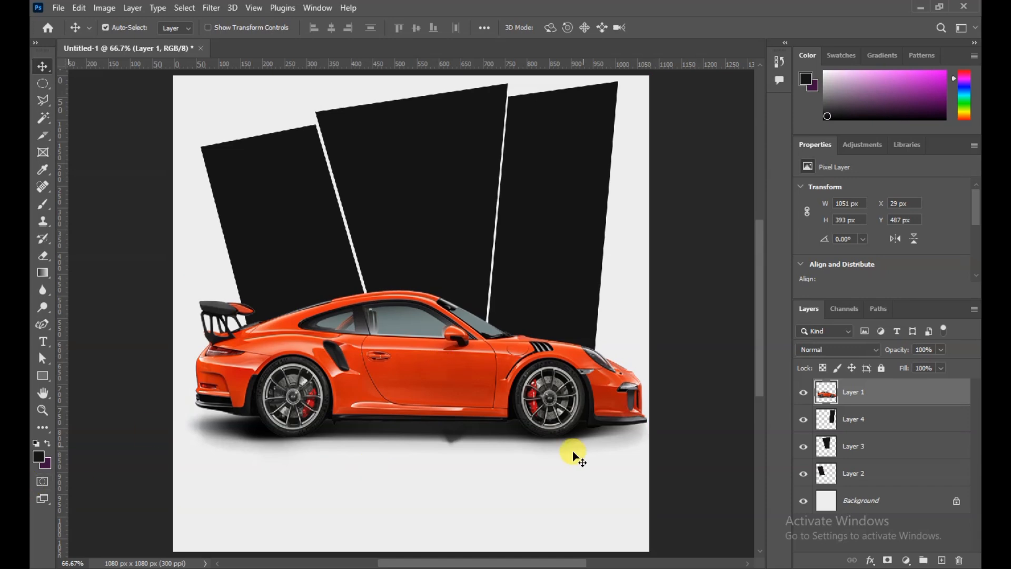
# Step: Bring the car from pngegg (18) in Downloads into the poster just above the first panel's layer, closing the source image
pyautogui.click(868, 456)
pyautogui.click(879, 469)
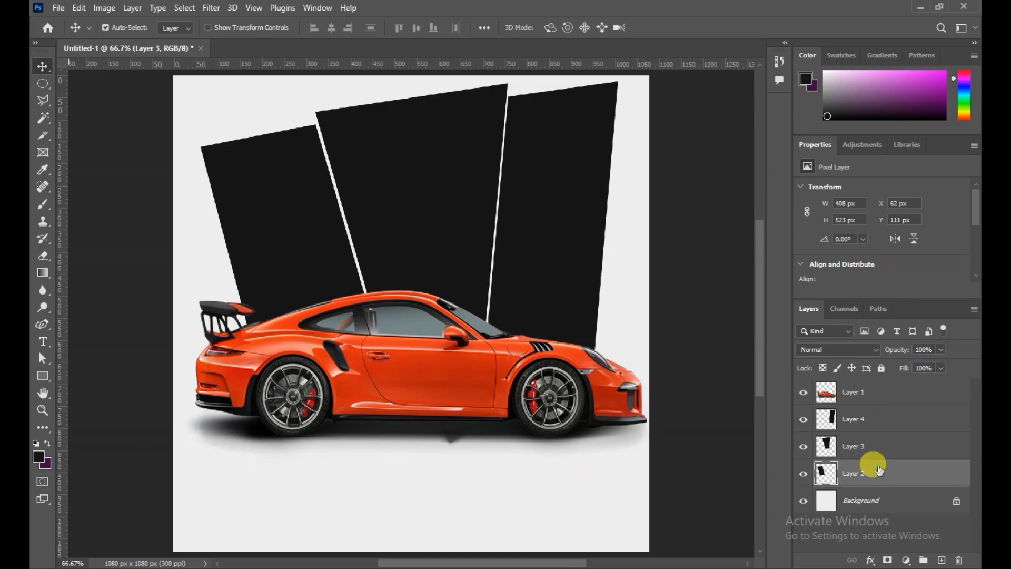
pyautogui.click(58, 8)
pyautogui.click(71, 31)
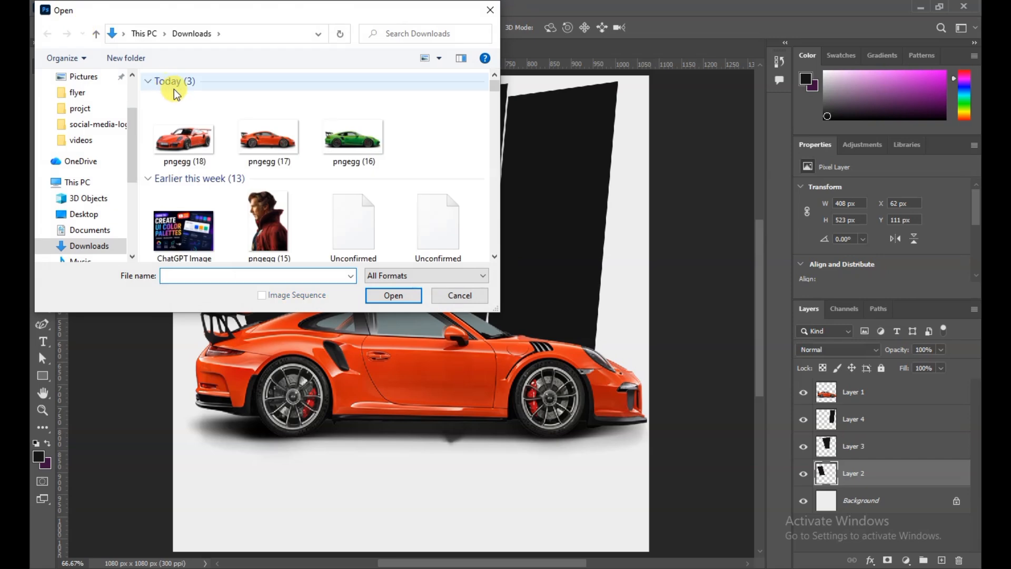
pyautogui.doubleClick(188, 143)
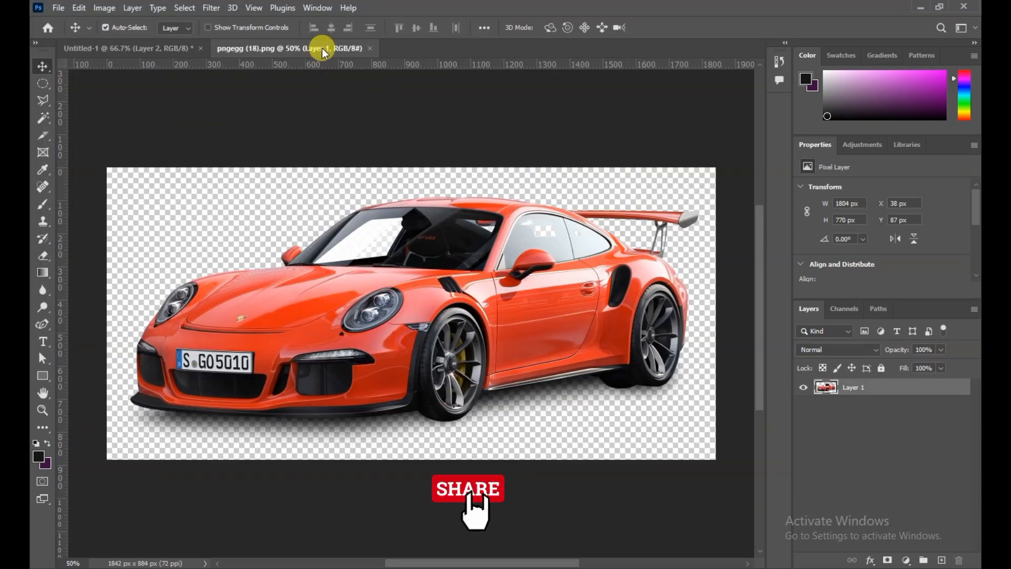
pyautogui.moveTo(322, 49); pyautogui.dragTo(456, 196)
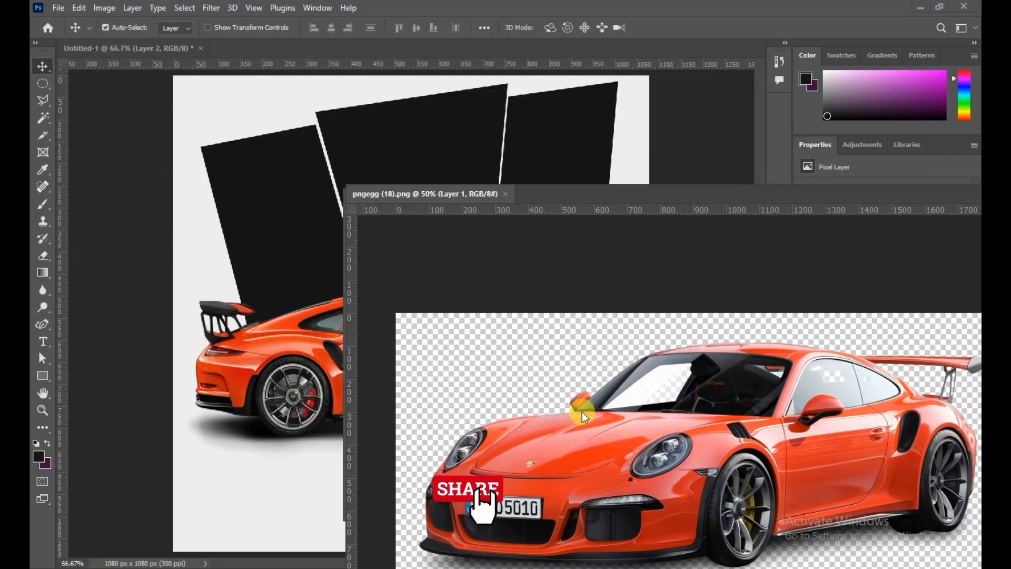
pyautogui.moveTo(582, 425); pyautogui.dragTo(298, 202)
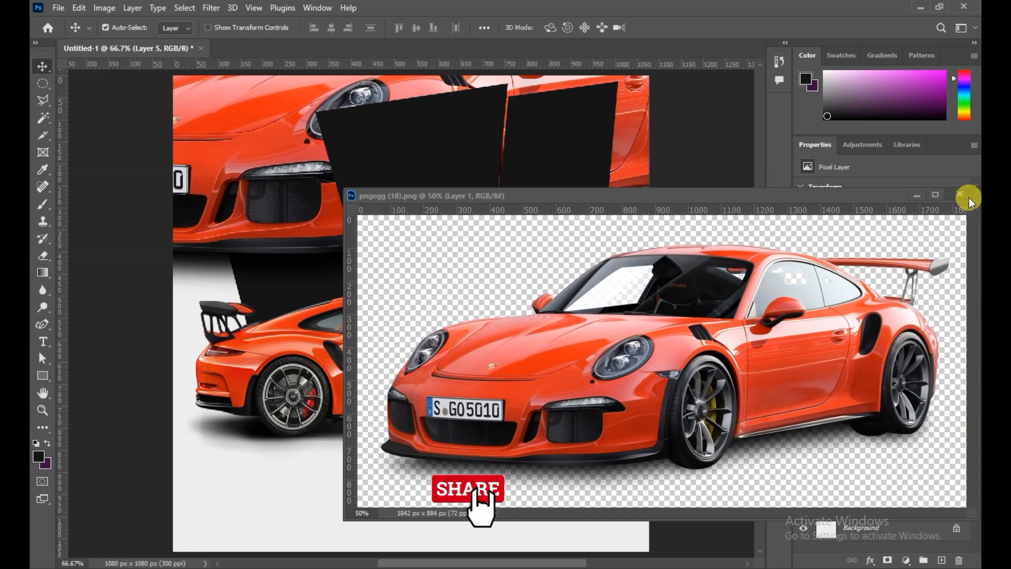
pyautogui.click(960, 194)
# Step: Scale the front-view car to 552 × 319 px over the first panel and clip it to that panel's layer
pyautogui.moveTo(250, 147); pyautogui.dragTo(259, 362)
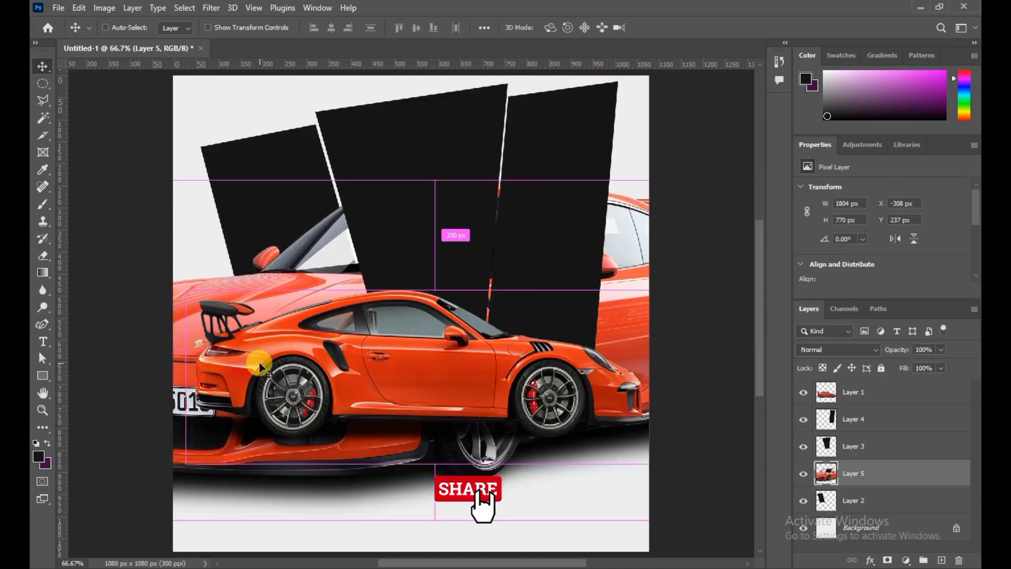
pyautogui.hotkey('ctrl', 't')
pyautogui.hotkey('ctrl', '-')
pyautogui.hotkey('ctrl', '-')
pyautogui.hotkey('ctrl', '-')
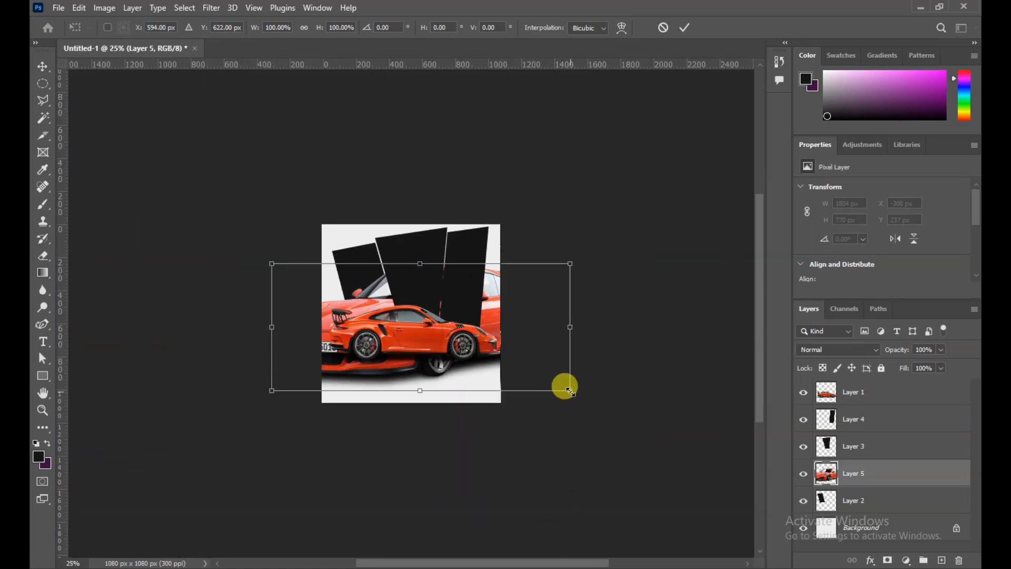
pyautogui.moveTo(570, 390); pyautogui.dragTo(376, 328)
pyautogui.moveTo(310, 297); pyautogui.dragTo(352, 297)
pyautogui.moveTo(316, 269); pyautogui.dragTo(363, 271)
pyautogui.click(693, 26)
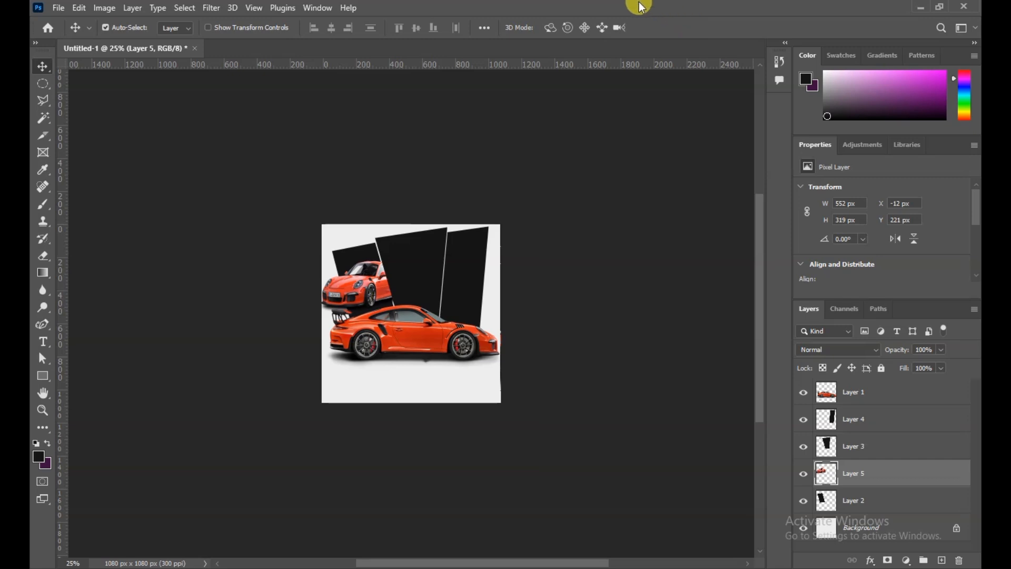
pyautogui.keyDown('alt'); pyautogui.click(885, 482); pyautogui.keyUp('alt')
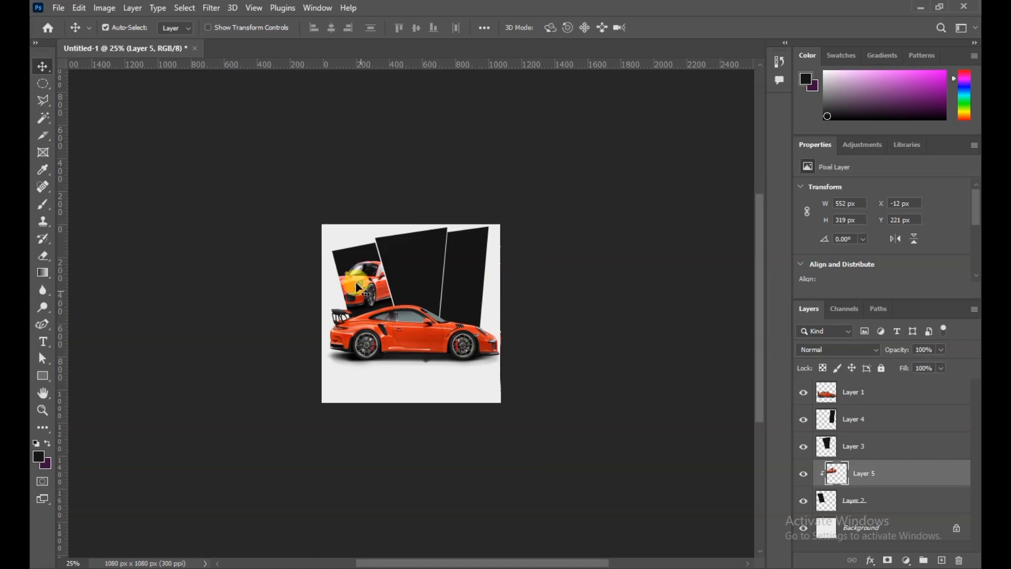
pyautogui.click(59, 8)
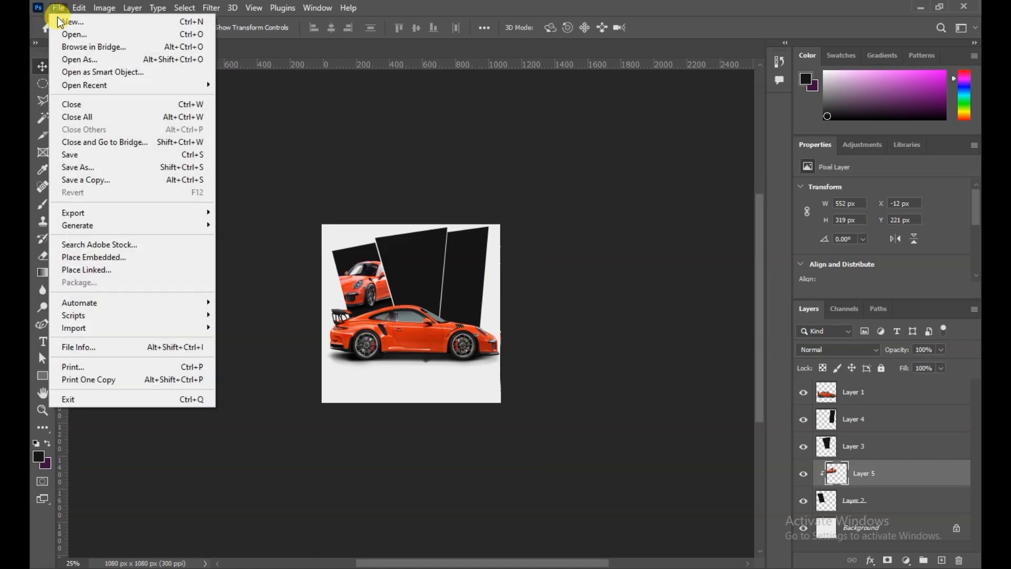
pyautogui.click(66, 30)
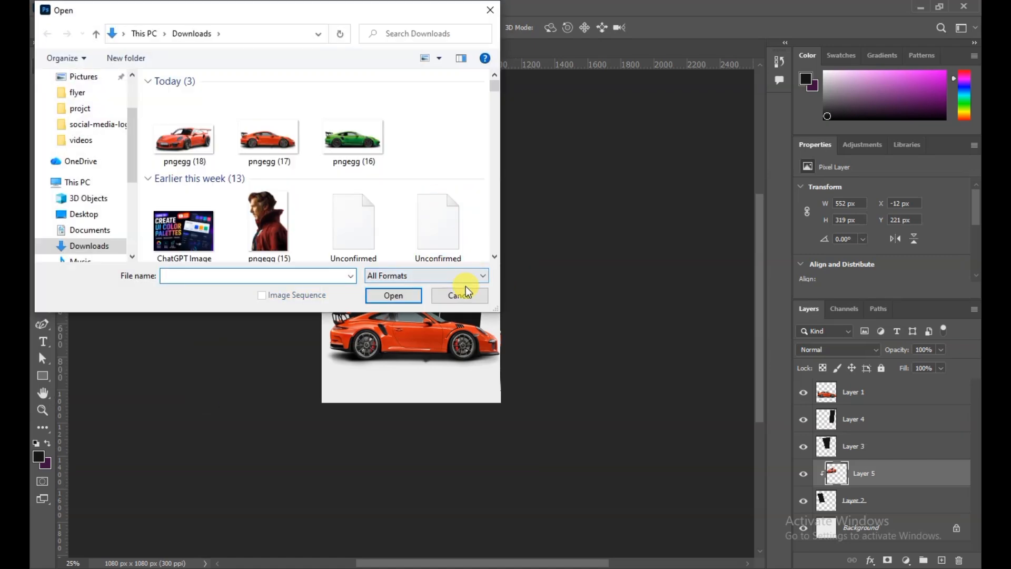
pyautogui.click(464, 297)
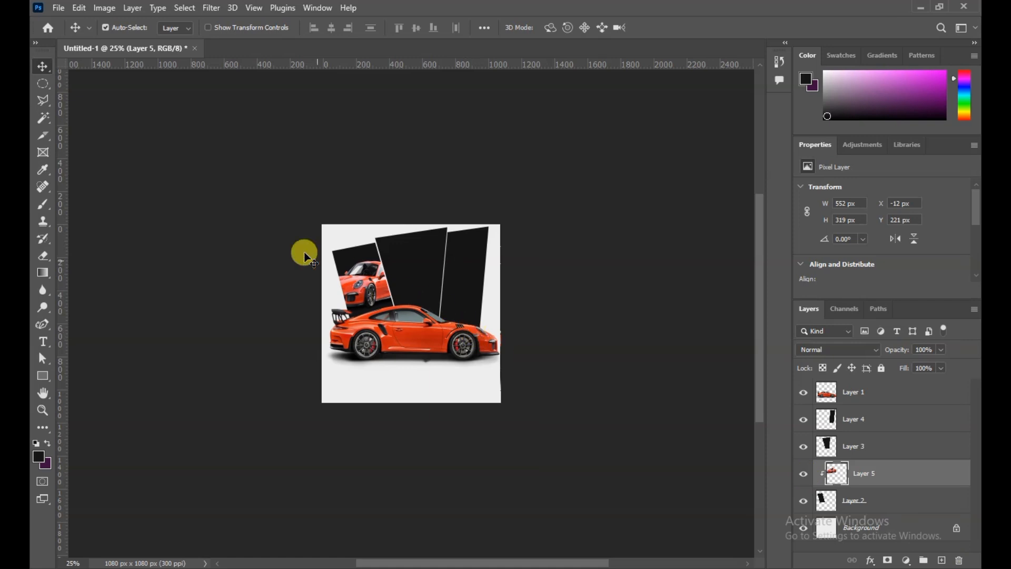
# Step: Duplicate the clipped front-view car, move the copy over the middle panel and place its layer directly above Layer 3
pyautogui.hotkey('ctrl', 'j')
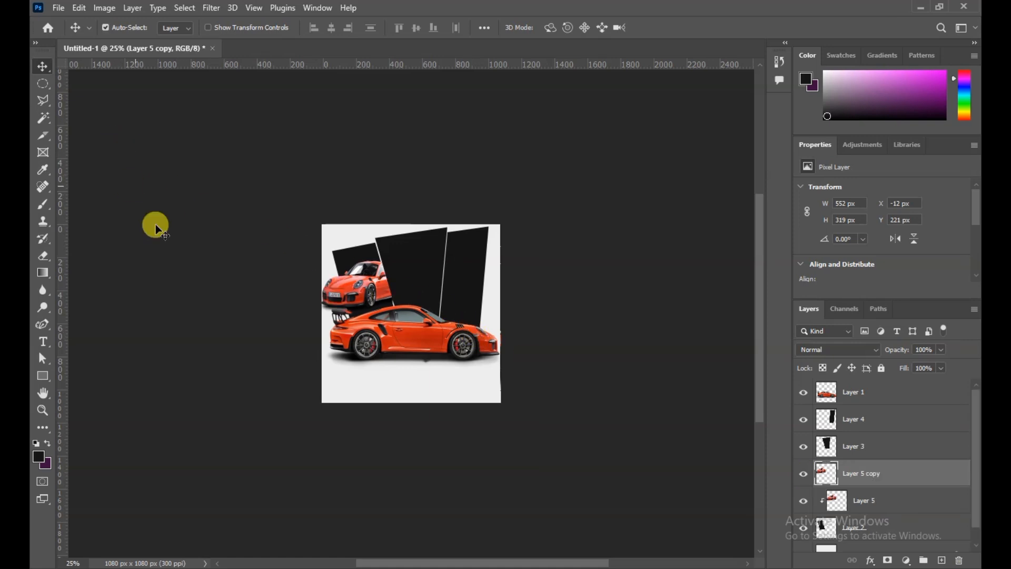
pyautogui.moveTo(343, 284); pyautogui.dragTo(419, 288)
pyautogui.moveTo(864, 463); pyautogui.dragTo(842, 448)
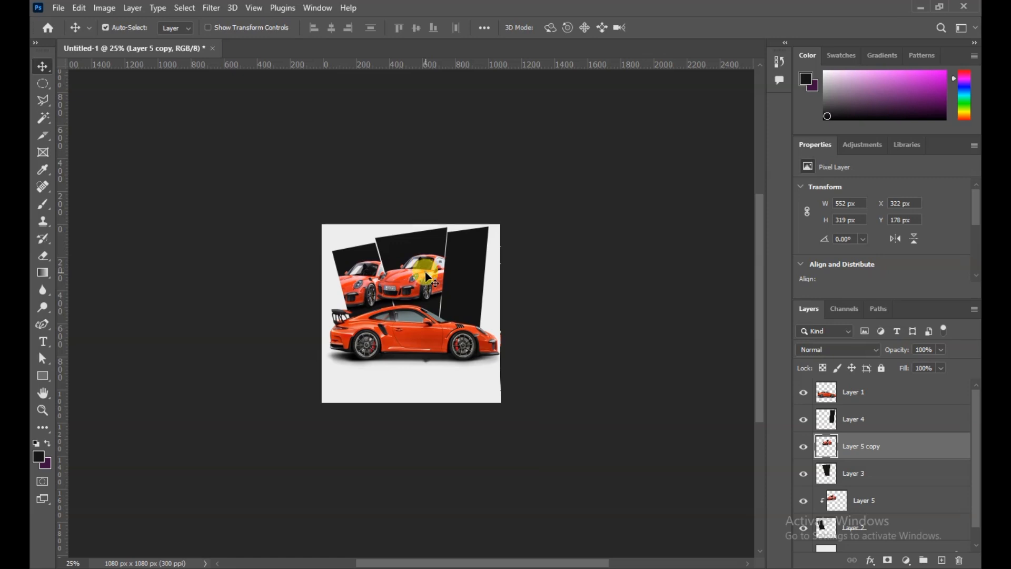
# Step: Flip the copied car horizontally and enlarge it to 758 × 407 px over the middle panel
pyautogui.hotkey('ctrl', 't')
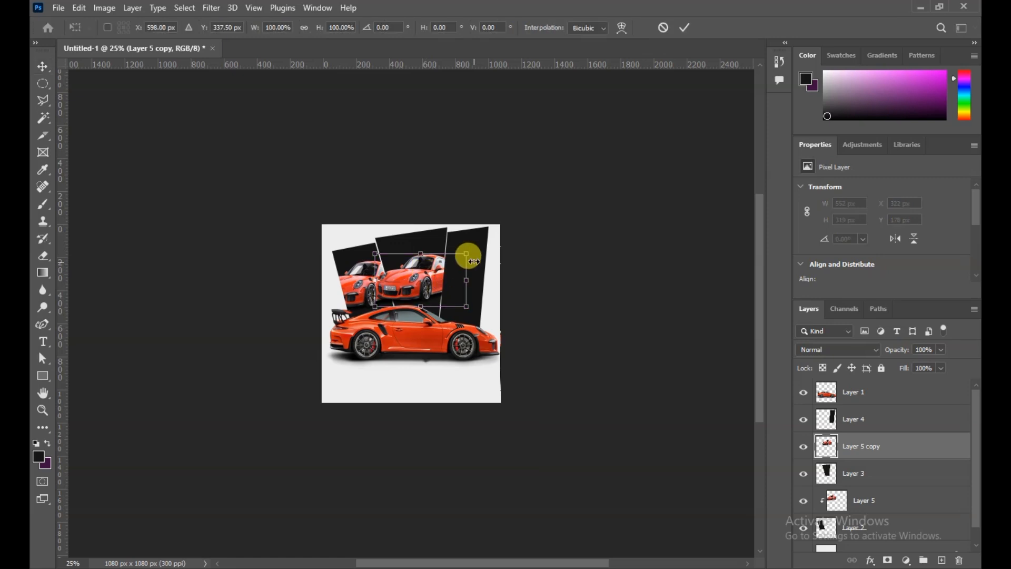
pyautogui.rightClick(429, 278)
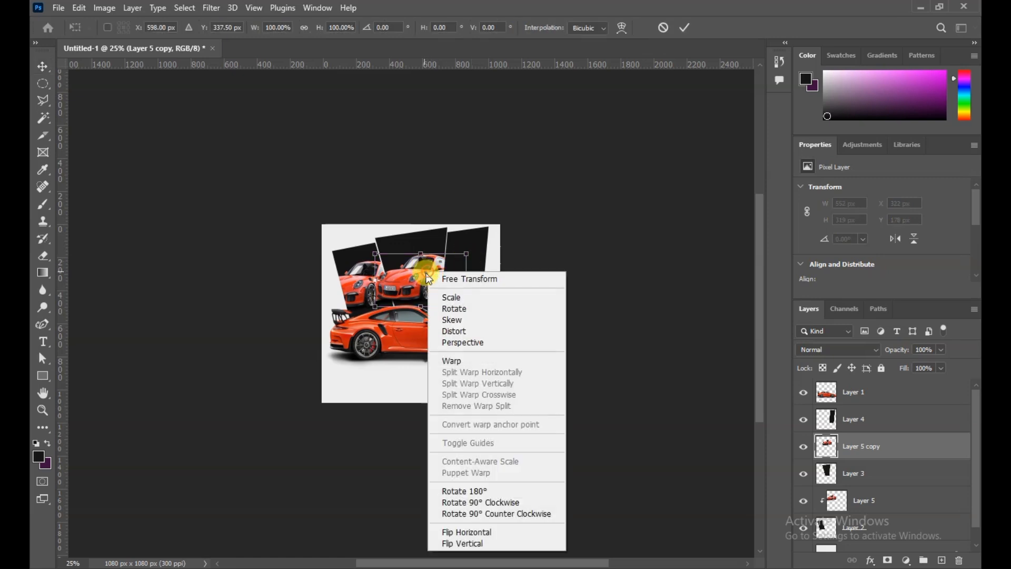
pyautogui.click(527, 532)
pyautogui.moveTo(416, 290)
pyautogui.mouseDown()
pyautogui.moveTo(424, 298)
pyautogui.moveTo(416, 287)
pyautogui.moveTo(433, 283)
pyautogui.moveTo(417, 285)
pyautogui.mouseUp()
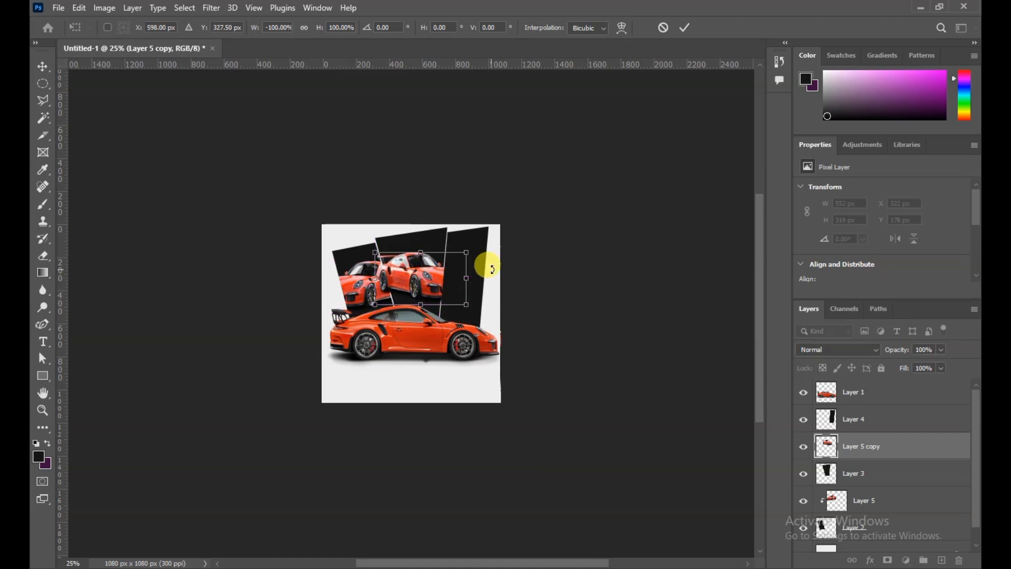
pyautogui.moveTo(473, 313); pyautogui.dragTo(446, 298)
pyautogui.click(686, 27)
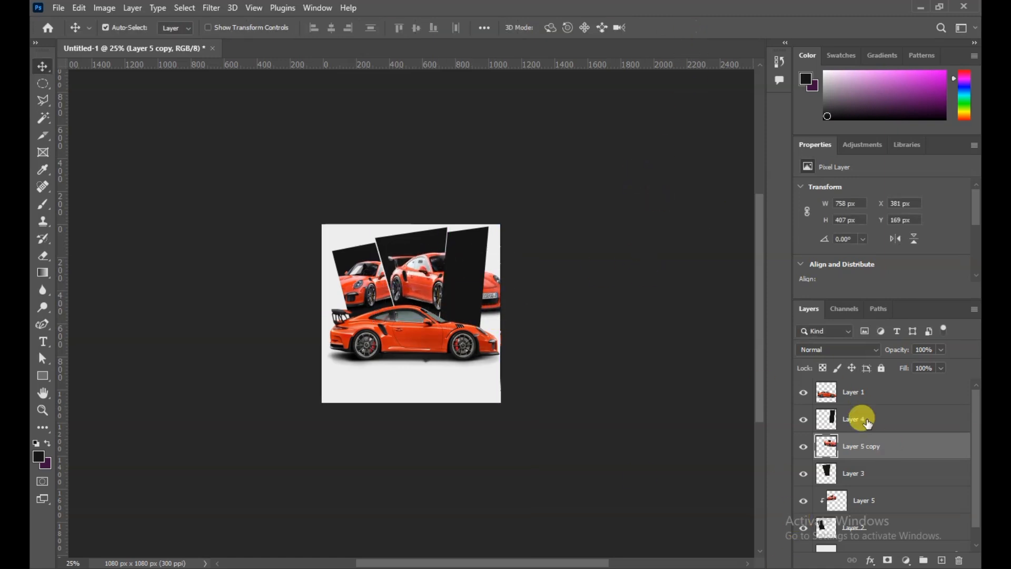
# Step: Clip the flipped car to the middle panel and lower it to a Y position of 177 px
pyautogui.keyDown('alt'); pyautogui.click(889, 456); pyautogui.keyUp('alt')
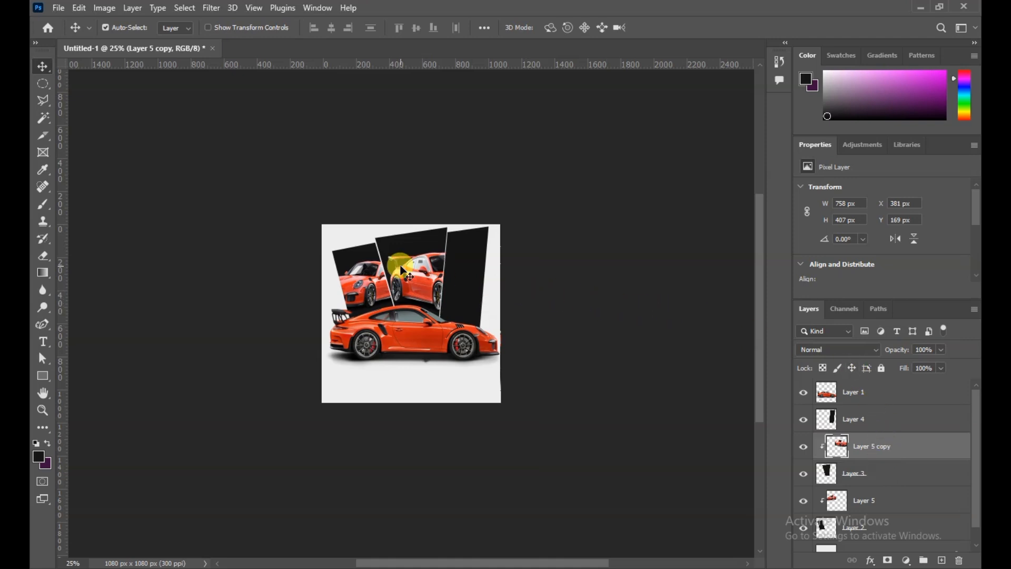
pyautogui.moveTo(405, 271); pyautogui.dragTo(432, 287)
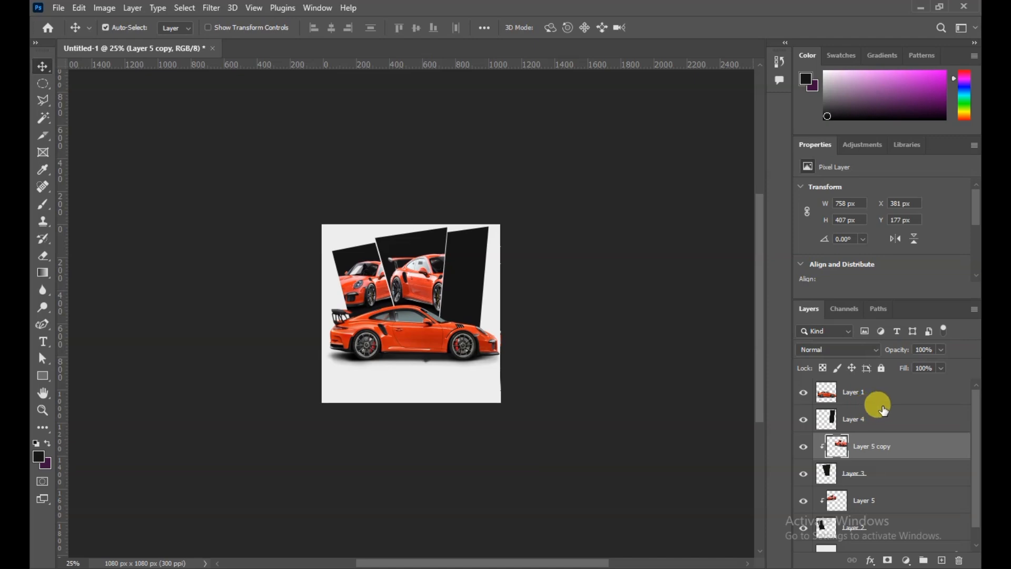
# Step: Bring the side-view car from pngegg (17) in Downloads into the poster as a new layer, closing the source image
pyautogui.click(58, 8)
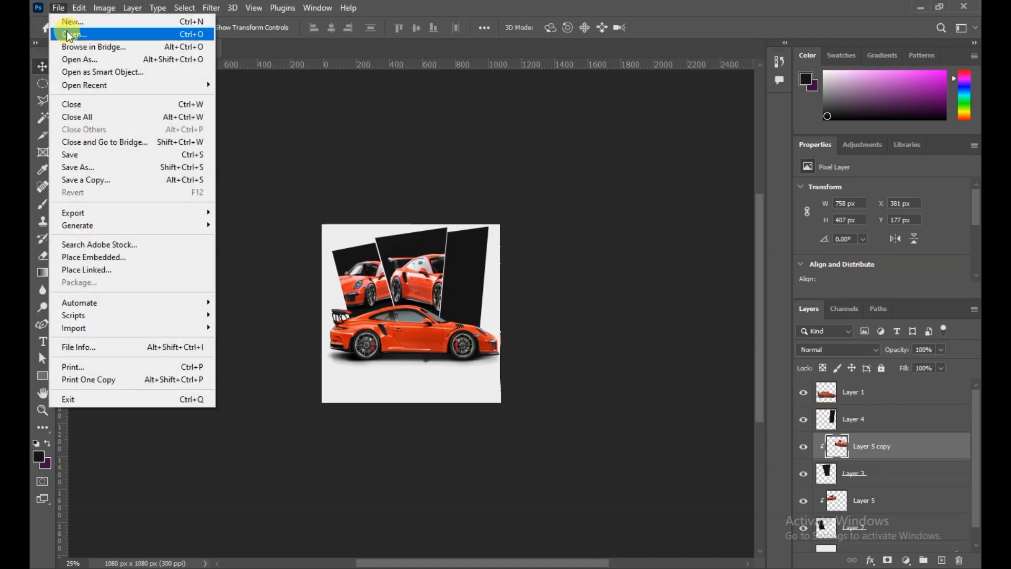
pyautogui.click(70, 36)
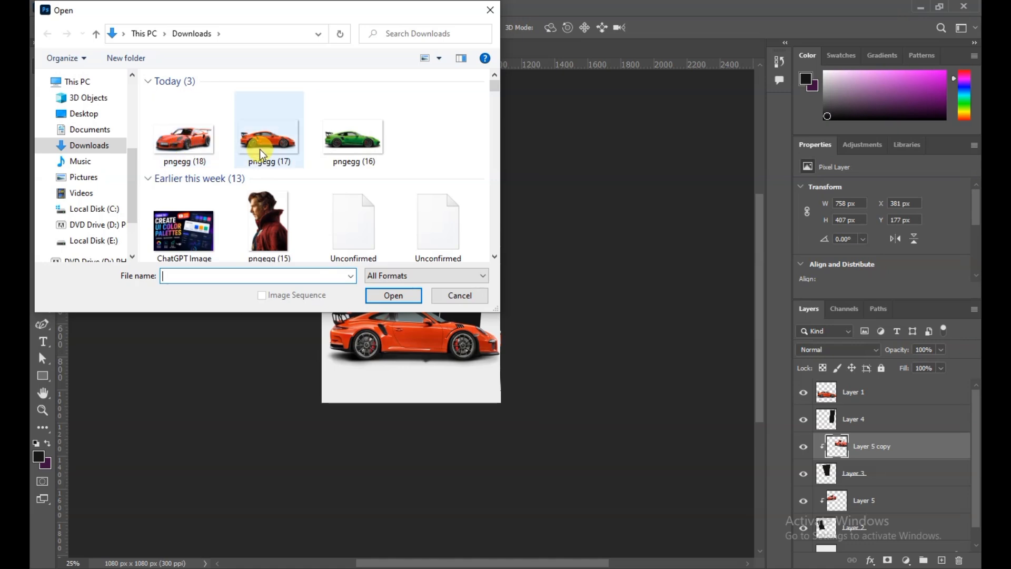
pyautogui.doubleClick(260, 152)
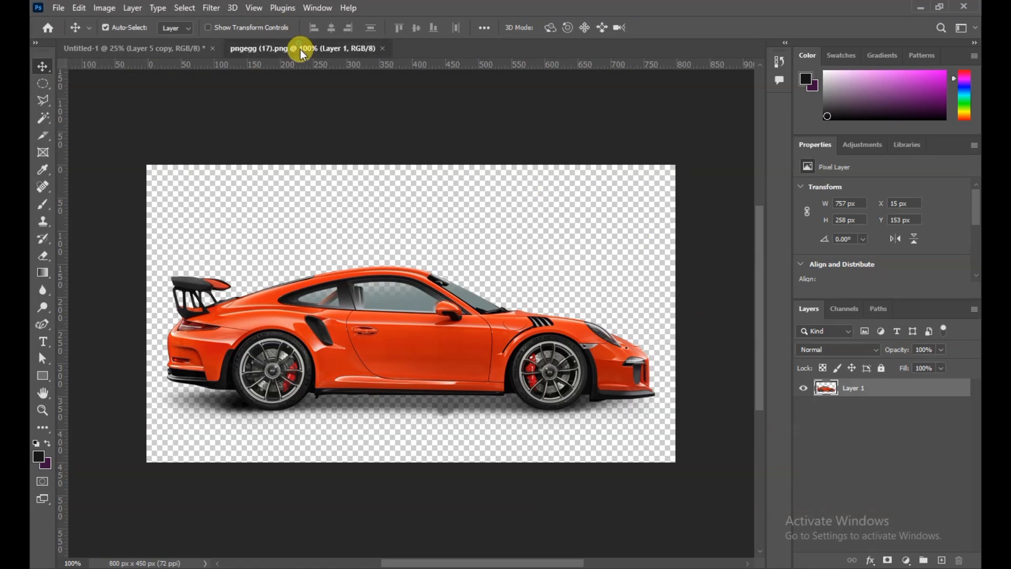
pyautogui.moveTo(300, 49); pyautogui.dragTo(497, 190)
pyautogui.moveTo(652, 441); pyautogui.dragTo(387, 384)
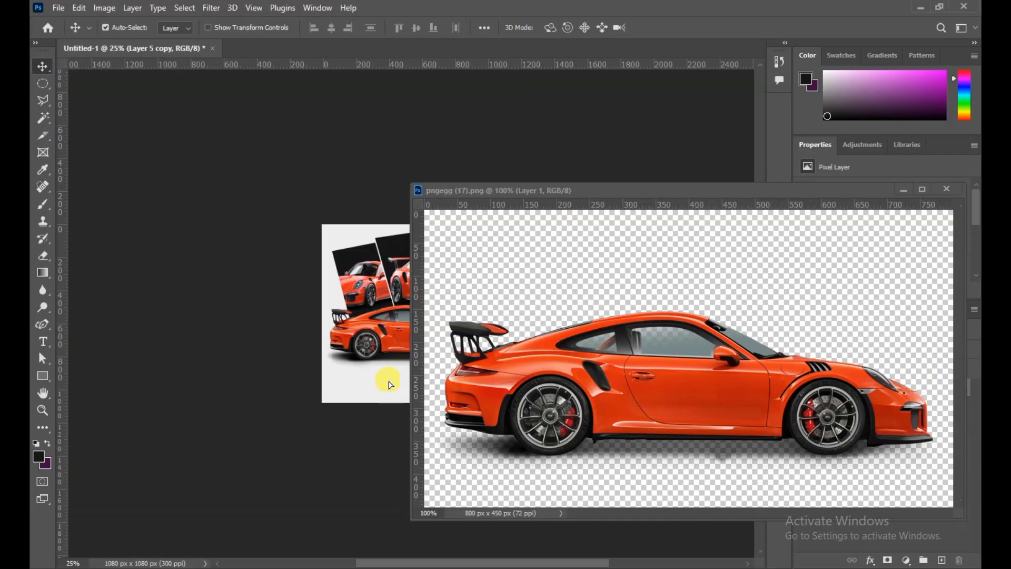
pyautogui.click(946, 190)
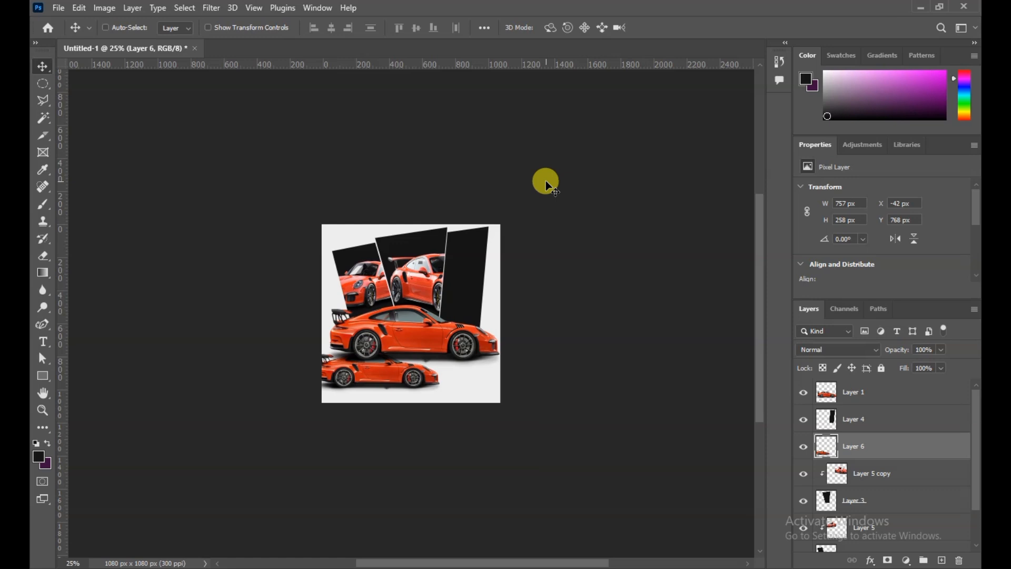
# Step: Move the new side-view car to the third panel, rotate it 90° clockwise and stretch it to 311 × 757 px
pyautogui.hotkey('ctrl', '+')
pyautogui.hotkey('ctrl', '+')
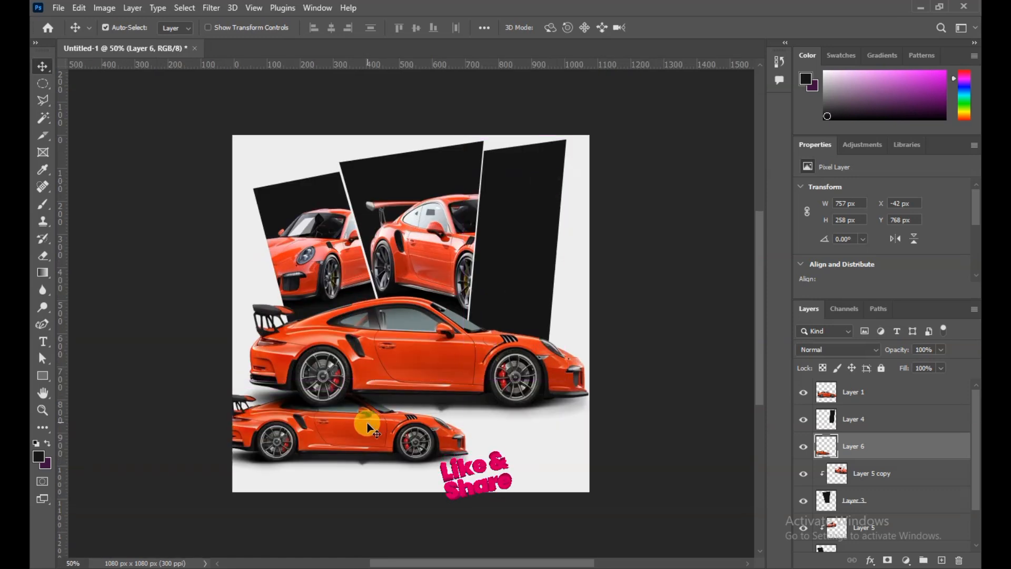
pyautogui.moveTo(368, 422); pyautogui.dragTo(618, 187)
pyautogui.hotkey('ctrl', 't')
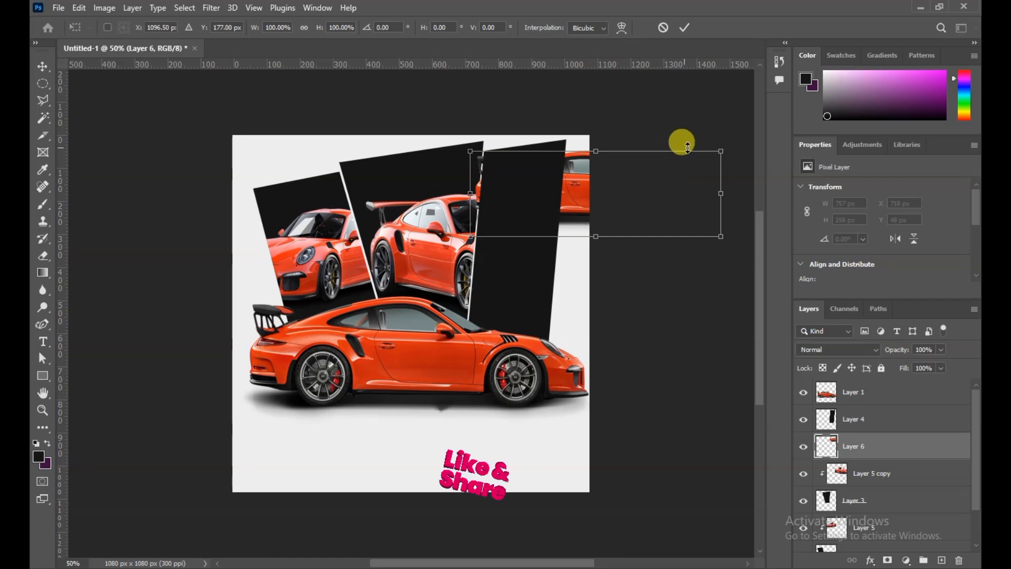
pyautogui.moveTo(688, 146); pyautogui.dragTo(732, 141)
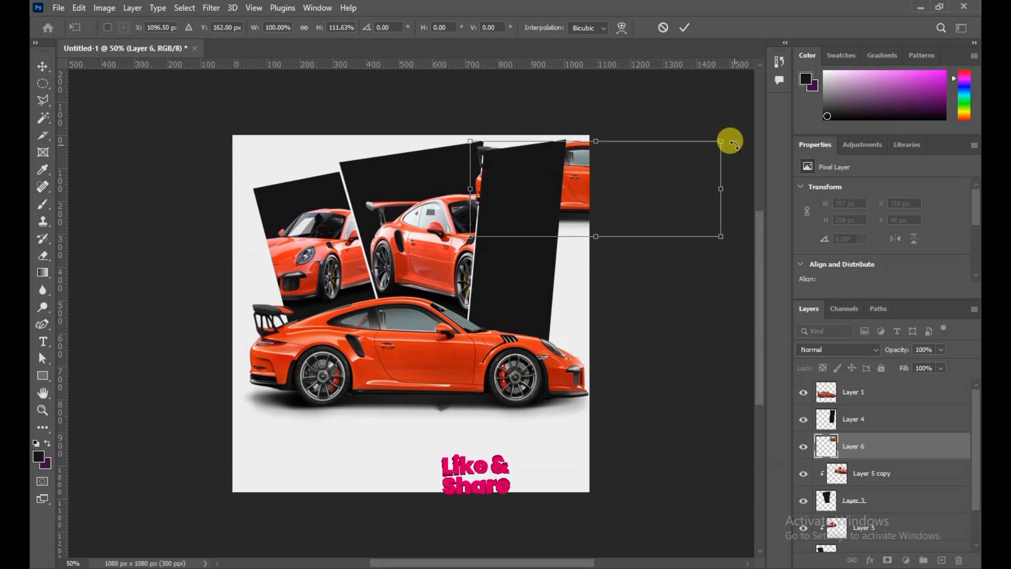
pyautogui.moveTo(718, 226); pyautogui.dragTo(517, 333)
# Step: Place the upright car's layer directly above the third panel's, clip it to that panel and shift the car slightly left
pyautogui.moveTo(877, 449)
pyautogui.mouseDown()
pyautogui.moveTo(877, 387)
pyautogui.moveTo(868, 401)
pyautogui.mouseUp()
pyautogui.moveTo(534, 228); pyautogui.dragTo(524, 251)
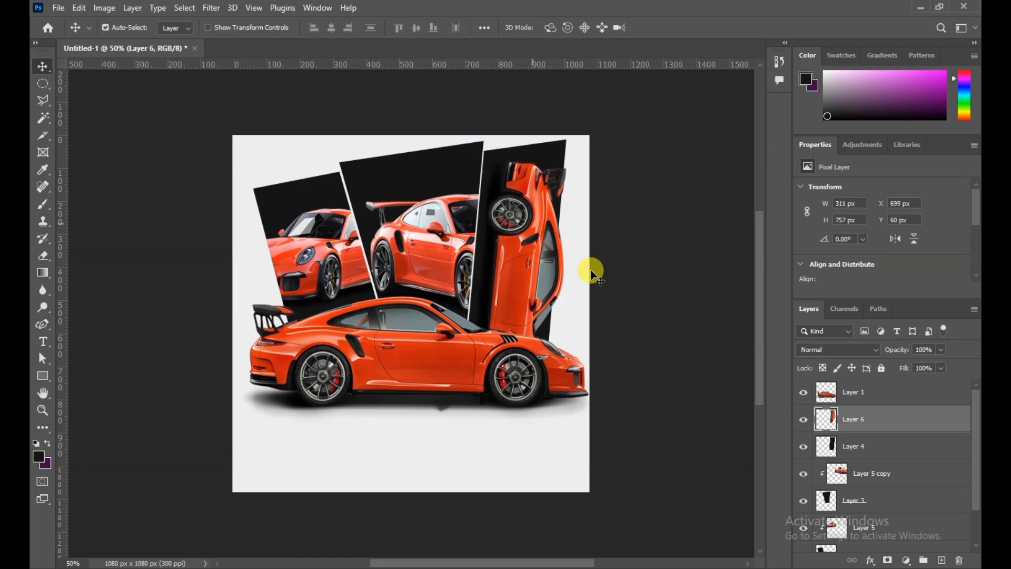
pyautogui.keyDown('alt'); pyautogui.click(893, 429); pyautogui.keyUp('alt')
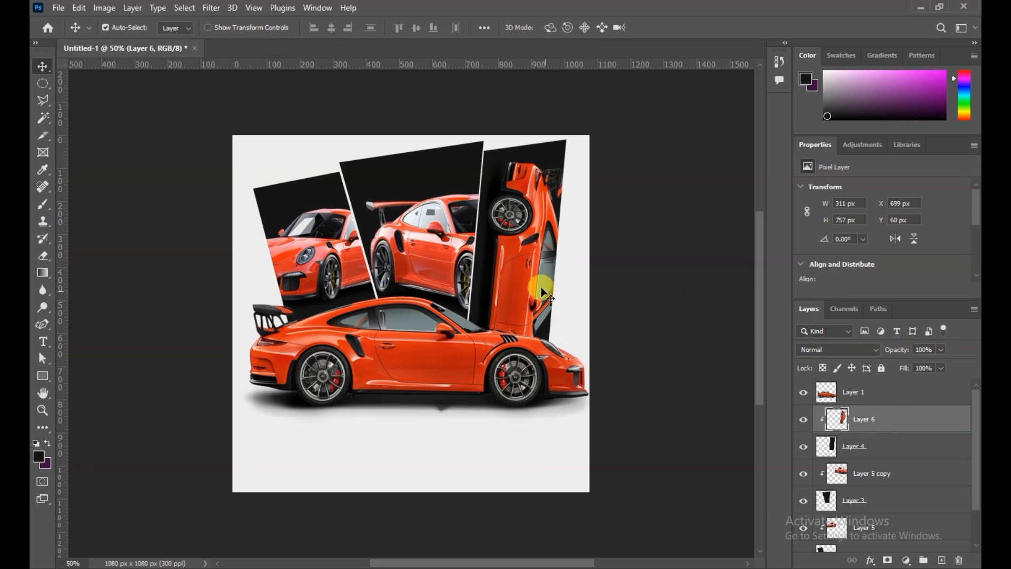
pyautogui.moveTo(541, 288); pyautogui.dragTo(531, 291)
pyautogui.click(664, 306)
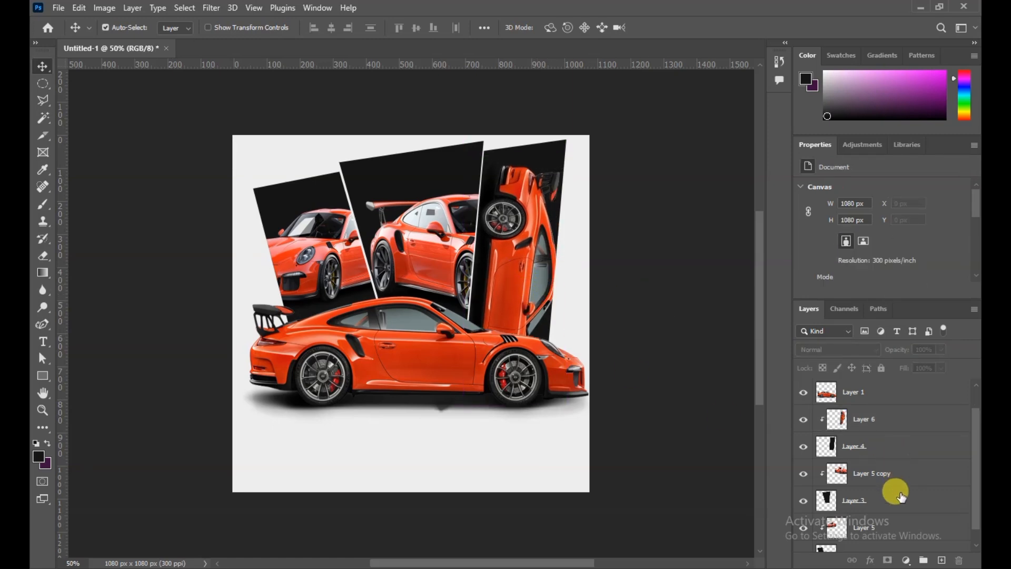
# Step: Select the first panel's layer together with its clipped car and nudge both left to an X position of -40 px
pyautogui.scroll(-2, 900, 490)
pyautogui.click(889, 512)
pyautogui.keyDown('shift'); pyautogui.click(906, 482); pyautogui.keyUp('shift')
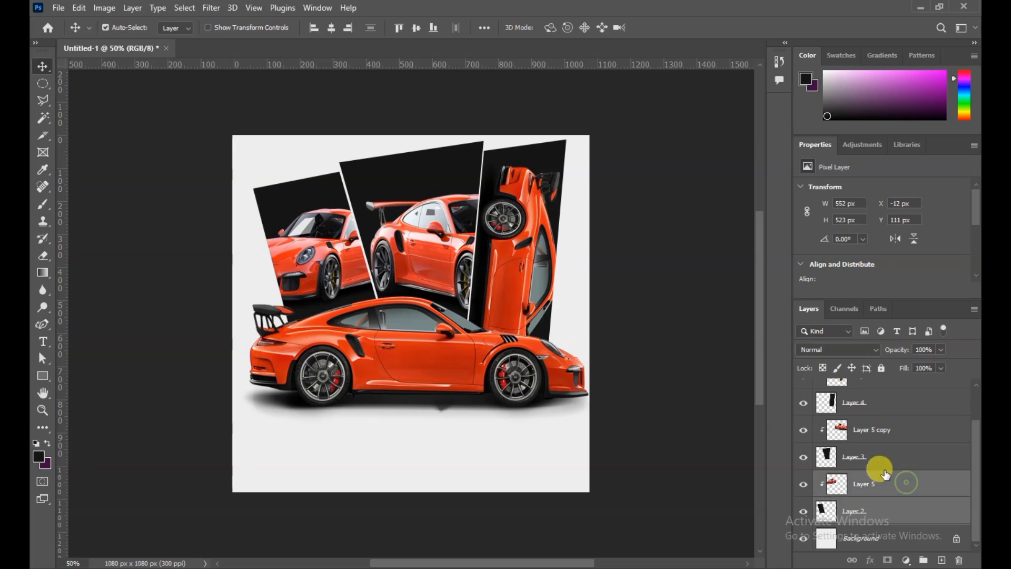
pyautogui.hotkey('shift', 'Left')
pyautogui.hotkey('shift', 'Left')
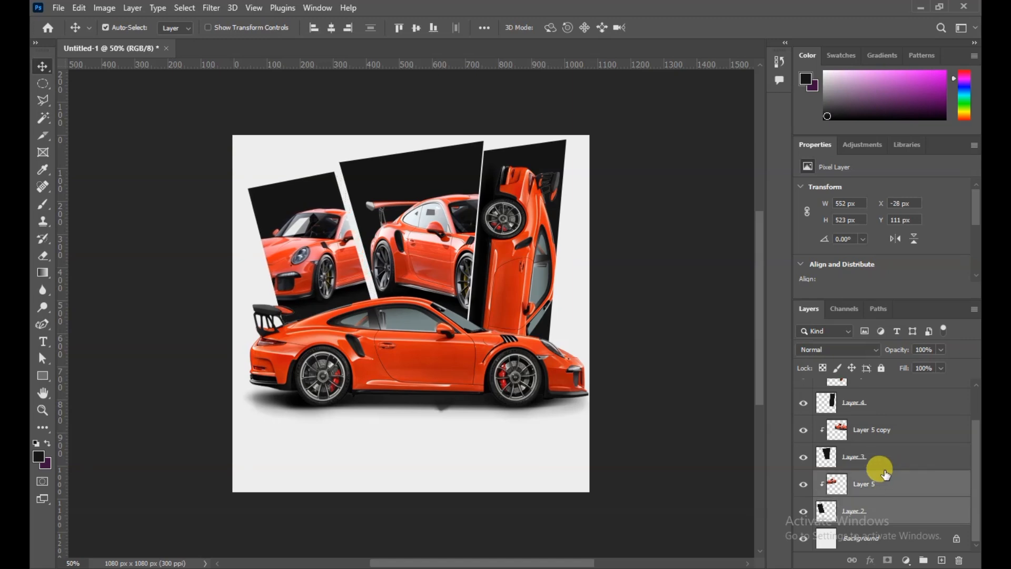
pyautogui.press('Left')
pyautogui.press('Left')
pyautogui.press('Left')
pyautogui.press('Left')
pyautogui.press('Left')
pyautogui.press('Left')
pyautogui.press('Left')
pyautogui.press('Left')
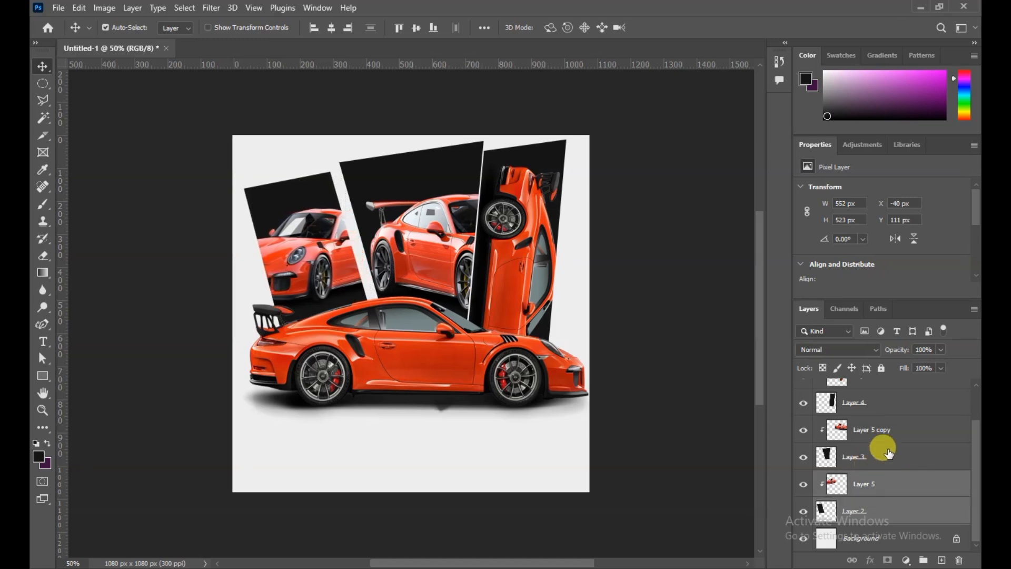
# Step: Select the second panel's layer together with its clipped car and nudge both left to an X position of 308 px
pyautogui.scroll(2, 889, 442)
pyautogui.click(906, 500)
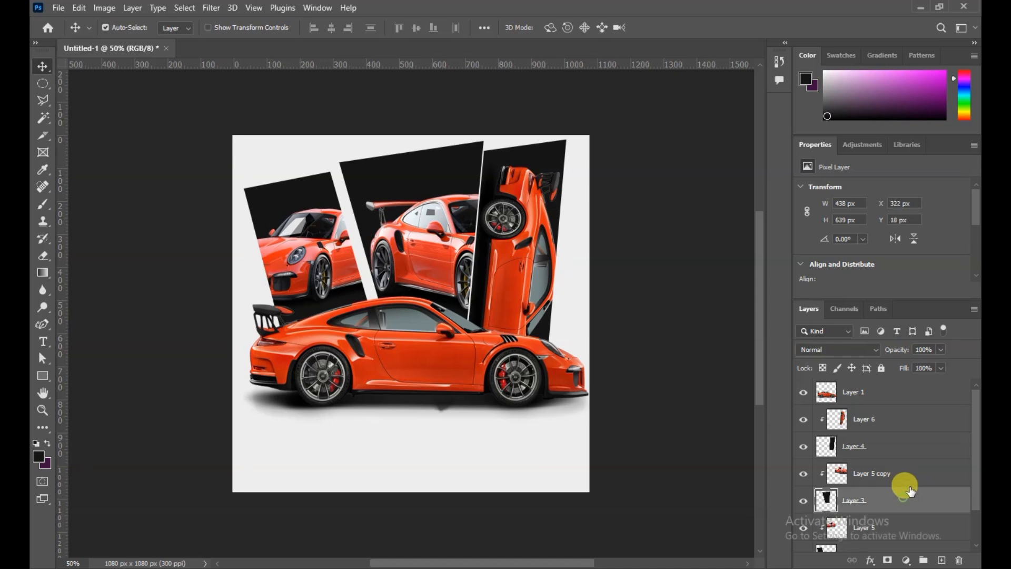
pyautogui.keyDown('shift'); pyautogui.click(916, 477); pyautogui.keyUp('shift')
pyautogui.hotkey('shift', 'Left')
pyautogui.press('Left')
pyautogui.press('Left')
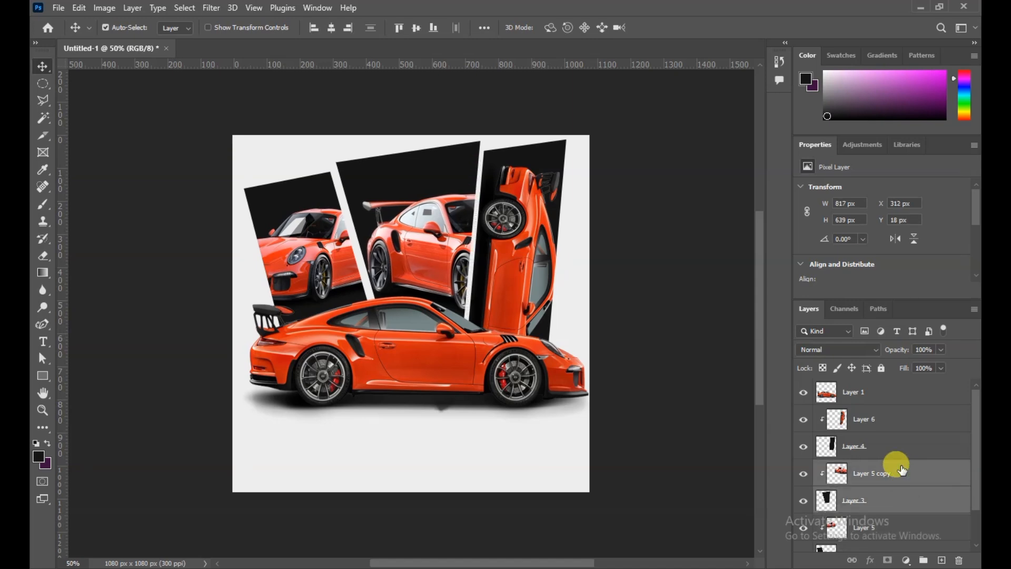
pyautogui.press('Left')
pyautogui.press('Left')
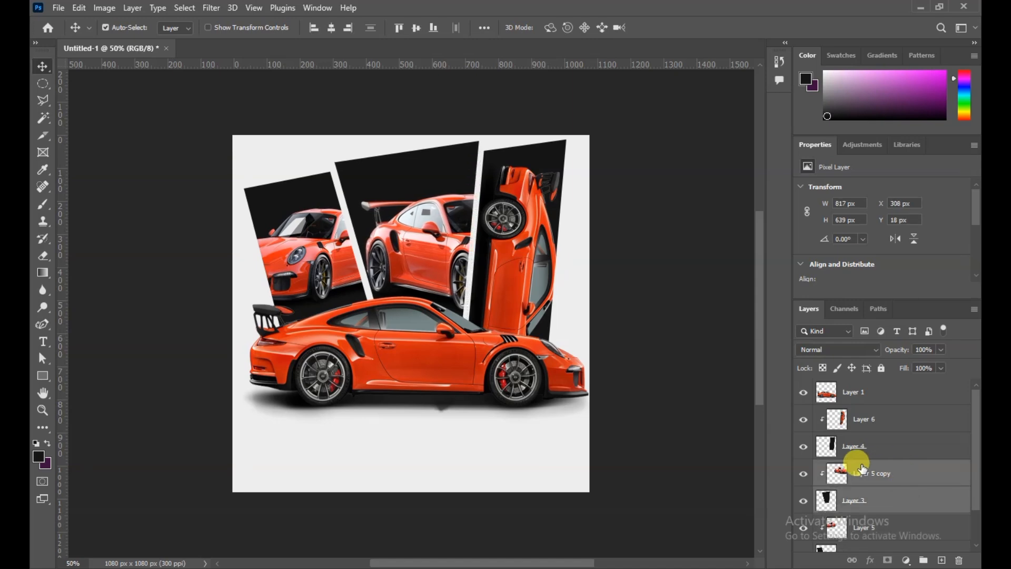
pyautogui.click(902, 425)
pyautogui.keyDown('ctrl'); pyautogui.click(906, 446); pyautogui.keyUp('ctrl')
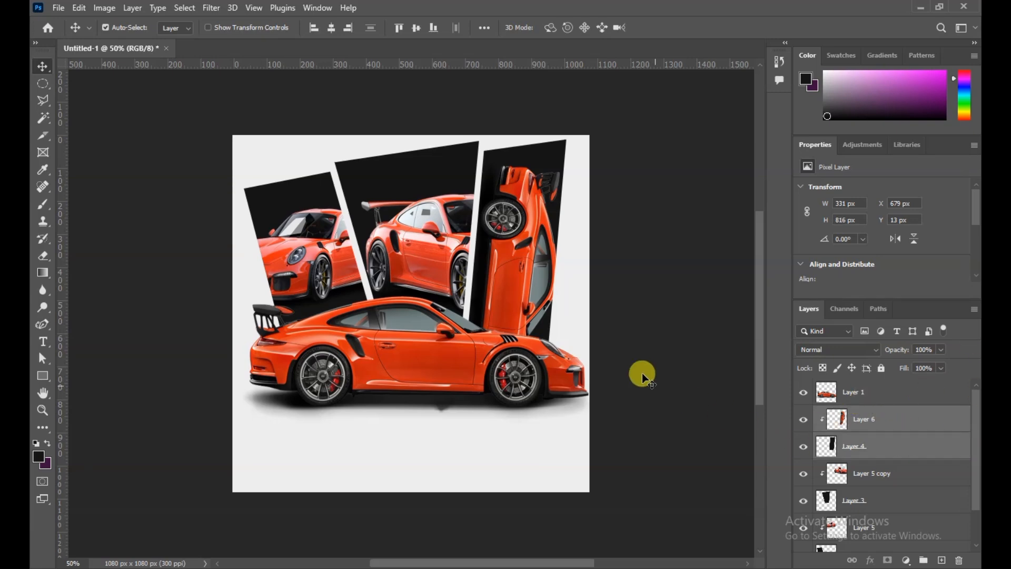
# Step: Add a drop shadow to the first panel's layer with Multiply blend mode, 34% opacity, 14 px distance and 32 px size
pyautogui.scroll(-2, 887, 478)
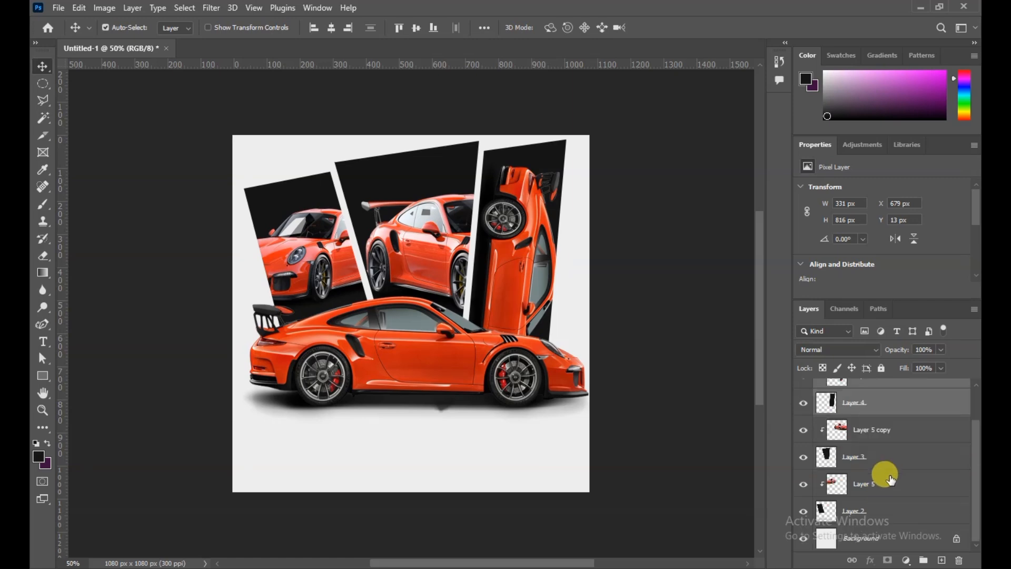
pyautogui.click(864, 513)
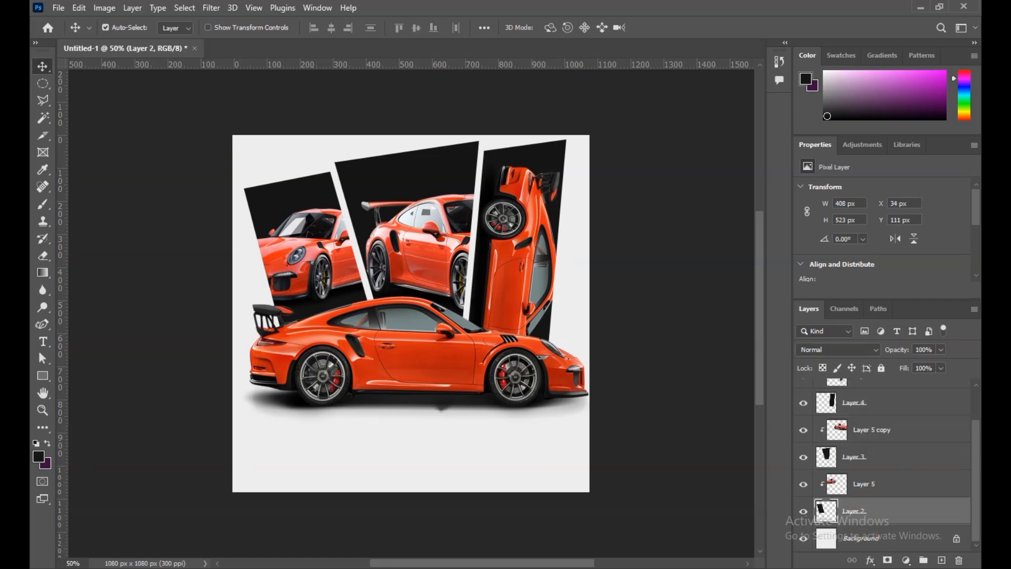
pyautogui.click(870, 562)
pyautogui.click(891, 548)
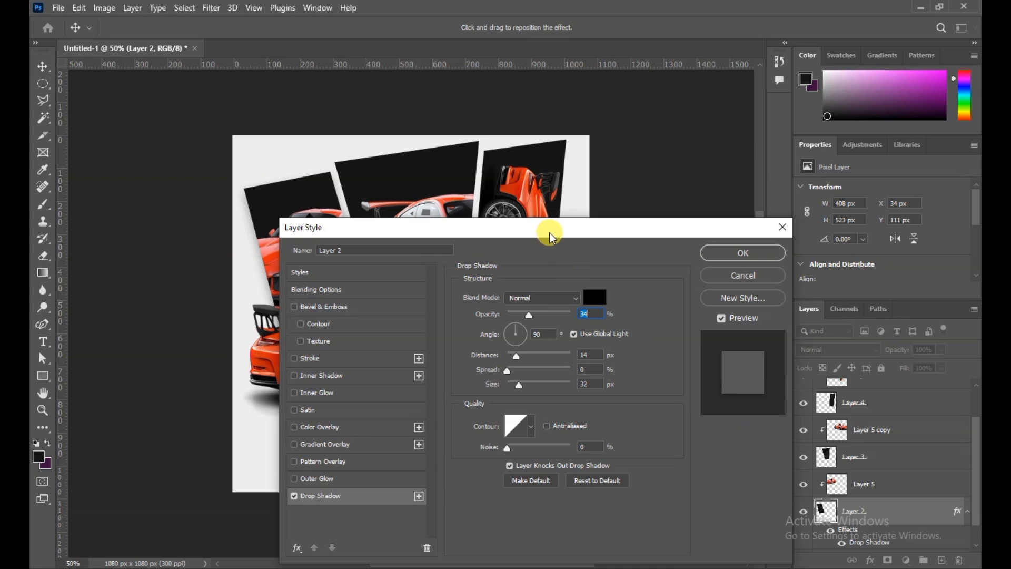
pyautogui.moveTo(543, 230); pyautogui.dragTo(756, 195)
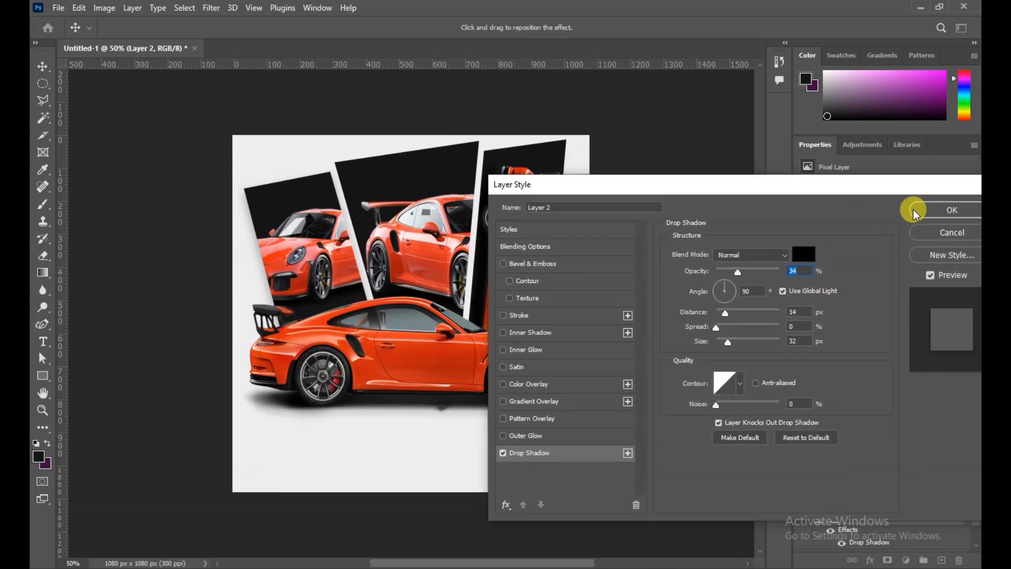
pyautogui.click(760, 254)
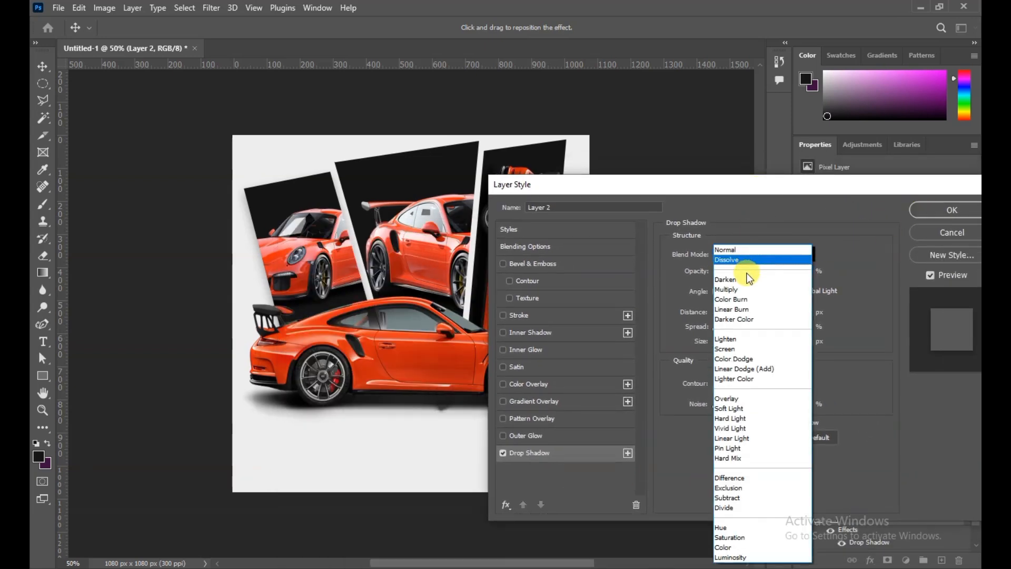
pyautogui.click(741, 289)
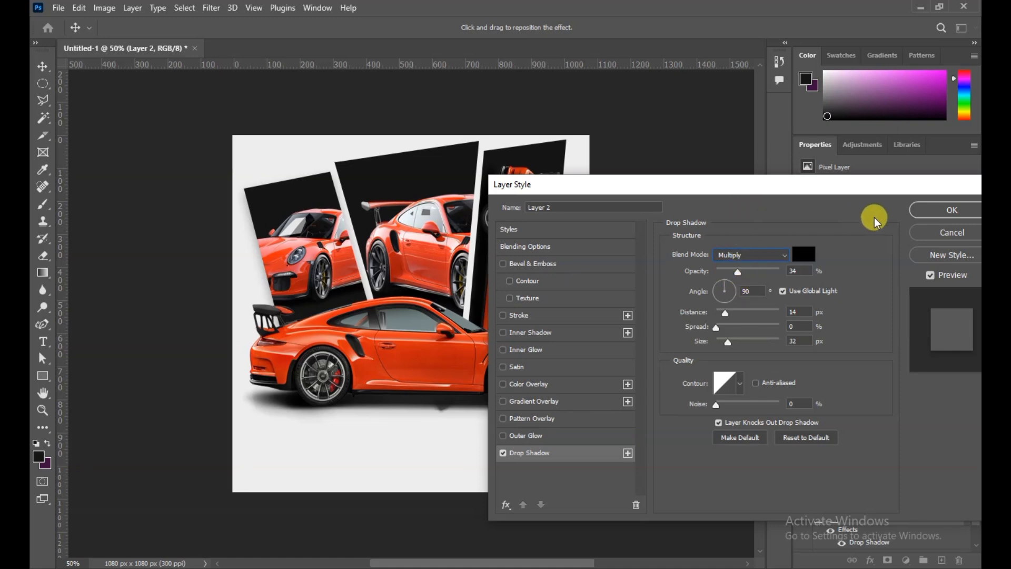
pyautogui.click(930, 209)
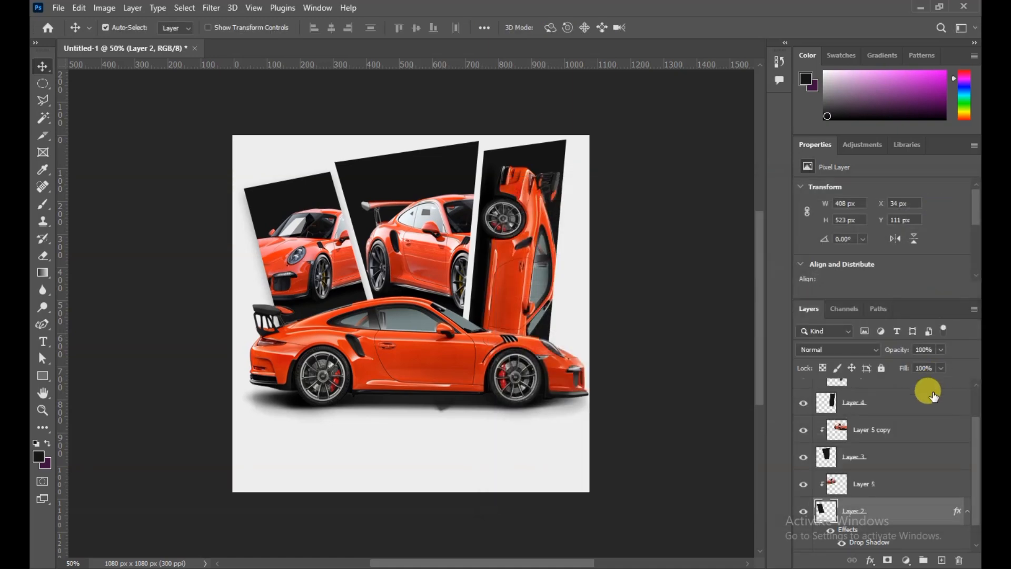
# Step: Add the same Multiply drop shadow at 34% opacity to the second and third panels' layers
pyautogui.click(863, 466)
pyautogui.click(871, 561)
pyautogui.click(880, 562)
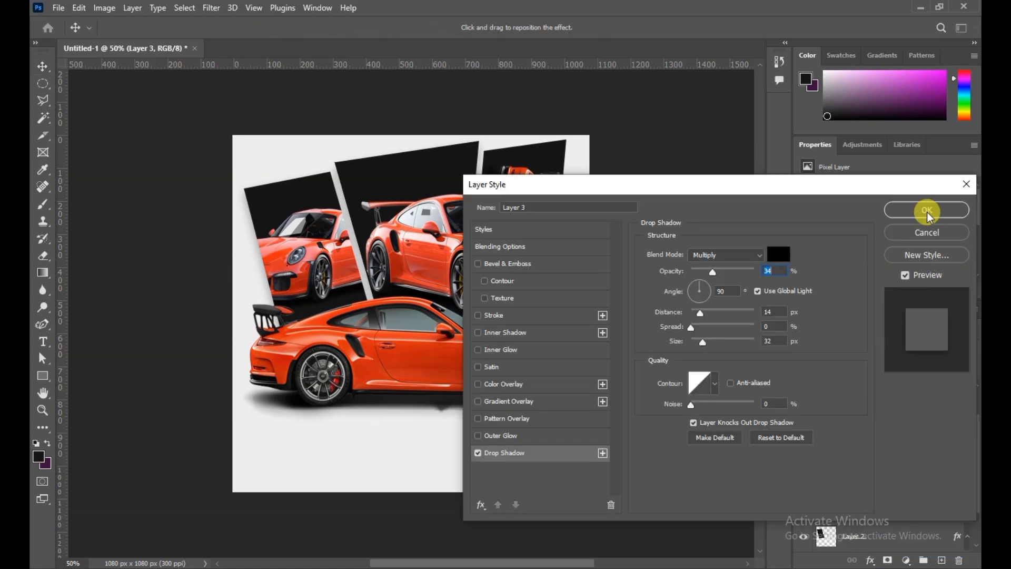
pyautogui.click(927, 209)
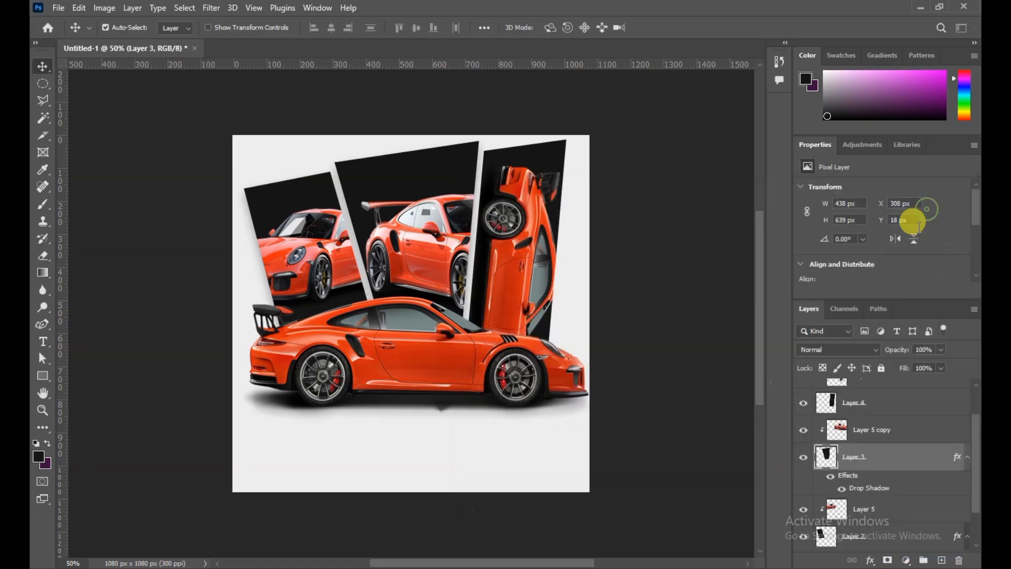
pyautogui.click(871, 401)
pyautogui.click(872, 560)
pyautogui.click(895, 549)
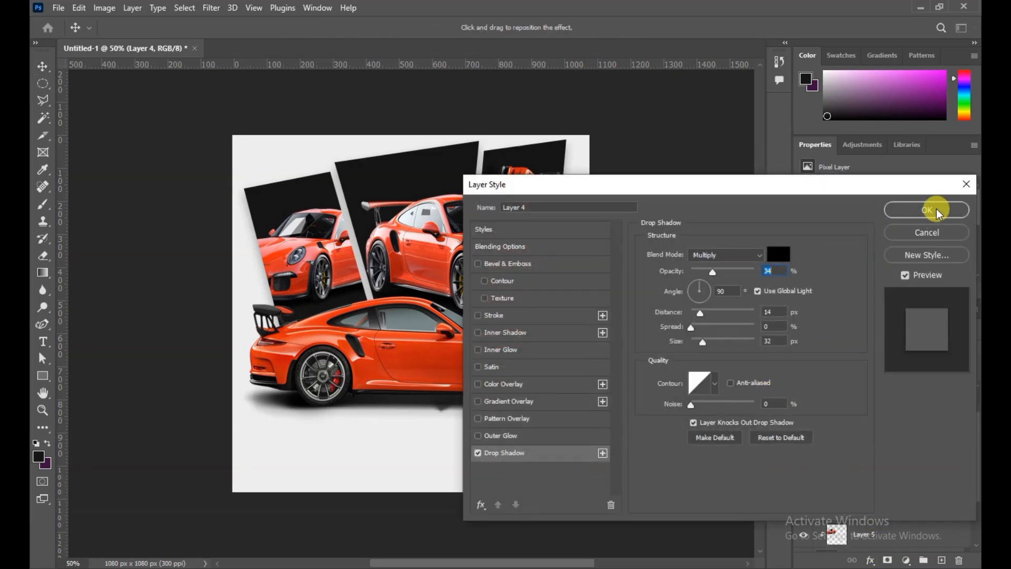
pyautogui.click(928, 210)
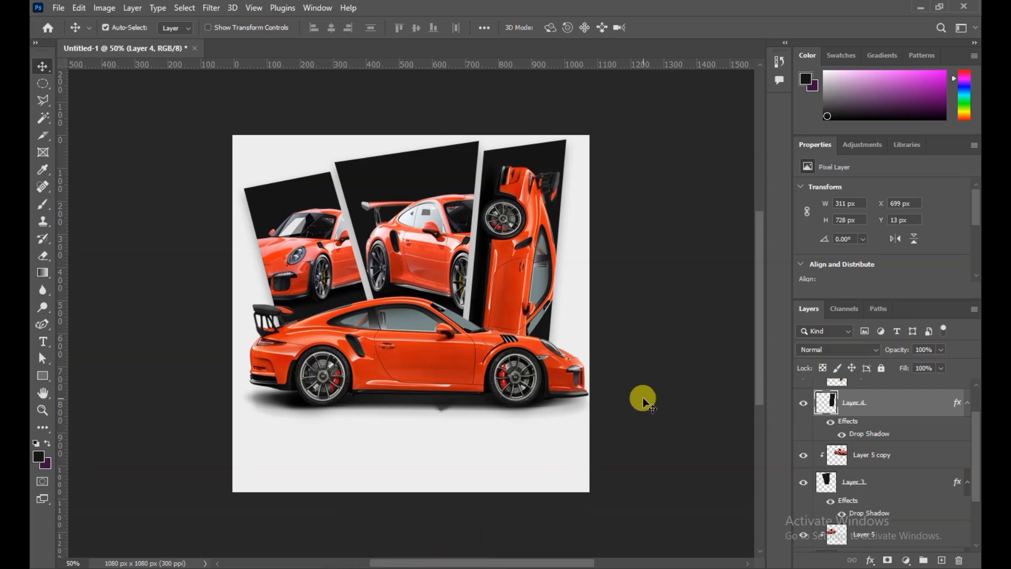
# Step: Set the second panel's clipped car to Lighter Color blend mode at 63% opacity
pyautogui.click(897, 459)
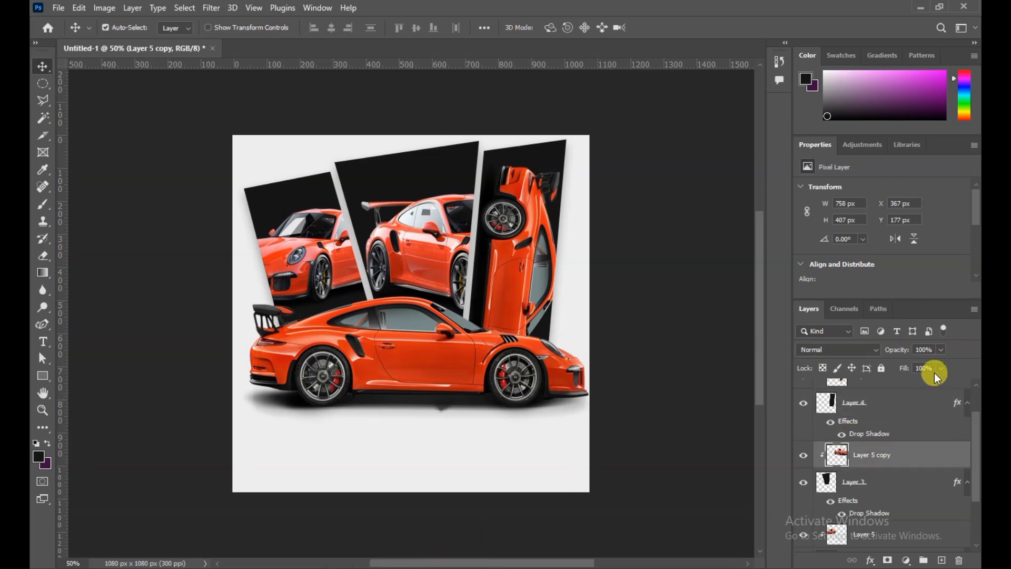
pyautogui.click(876, 351)
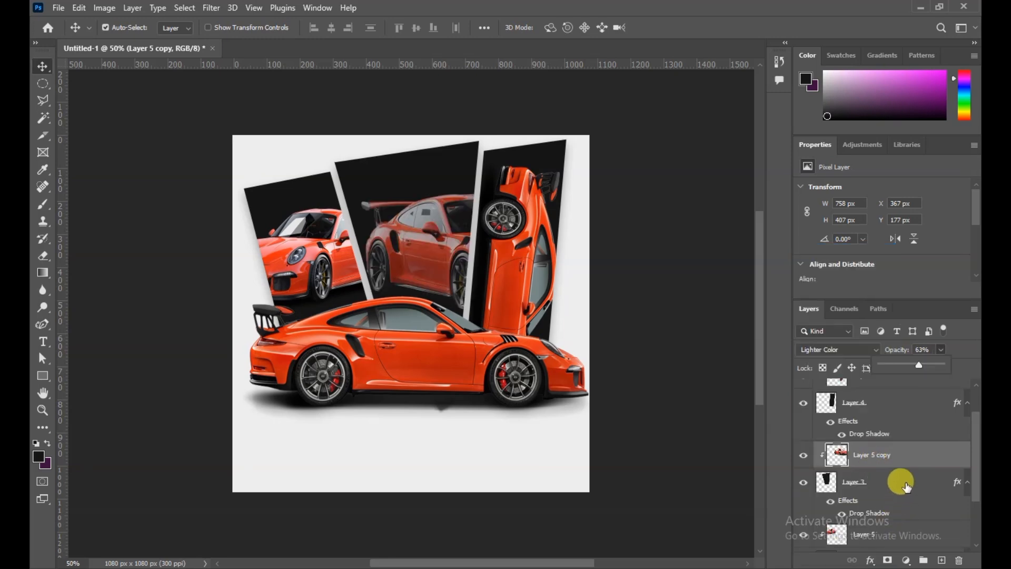
pyautogui.scroll(1, 906, 487)
pyautogui.click(875, 402)
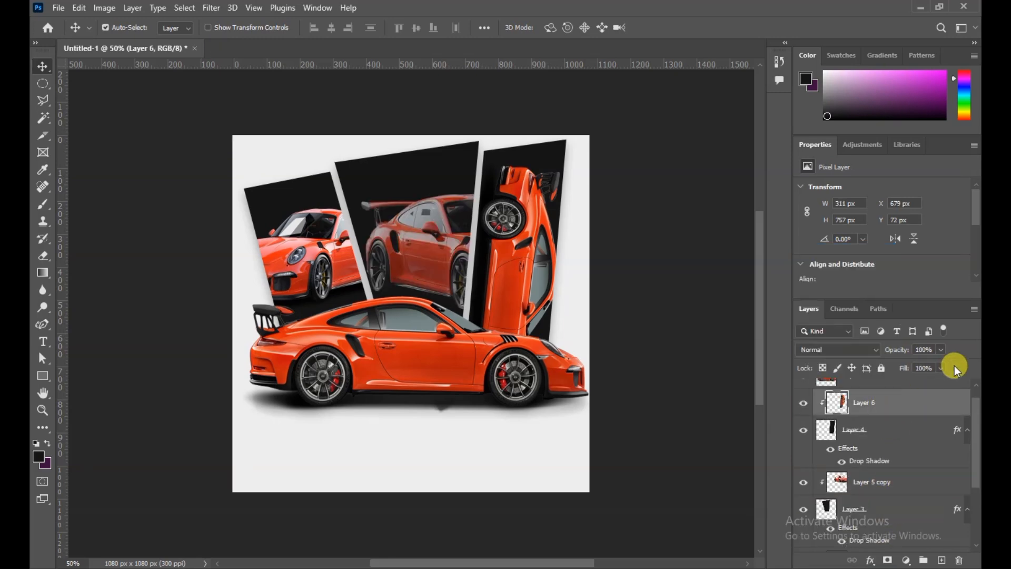
pyautogui.click(899, 479)
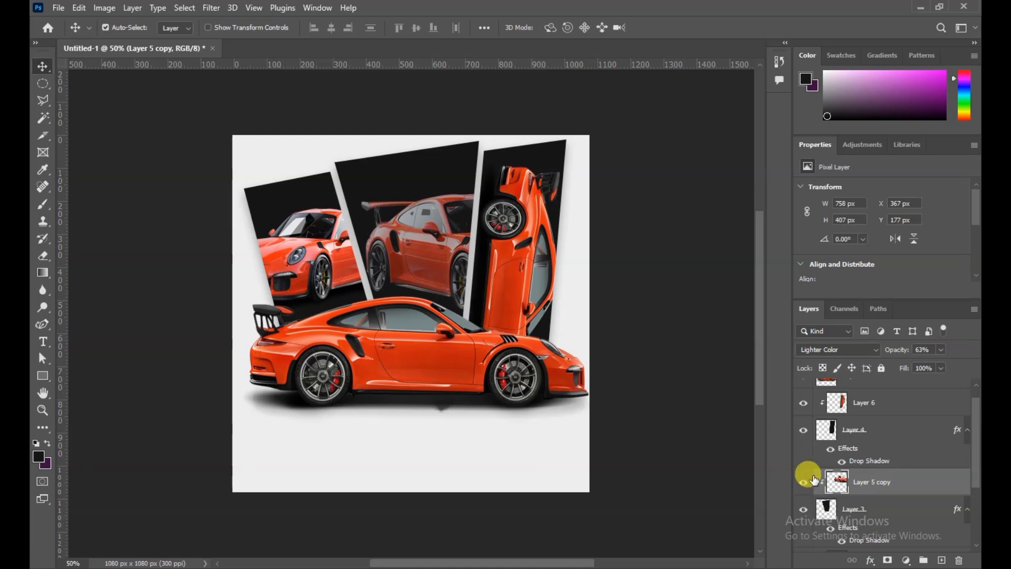
# Step: Lower the opacity of the third panel's clipped car to 64% and the first panel's clipped car to 65%
pyautogui.click(860, 403)
pyautogui.click(941, 350)
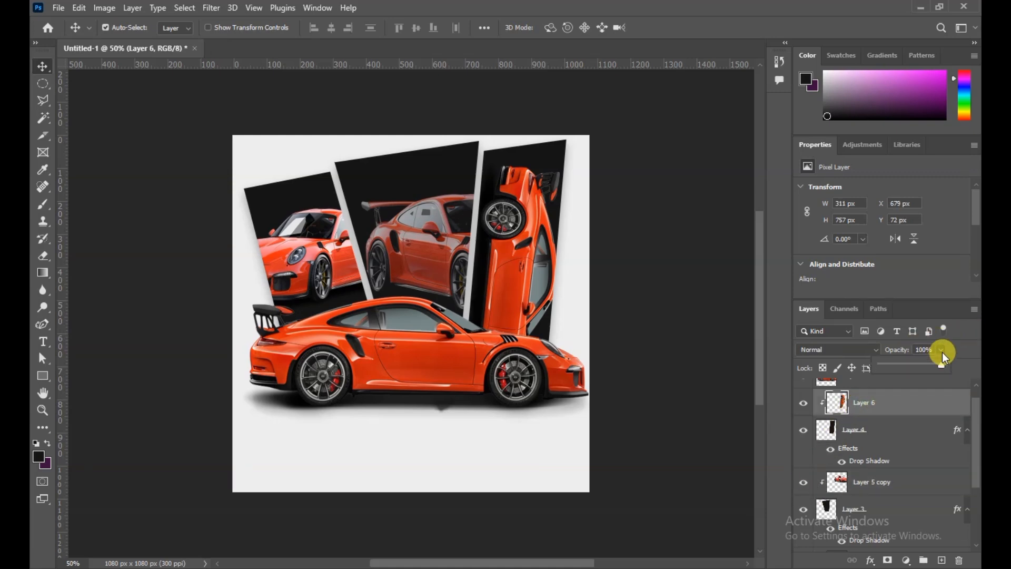
pyautogui.moveTo(923, 368); pyautogui.dragTo(922, 368)
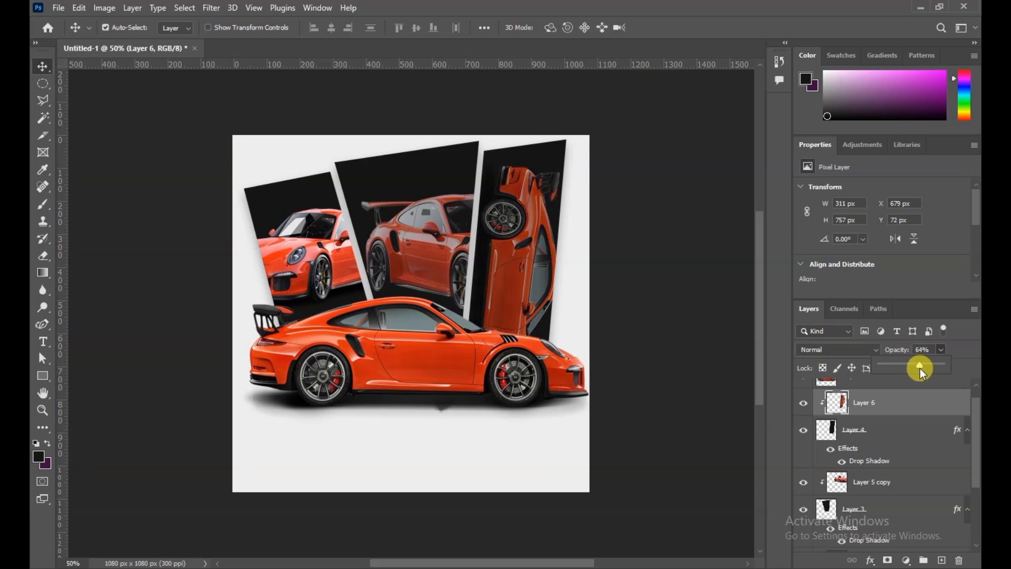
pyautogui.scroll(-1, 909, 491)
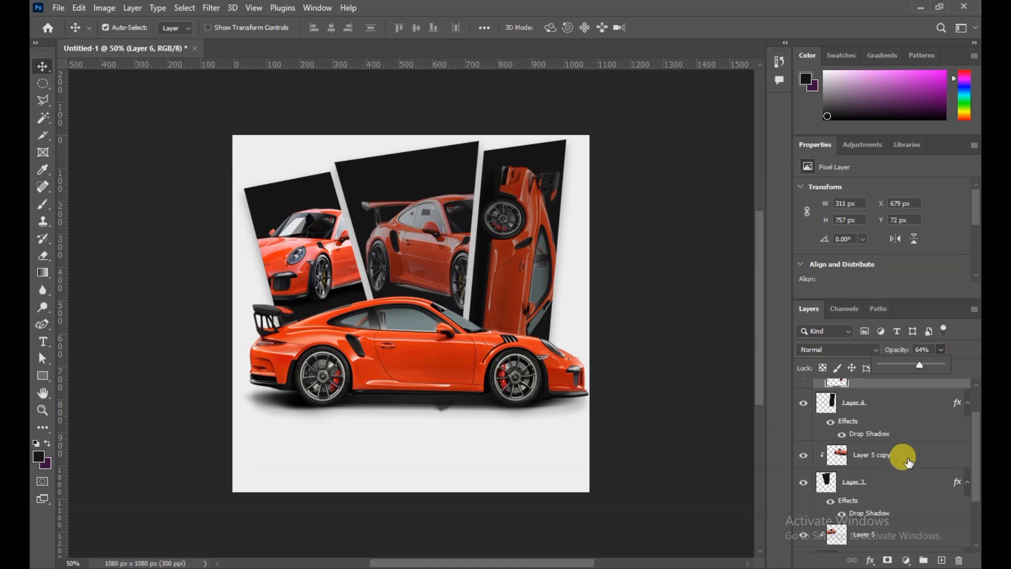
pyautogui.scroll(-1, 904, 483)
pyautogui.click(869, 503)
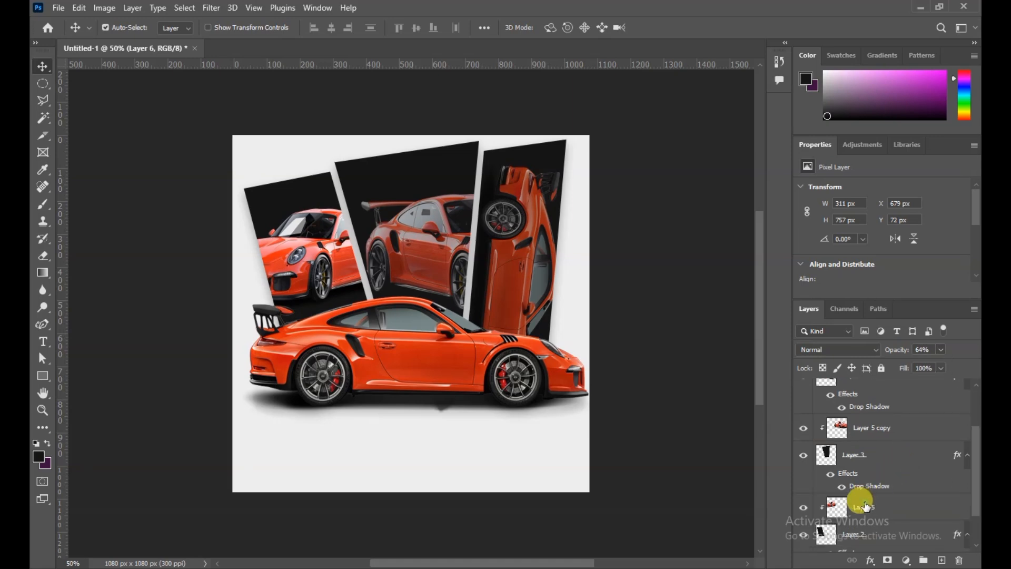
pyautogui.click(940, 350)
pyautogui.moveTo(931, 366); pyautogui.dragTo(918, 368)
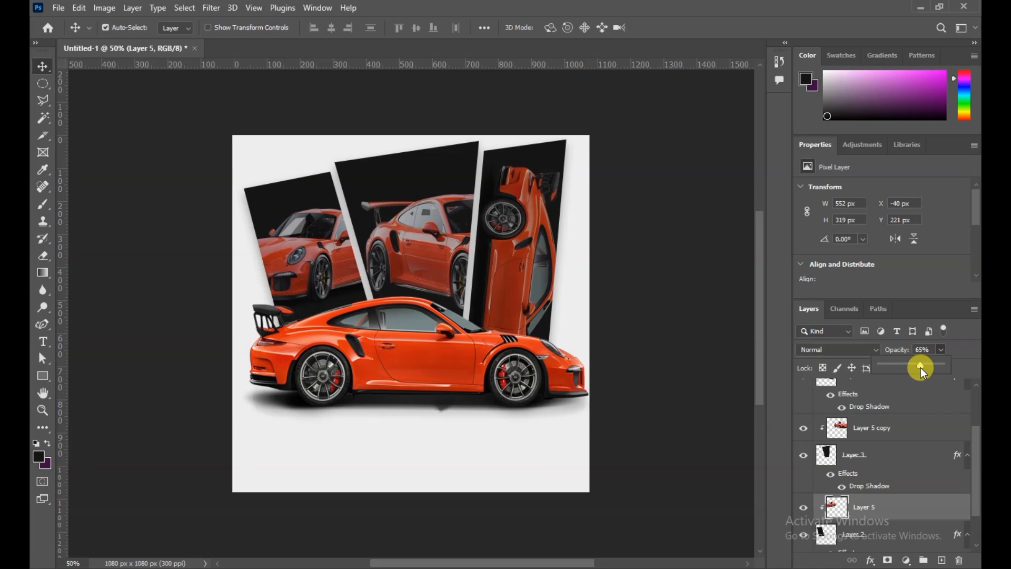
pyautogui.click(695, 389)
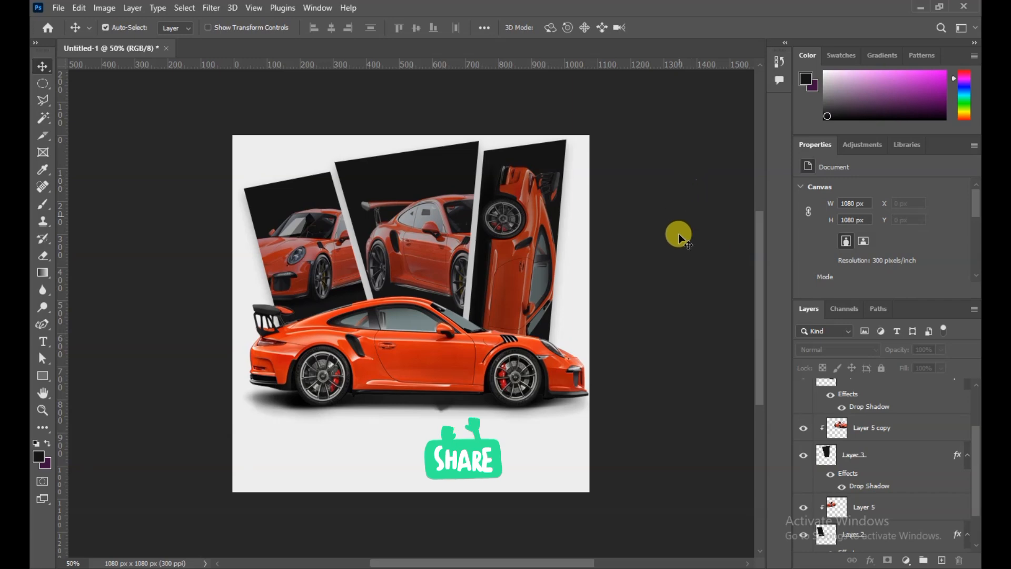
# Step: Select all car and panel layers except the background and move them down together to a Y position of about 126 px
pyautogui.scroll(3, 922, 421)
pyautogui.click(892, 395)
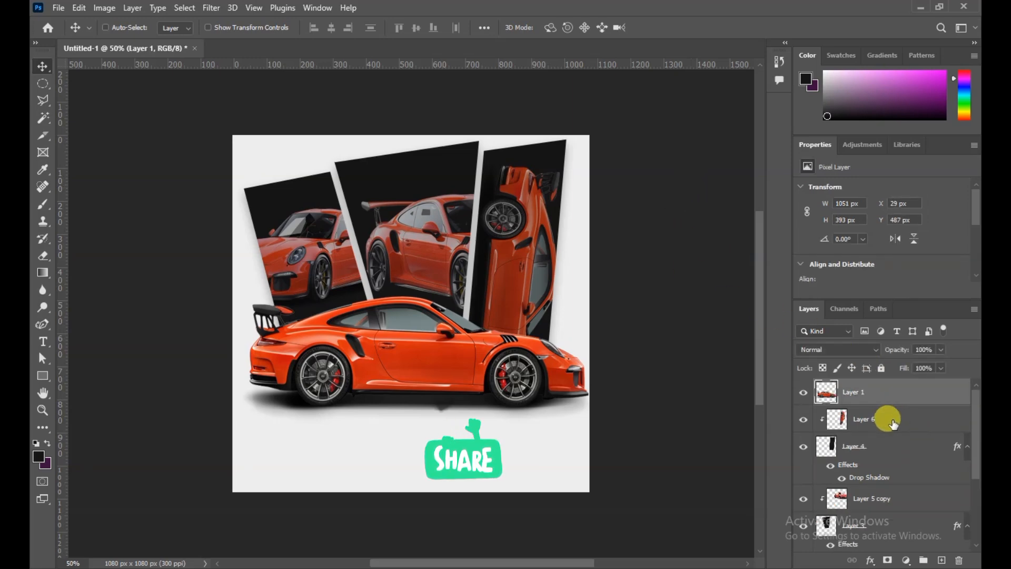
pyautogui.keyDown('ctrl'); pyautogui.click(892, 416); pyautogui.keyUp('ctrl')
pyautogui.keyDown('ctrl'); pyautogui.click(882, 447); pyautogui.keyUp('ctrl')
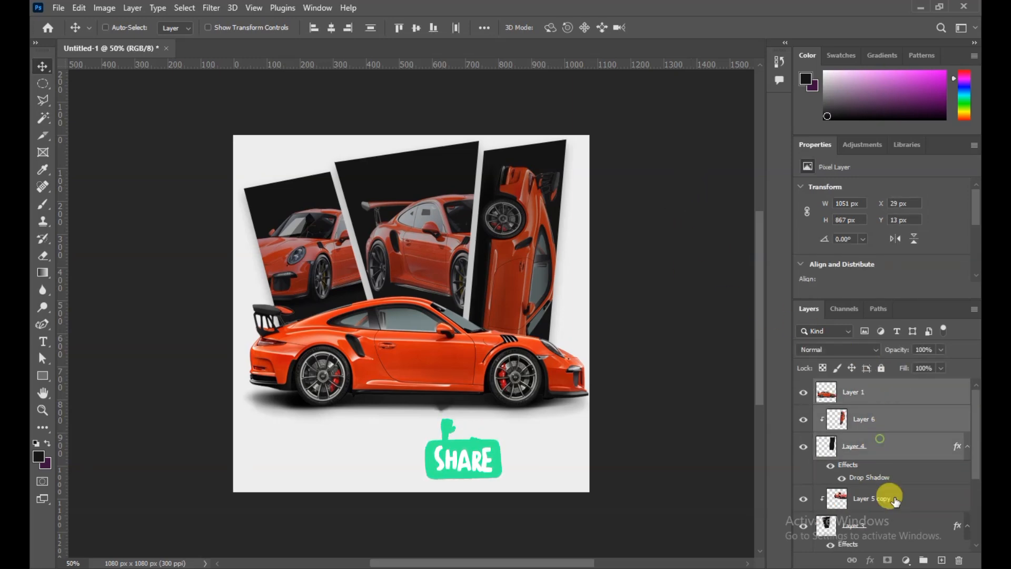
pyautogui.keyDown('ctrl'); pyautogui.click(895, 499); pyautogui.keyUp('ctrl')
pyautogui.keyDown('ctrl'); pyautogui.click(869, 529); pyautogui.keyUp('ctrl')
pyautogui.scroll(-2, 895, 506)
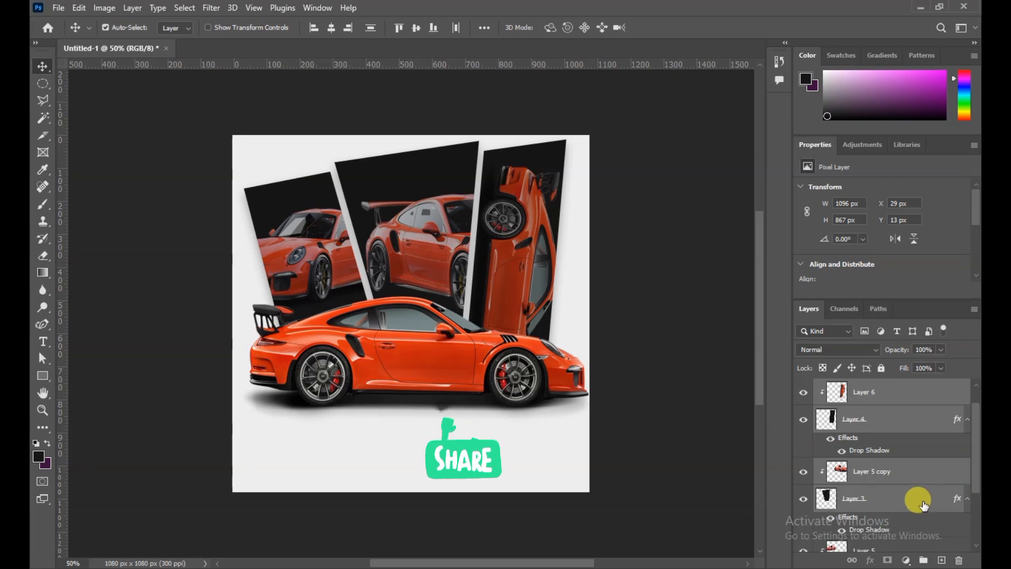
pyautogui.keyDown('ctrl'); pyautogui.click(917, 503); pyautogui.keyUp('ctrl')
pyautogui.keyDown('ctrl'); pyautogui.click(890, 524); pyautogui.keyUp('ctrl')
pyautogui.scroll(-1, 895, 510)
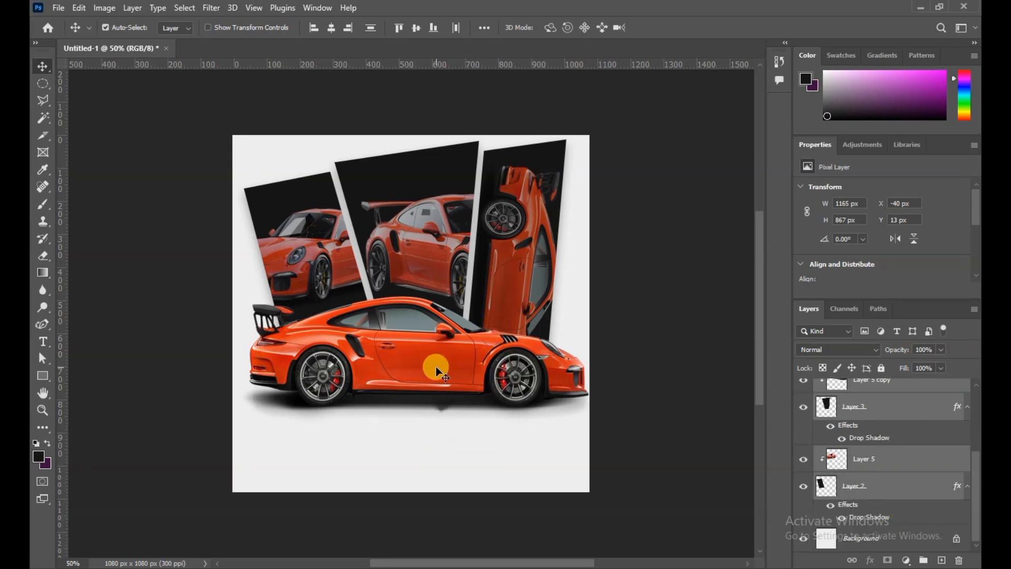
pyautogui.moveTo(436, 369); pyautogui.dragTo(434, 407)
pyautogui.press('ctrl')
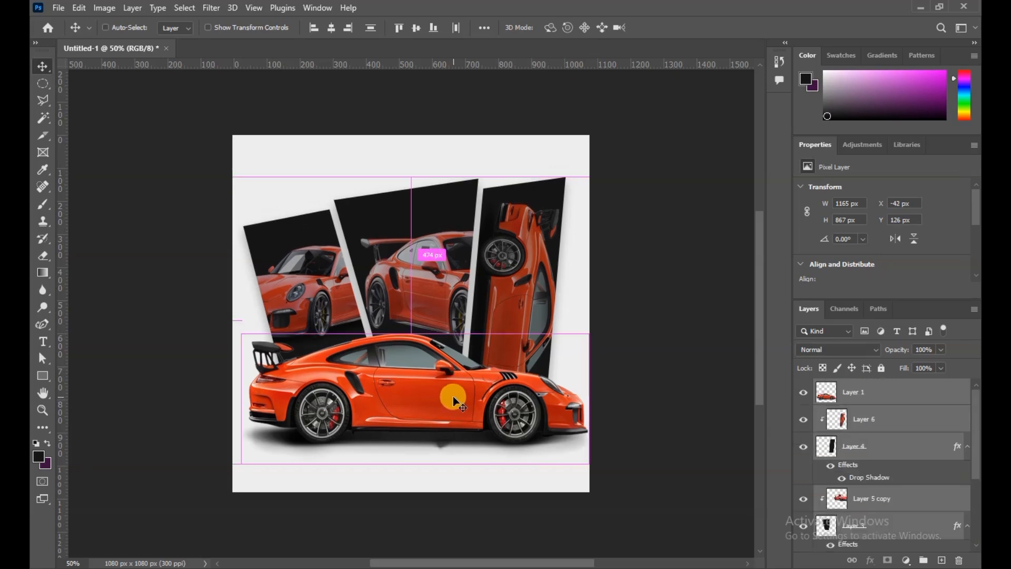
# Step: Scale the selected car and panel layers down around their centre to about 1037 × 767 px
pyautogui.hotkey('ctrl', 't')
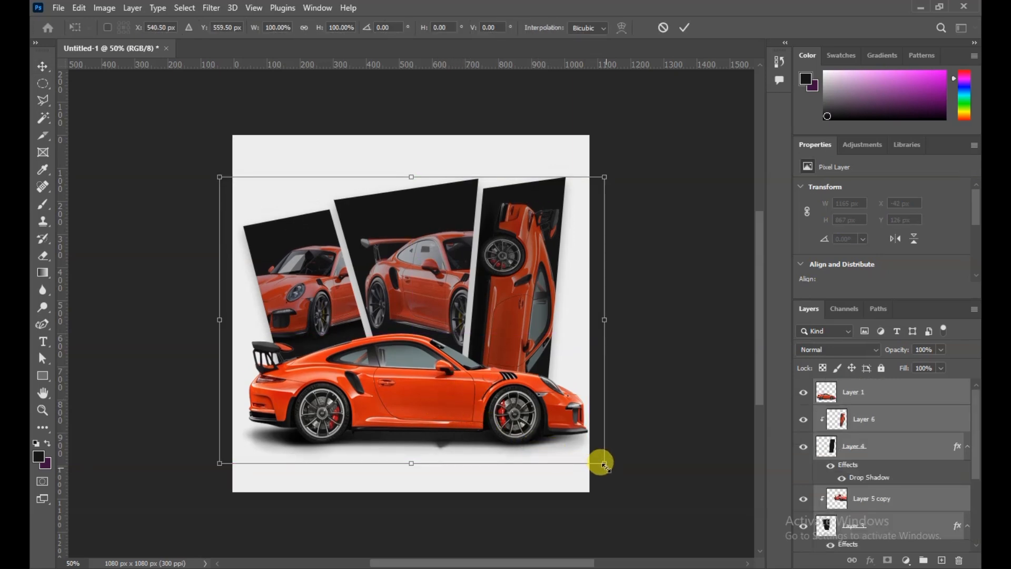
pyautogui.moveTo(604, 463); pyautogui.dragTo(583, 447)
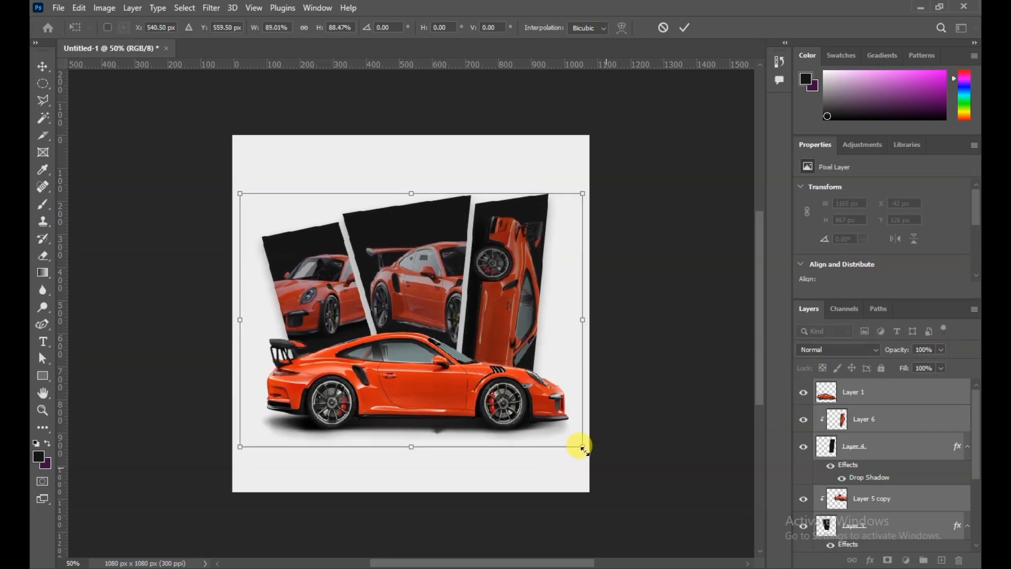
pyautogui.click(683, 28)
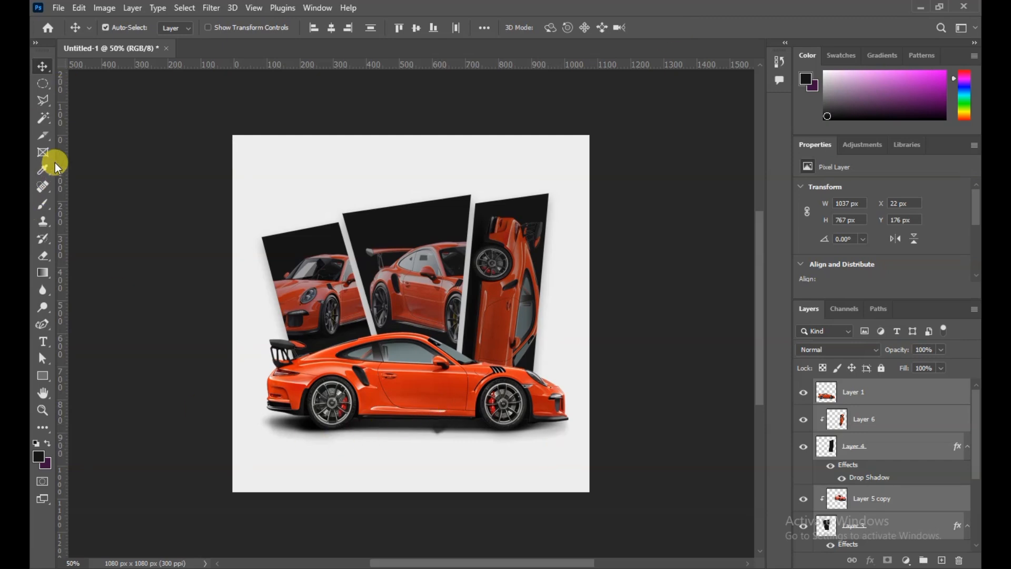
# Step: Add a text layer reading "PORSCHE" in the empty area above the three panels
pyautogui.click(42, 341)
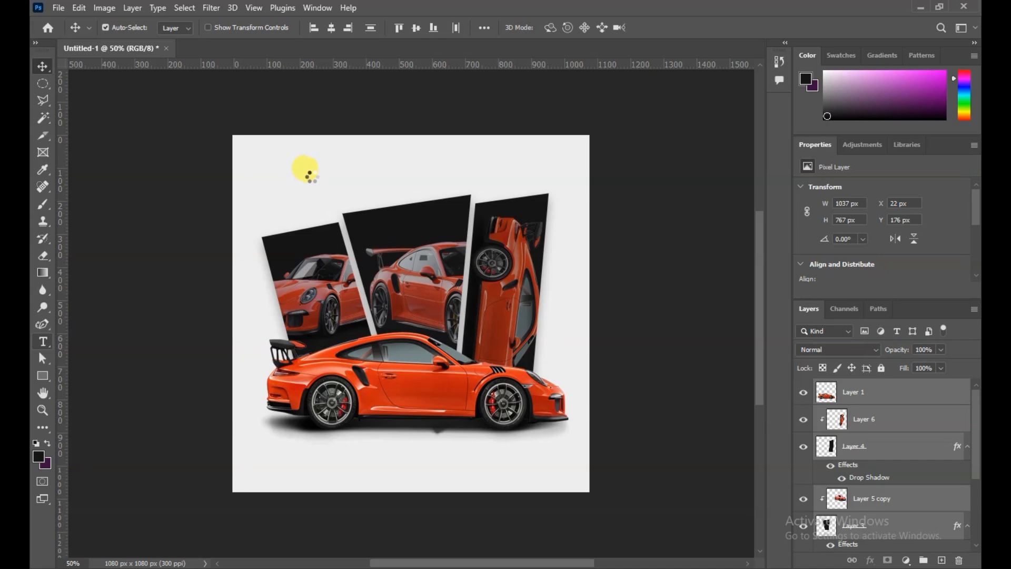
pyautogui.click(313, 177)
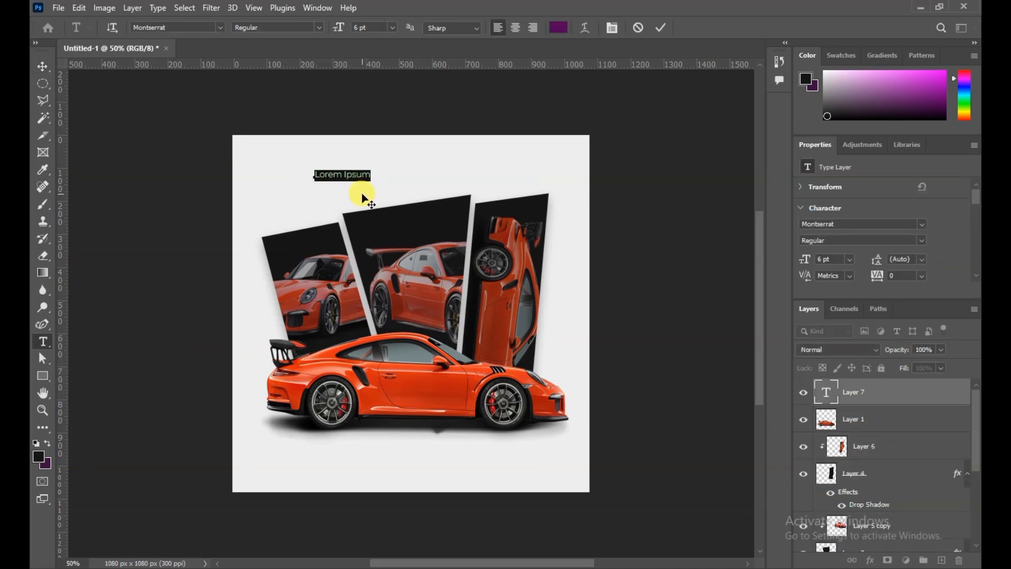
pyautogui.press('BackSpace')
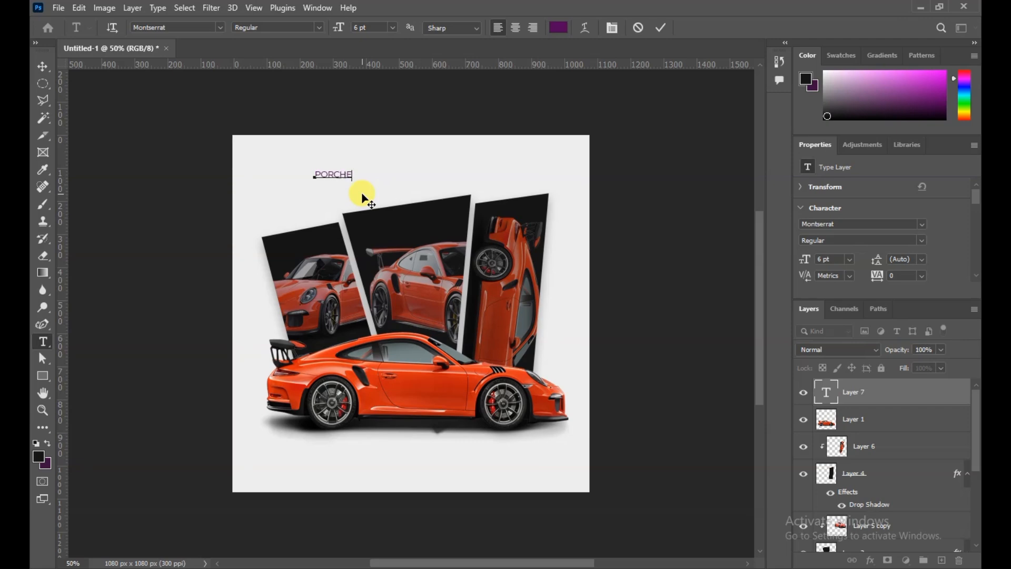
pyautogui.write('PORCHE')
pyautogui.press('BackSpace')
pyautogui.press('BackSpace')
pyautogui.write('SCH')
# Step: Set the whole PORSCHE title in the 911 Porscha Regular font at 27 pt
pyautogui.hotkey('ctrl', 'a')
pyautogui.click(180, 26)
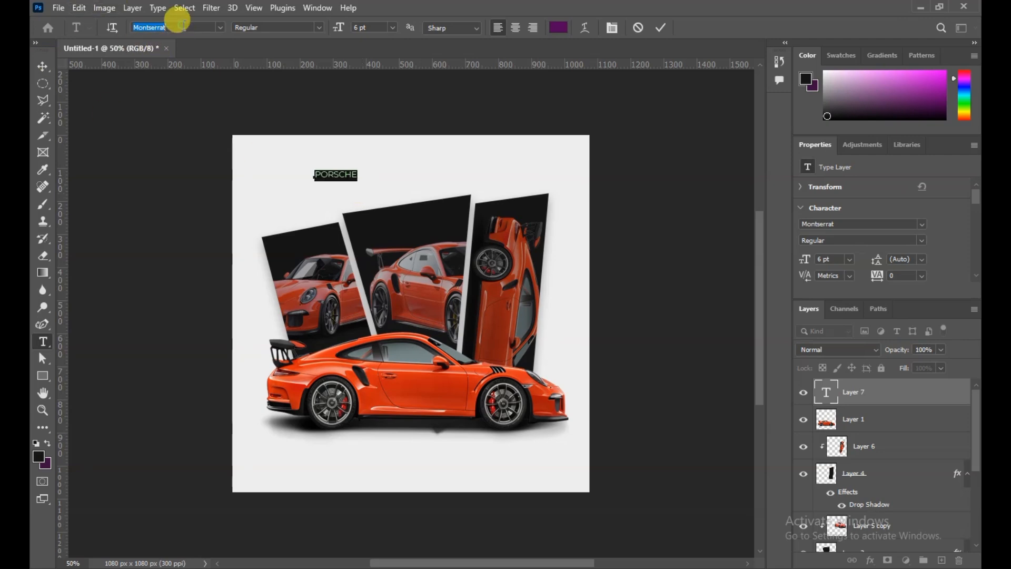
pyautogui.click(220, 28)
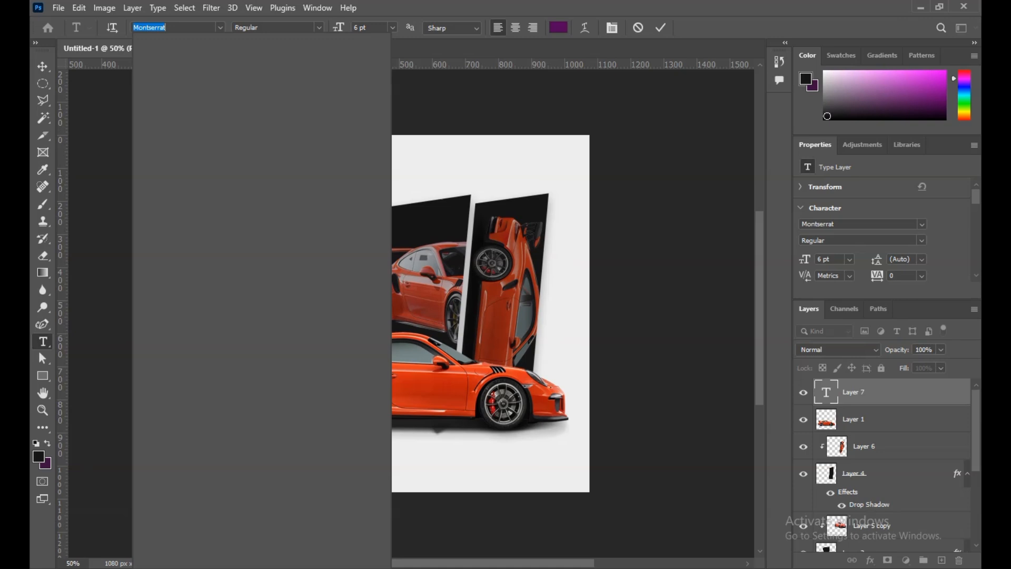
pyautogui.write('911 Porscha')
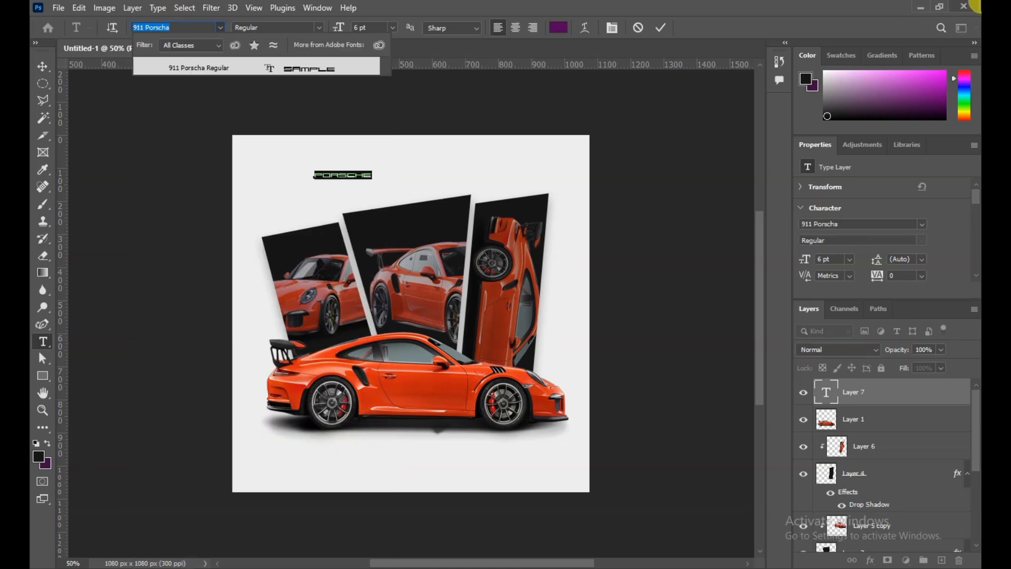
pyautogui.click(330, 68)
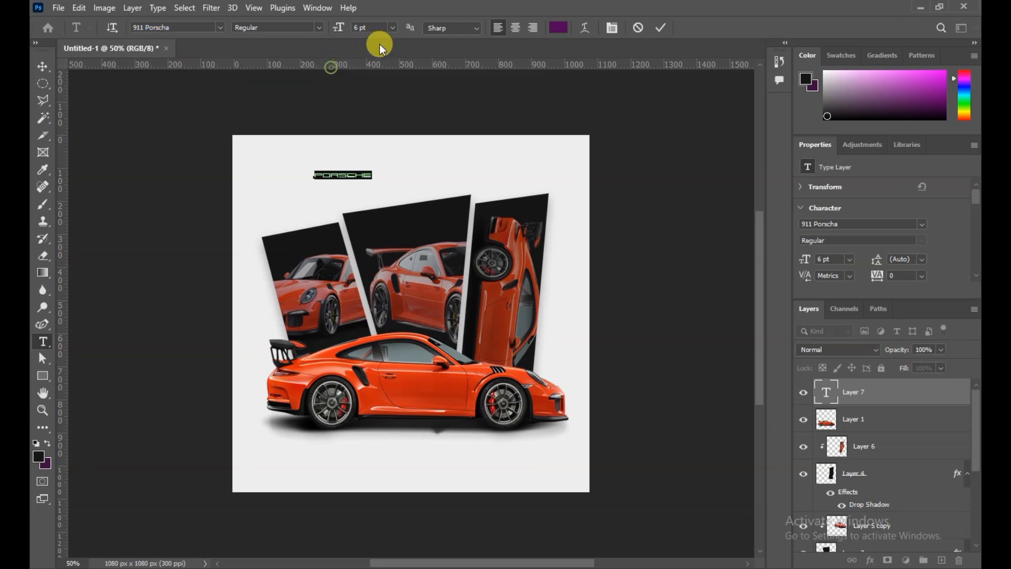
pyautogui.click(393, 28)
pyautogui.click(384, 193)
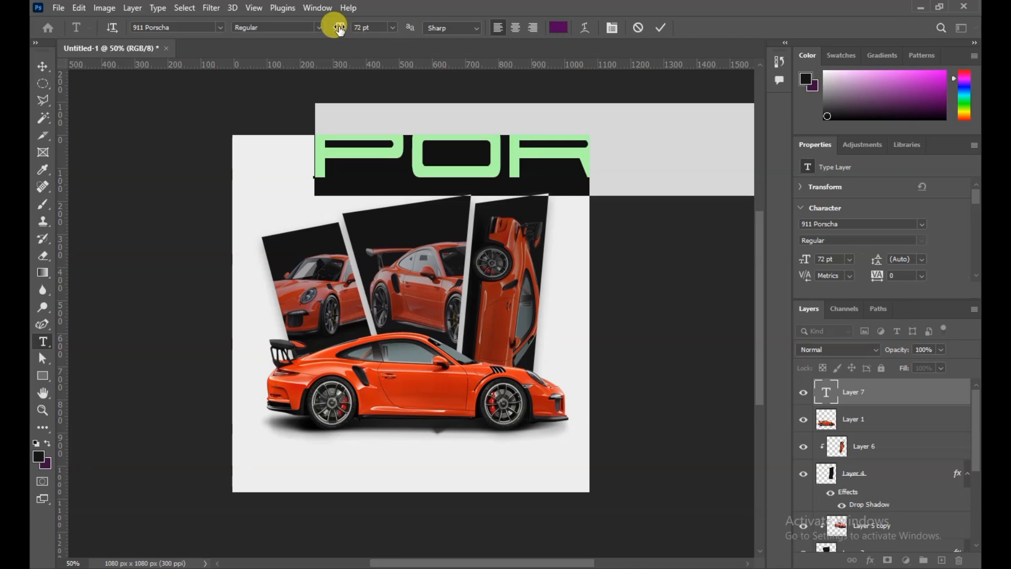
pyautogui.moveTo(337, 27); pyautogui.dragTo(303, 23)
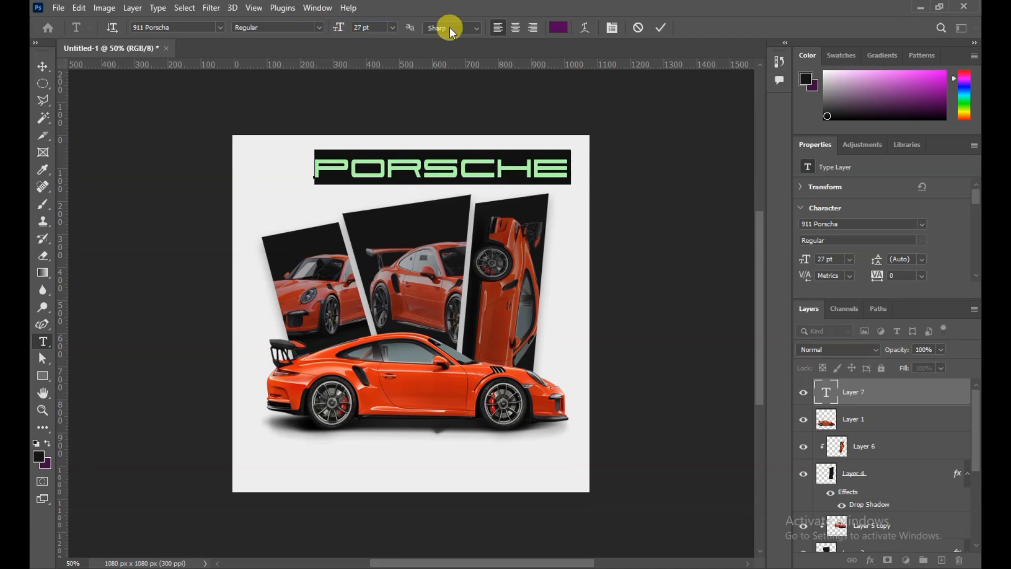
# Step: Recolour the PORSCHE title black, commit the text, and move it left so it sits roughly centred above the panels
pyautogui.click(558, 27)
pyautogui.click(654, 322)
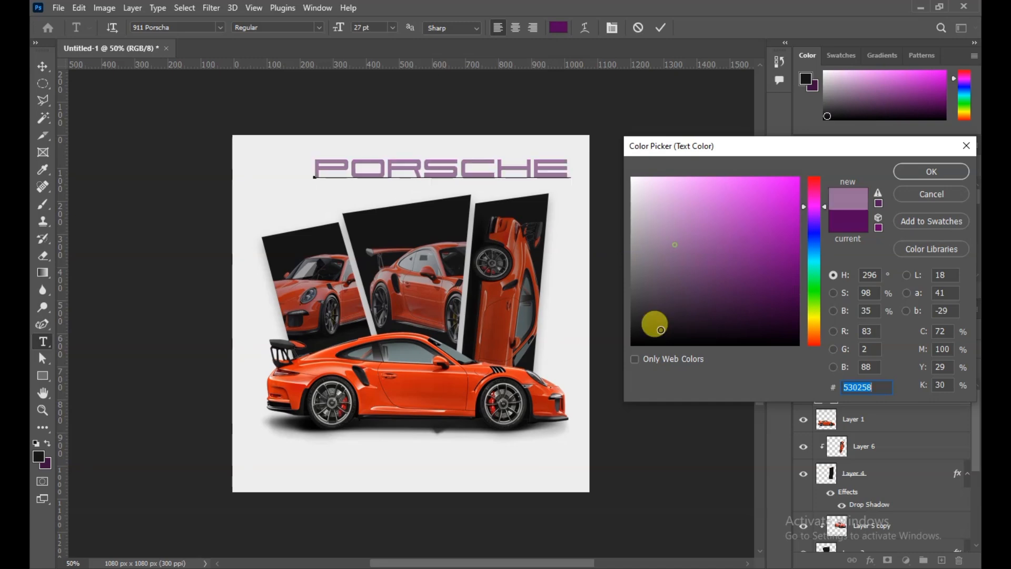
pyautogui.click(628, 350)
pyautogui.click(932, 173)
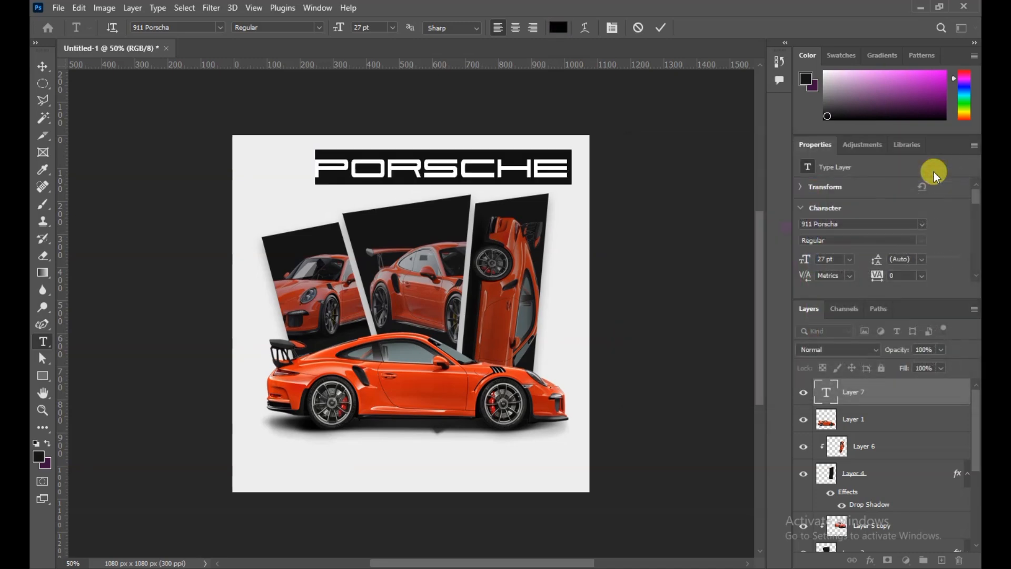
pyautogui.click(662, 27)
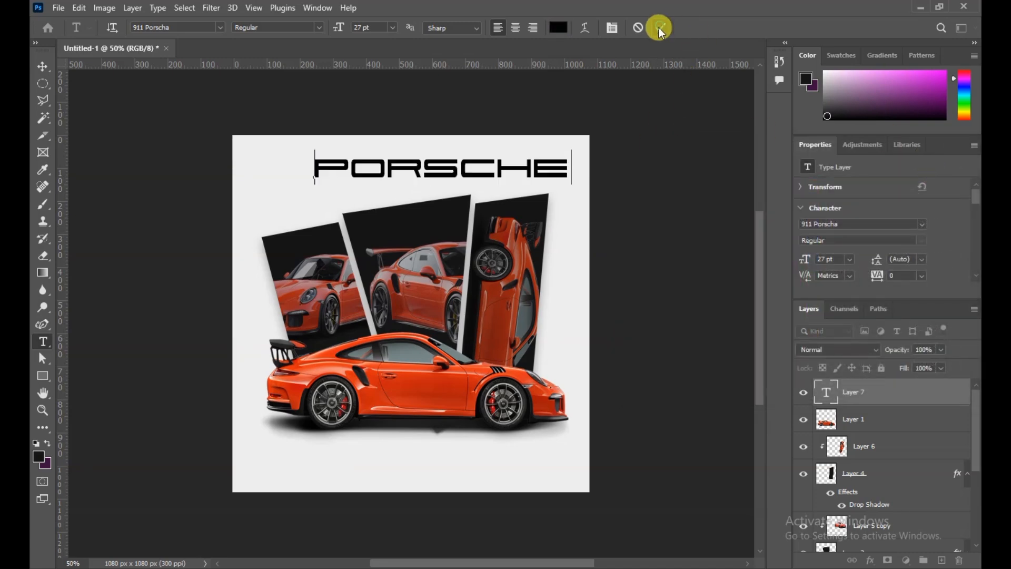
pyautogui.press('v')
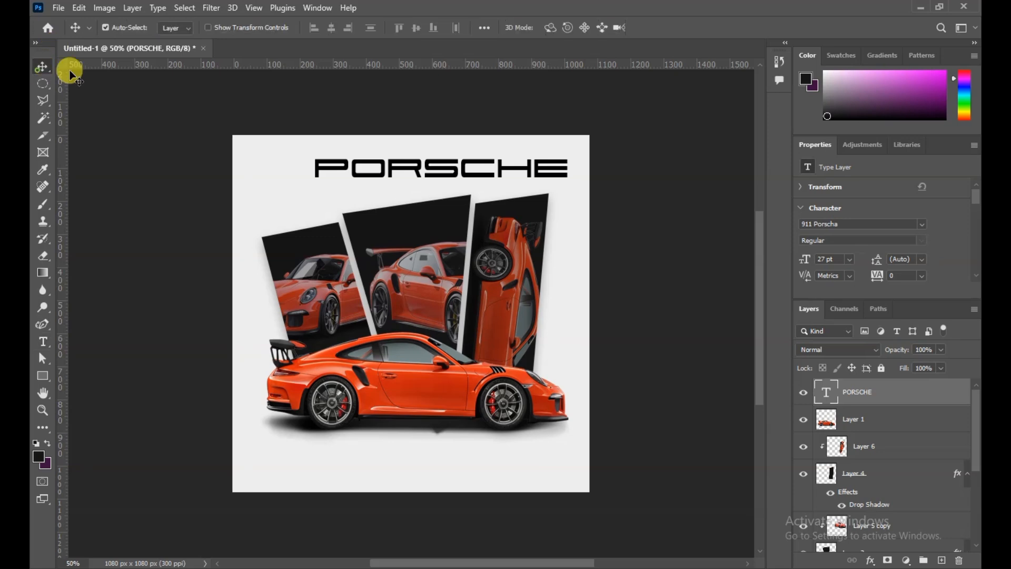
pyautogui.moveTo(396, 171); pyautogui.dragTo(374, 170)
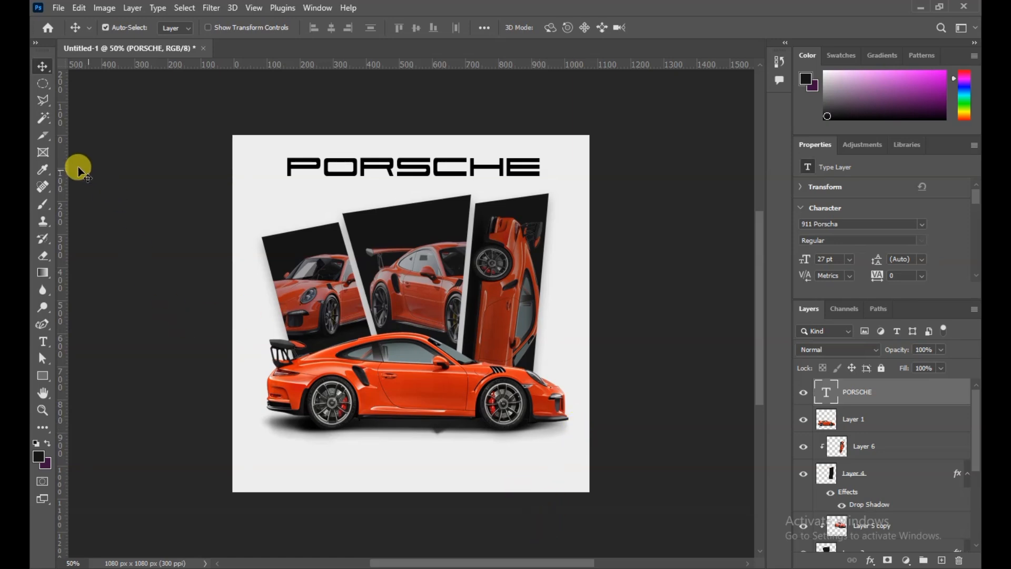
# Step: Add a second text layer reading "EXPERIENCE THE THRILL" just below the orange car
pyautogui.click(40, 343)
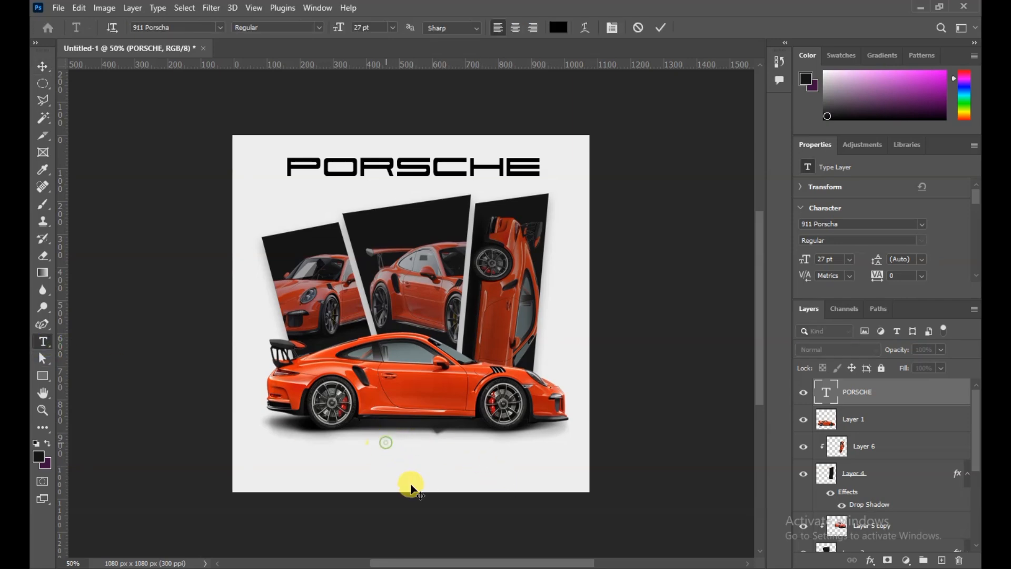
pyautogui.click(403, 428)
pyautogui.write('EX')
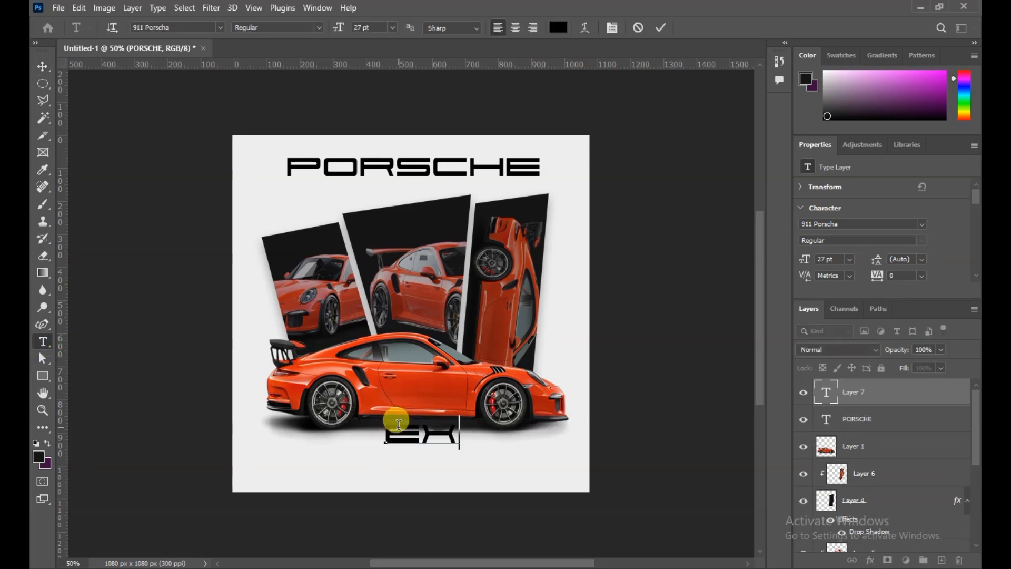
pyautogui.write('TERIE')
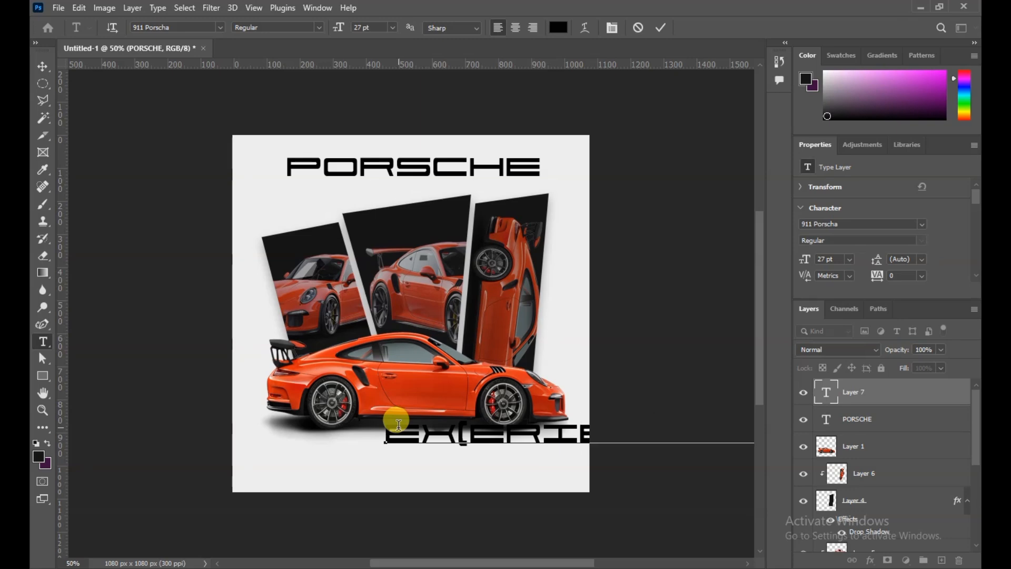
# Step: Set the whole tagline below the car in Gotham Black Regular at 7 pt
pyautogui.doubleClick(400, 429)
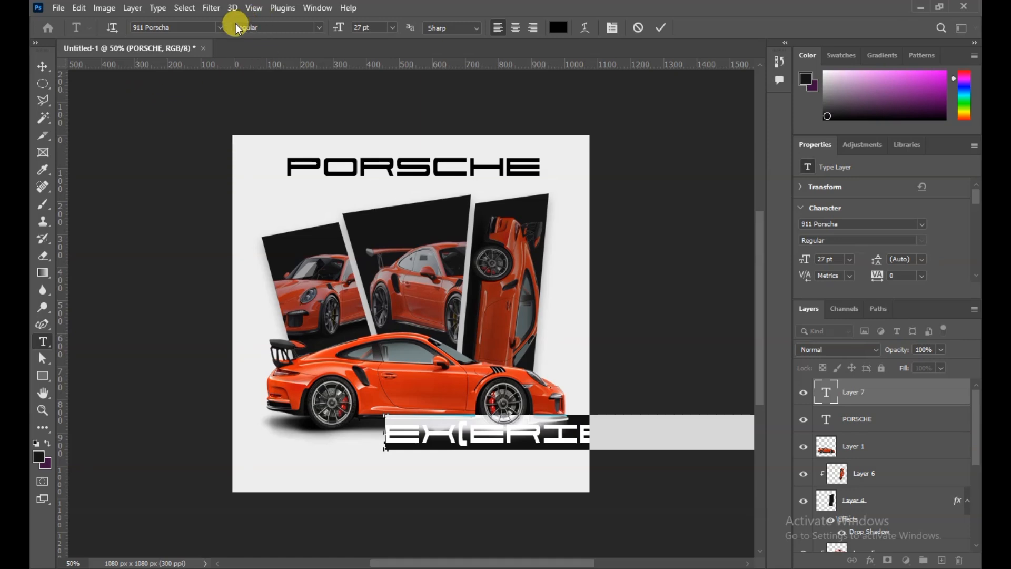
pyautogui.click(220, 27)
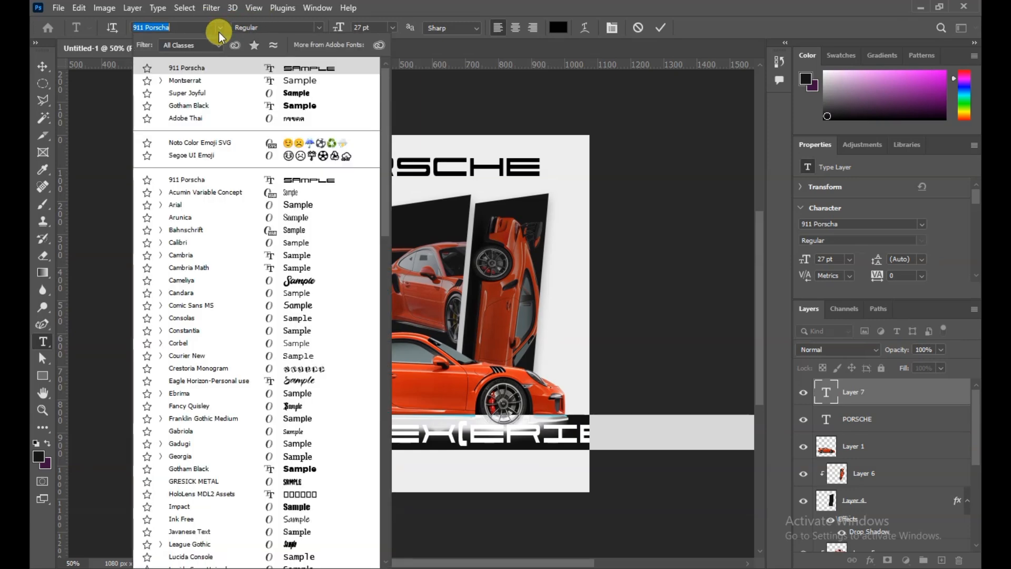
pyautogui.click(247, 109)
pyautogui.click(319, 27)
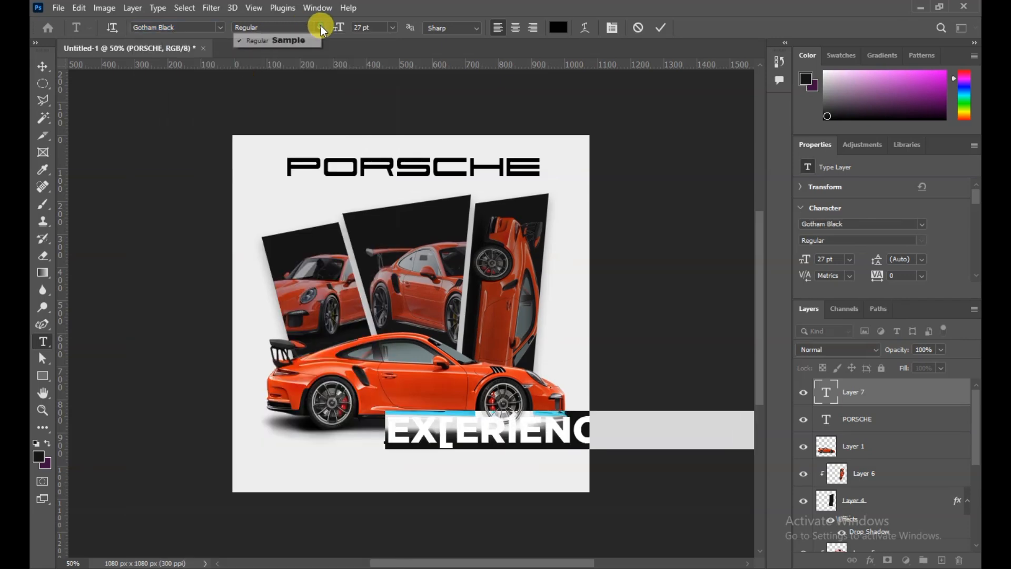
pyautogui.click(347, 30)
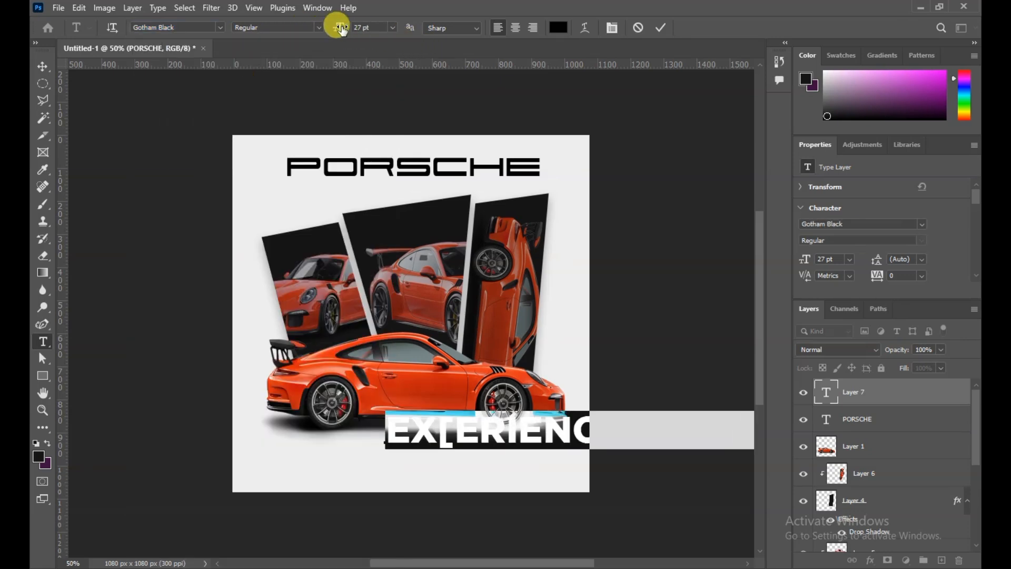
pyautogui.moveTo(336, 25); pyautogui.dragTo(322, 27)
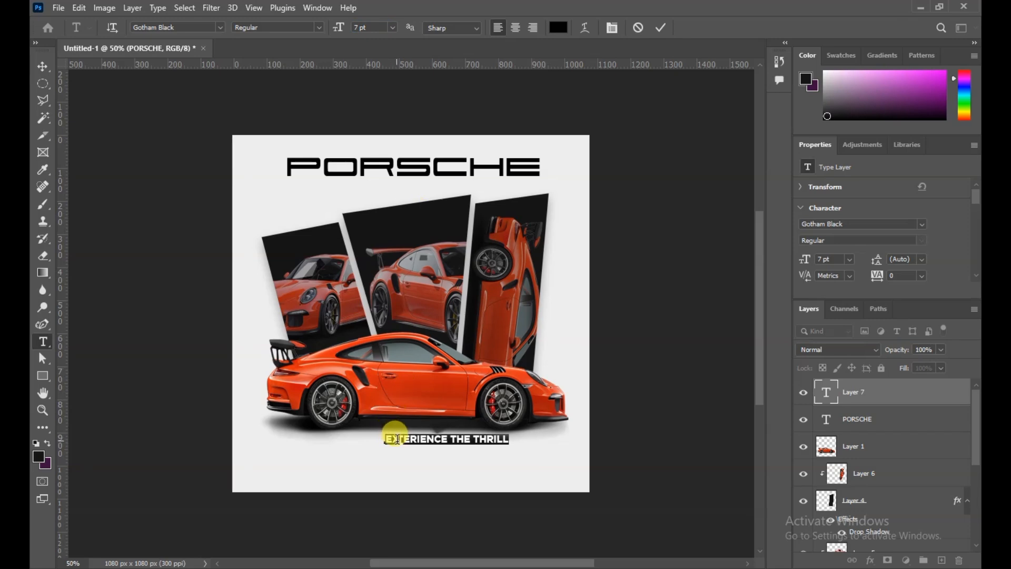
# Step: Correct the mistyped letter in the tagline so it reads "EXPERIENCE THE THRILL", and move it left to centre it under the car
pyautogui.click(403, 437)
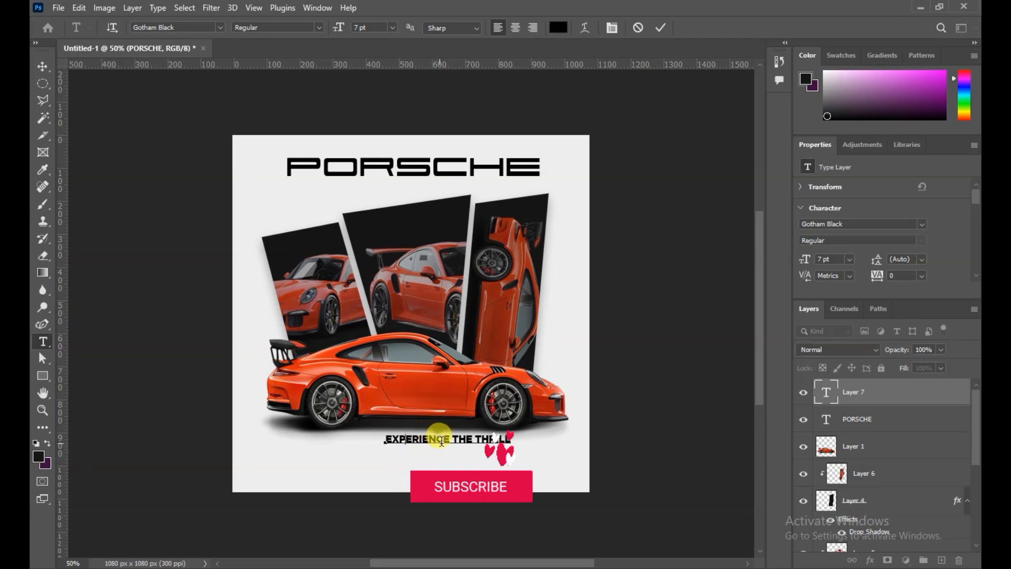
pyautogui.moveTo(470, 455); pyautogui.dragTo(465, 460)
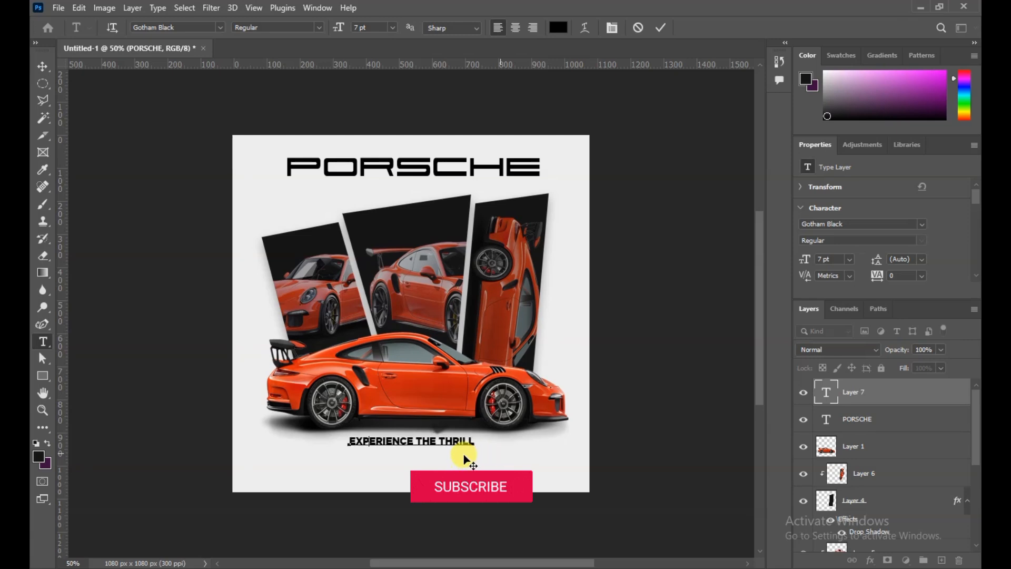
# Step: Try to recolour the tagline with an orange-red sampled from the car body
pyautogui.click(559, 27)
pyautogui.click(443, 390)
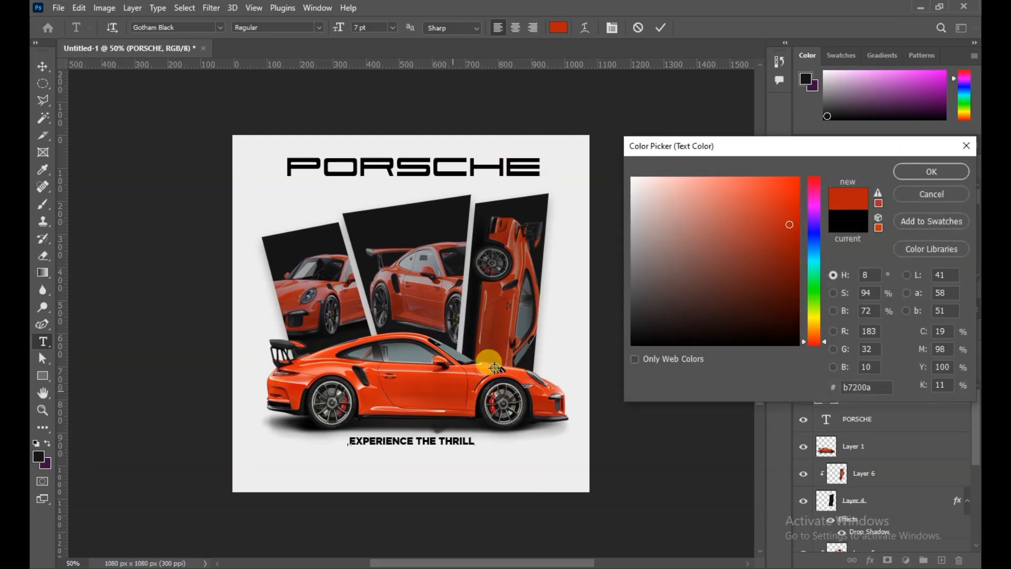
pyautogui.click(926, 174)
# Step: Select the entire tagline, recolour it orange-red (b9240b) sampled from the car body, and commit the text
pyautogui.tripleClick(401, 441)
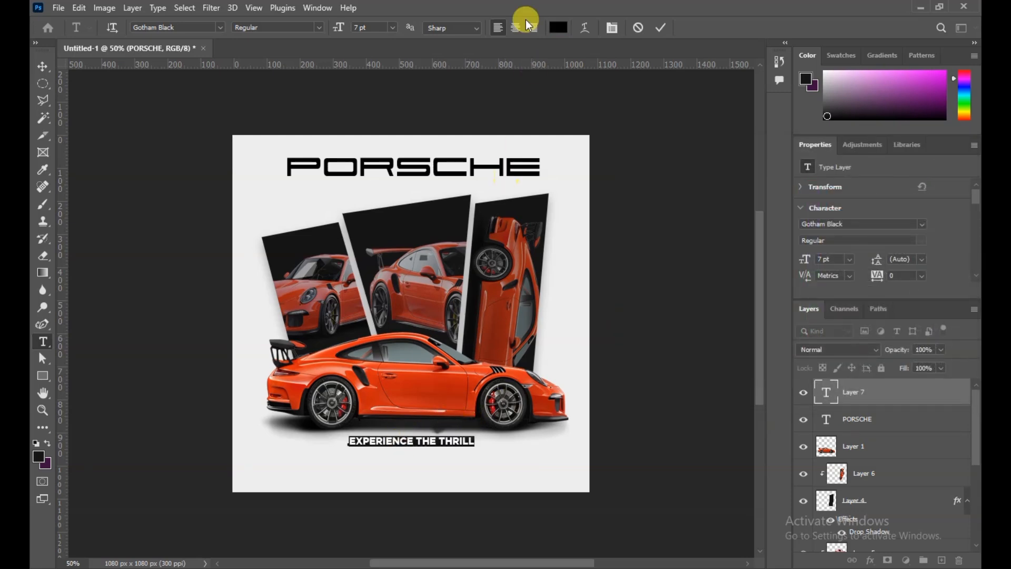
pyautogui.click(558, 27)
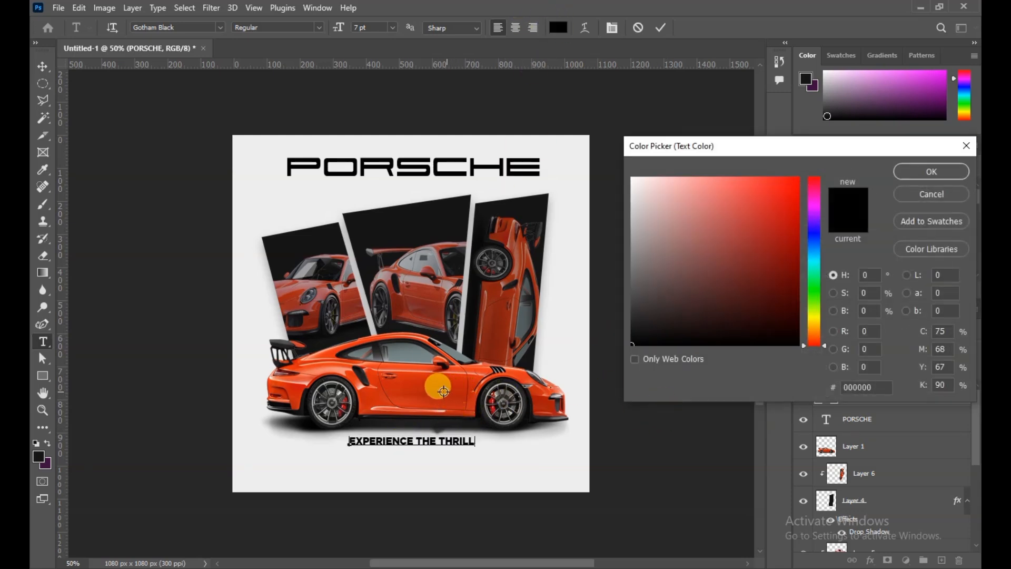
pyautogui.click(423, 390)
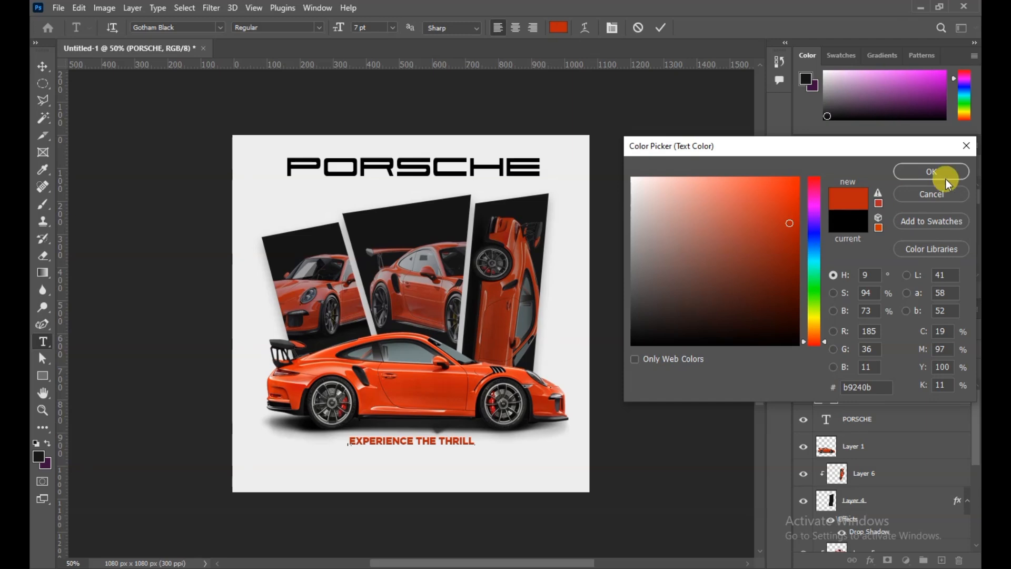
pyautogui.click(932, 172)
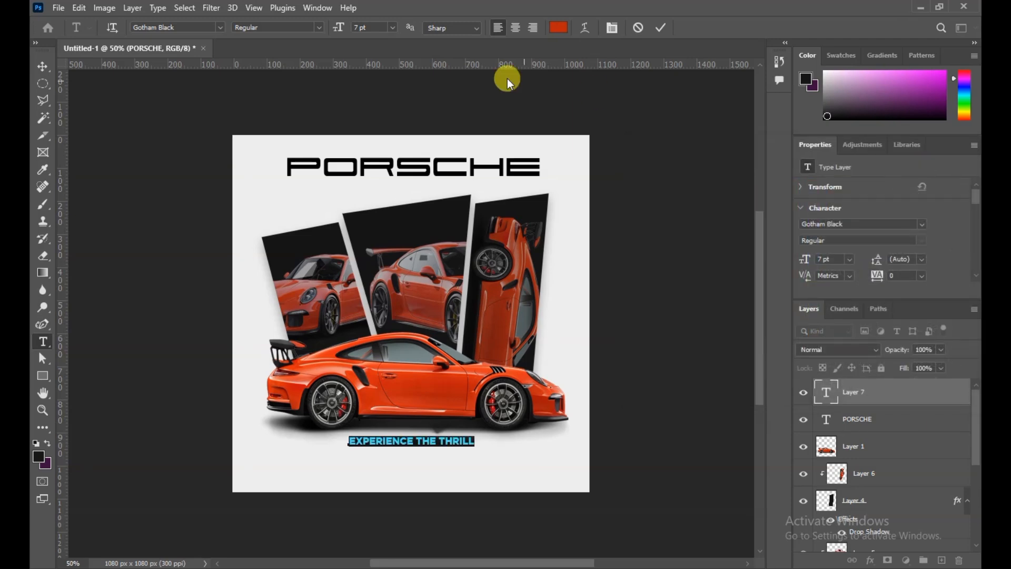
pyautogui.click(660, 27)
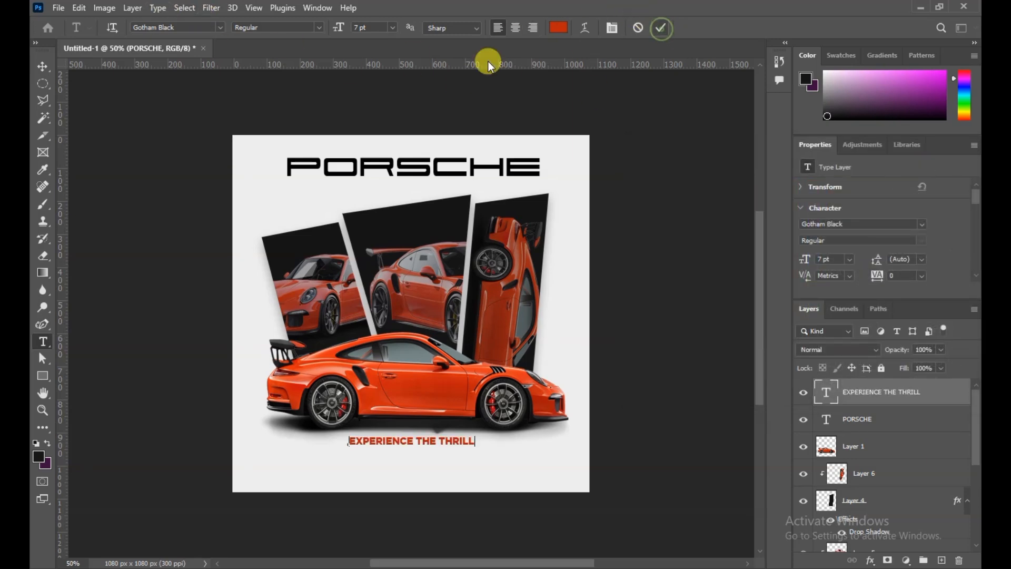
# Step: Nudge the tagline slightly left with the Move tool to fine-tune its centring below the car
pyautogui.click(42, 73)
pyautogui.press('Left')
pyautogui.press('Left')
pyautogui.press('Left')
pyautogui.press('Left')
pyautogui.press('Left')
pyautogui.press('Left')
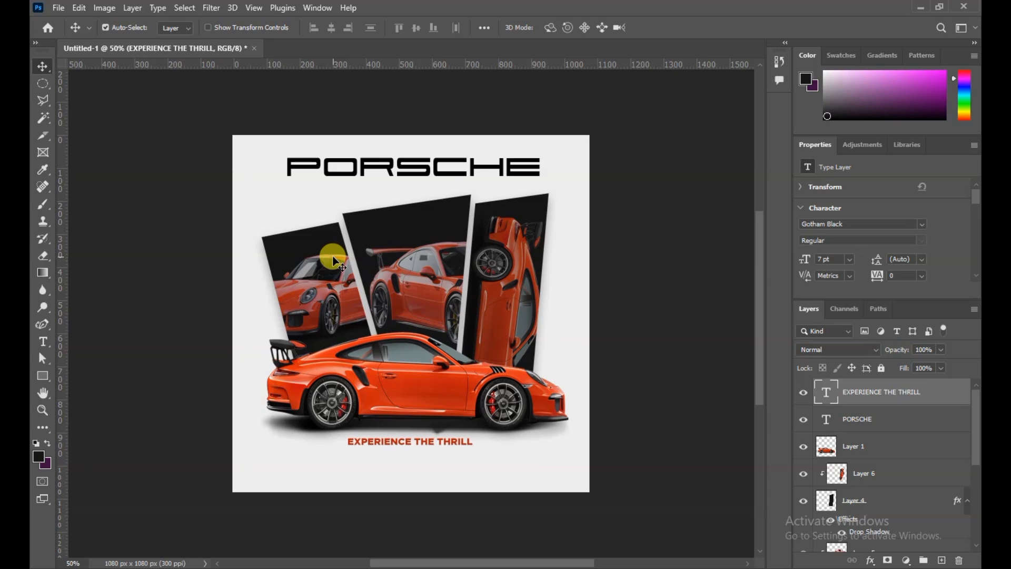
pyautogui.press('Left')
pyautogui.press('Left')
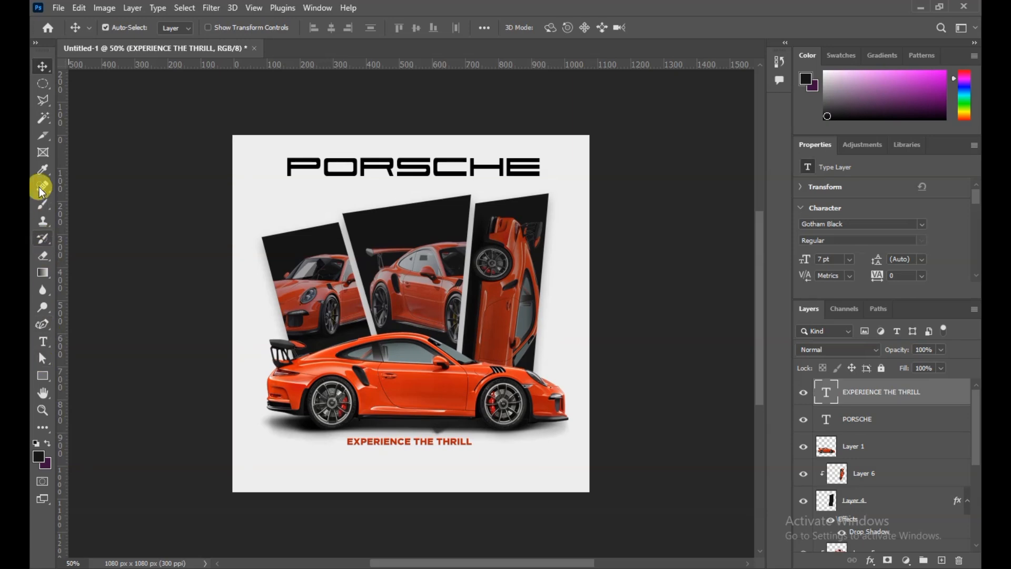
# Step: Draw a horizontal line about 804 px long with a 1 px weight just below the tagline, using the Line tool
pyautogui.click(45, 373)
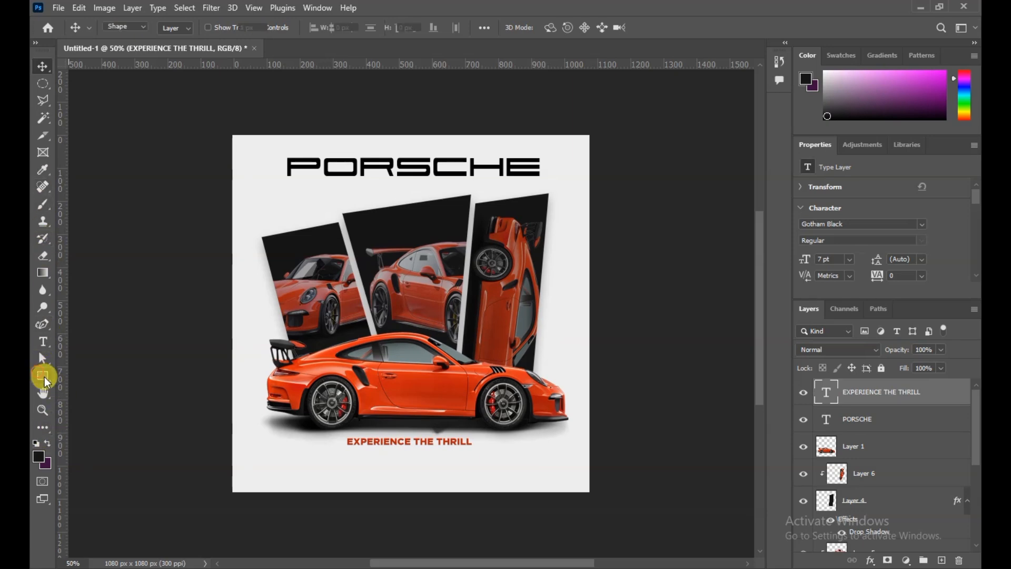
pyautogui.moveTo(47, 378); pyautogui.dragTo(87, 426)
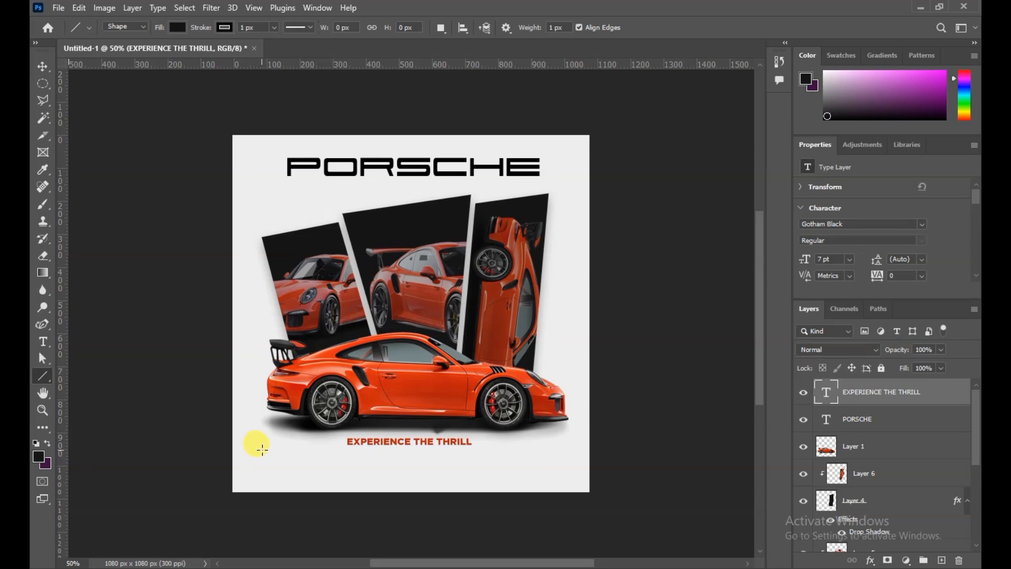
pyautogui.moveTo(277, 448); pyautogui.dragTo(543, 468)
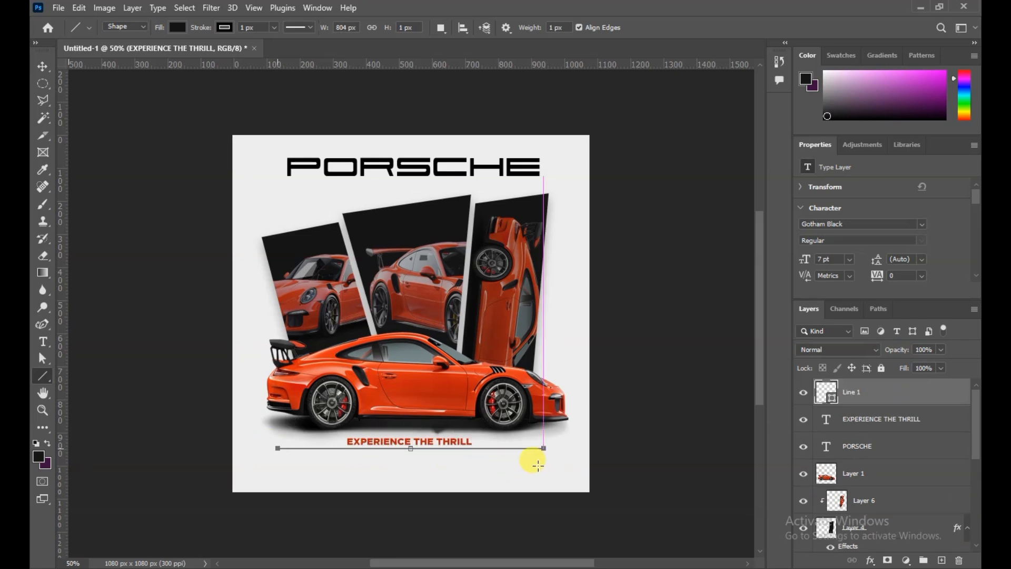
# Step: Nudge the divider line slightly right and down with the Move tool to fine-tune its position below the tagline
pyautogui.click(44, 67)
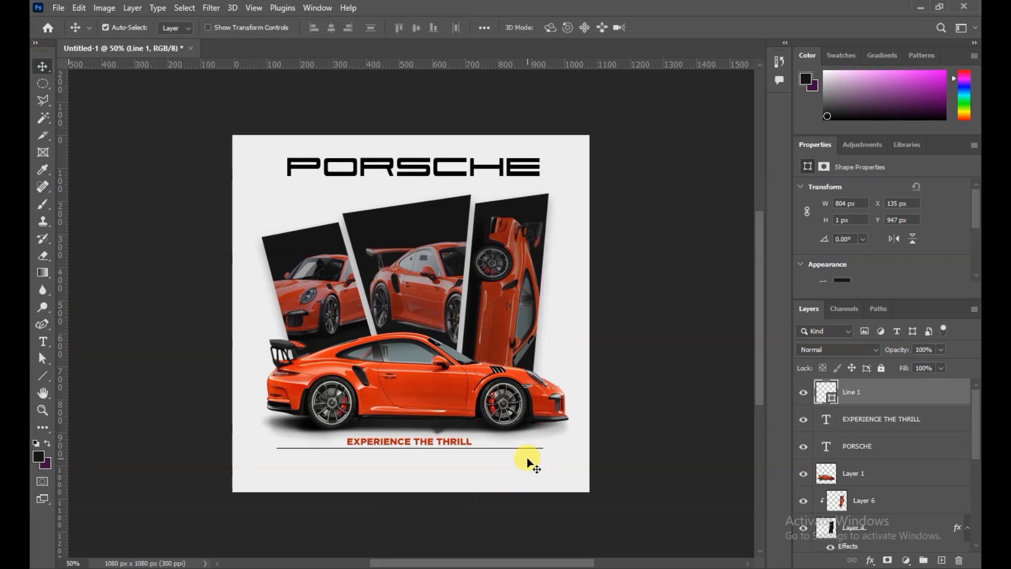
pyautogui.press('Right')
pyautogui.press('Right')
pyautogui.press('Right')
pyautogui.press('Right')
pyautogui.press('Right')
pyautogui.press('Right')
pyautogui.press('Down')
pyautogui.press('Down')
pyautogui.press('Down')
pyautogui.press('Down')
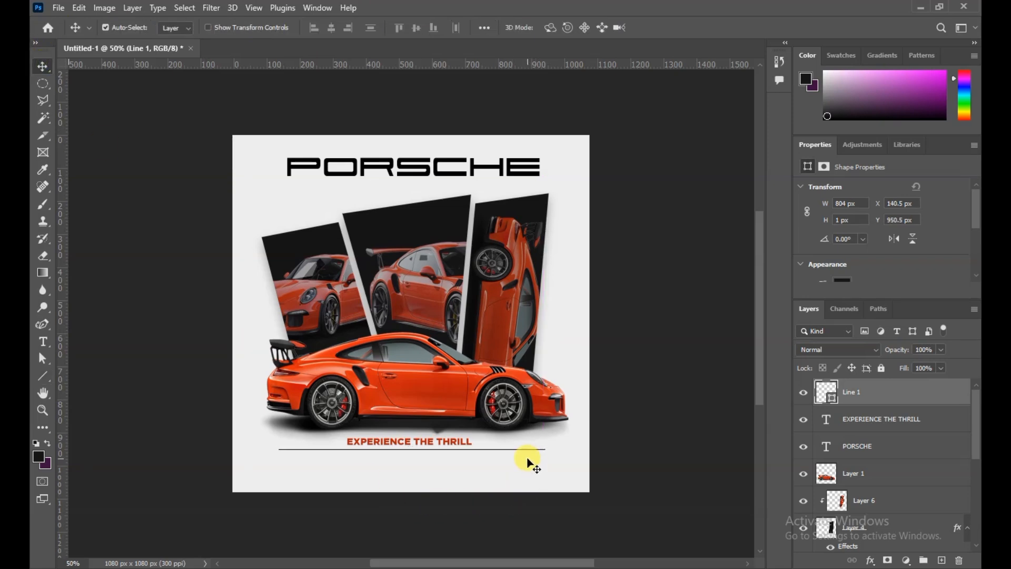
pyautogui.press('Up')
pyautogui.press('Up')
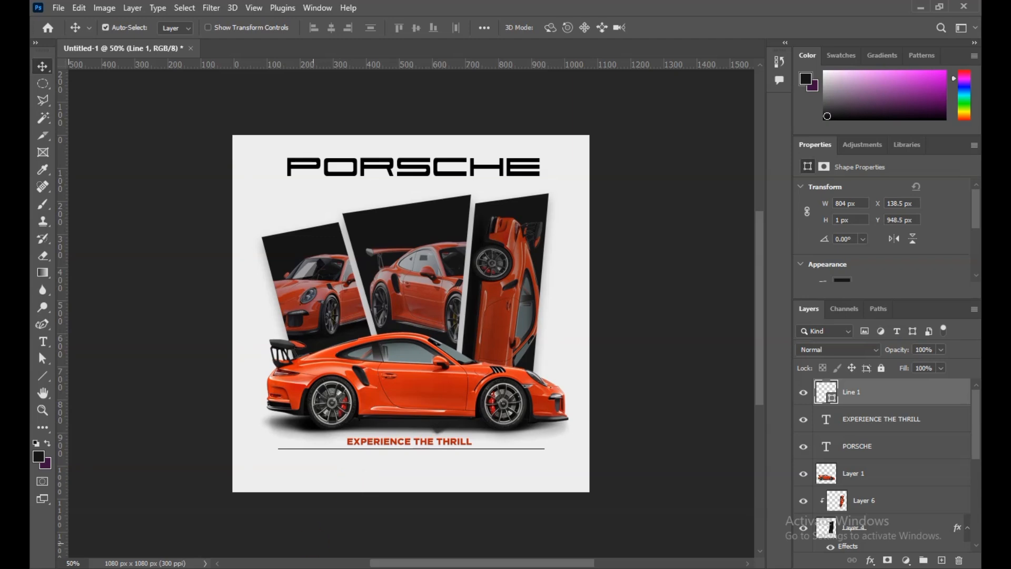
# Step: Add the text "FEEL THE ROAR OF GERMEN ENGINEERING ON THE TRACK" just below the divider line and select all of it
pyautogui.click(43, 342)
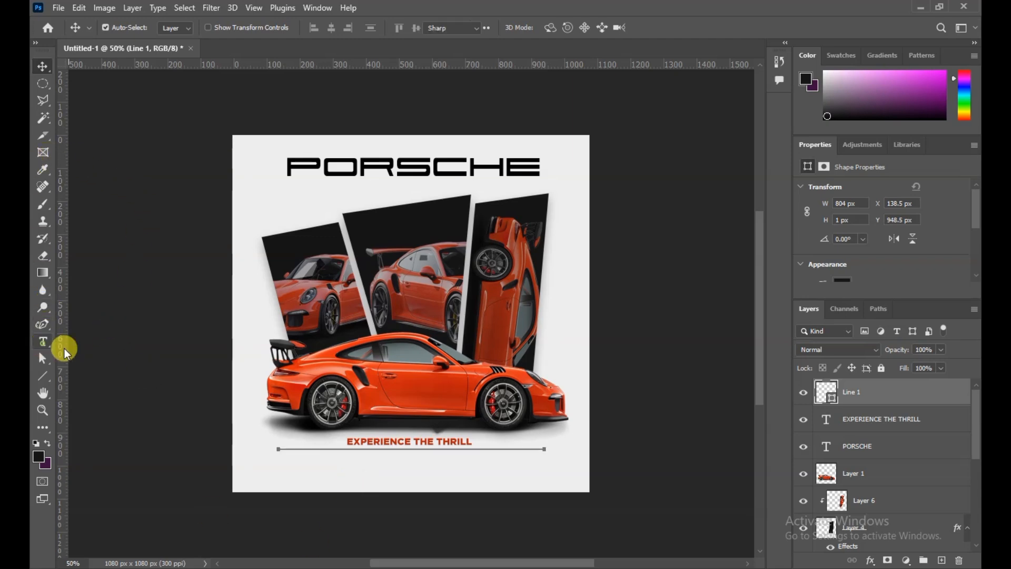
pyautogui.hotkey('ctrl', '+')
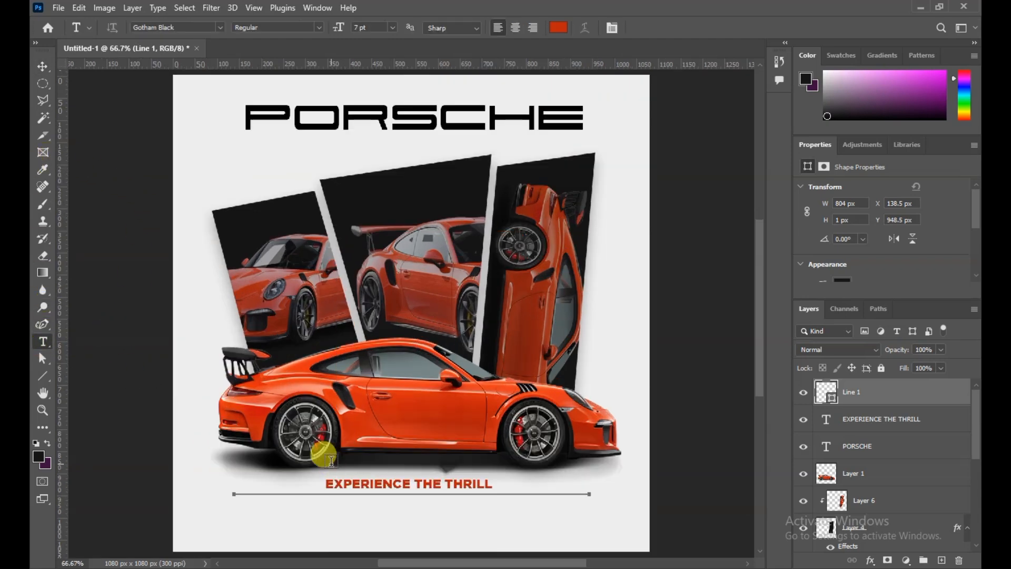
pyautogui.scroll(-2, 290, 521)
pyautogui.click(282, 474)
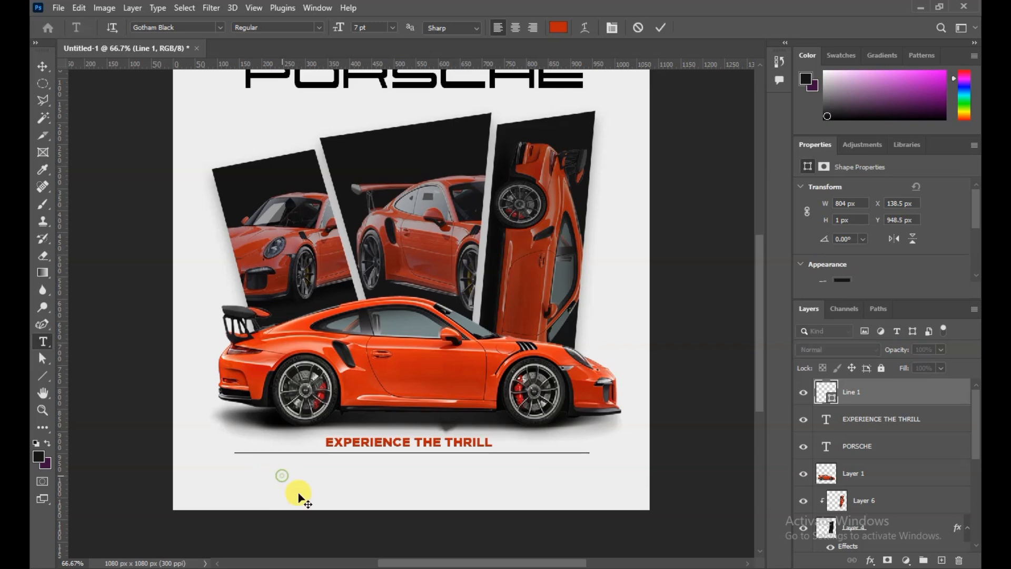
pyautogui.write('E')
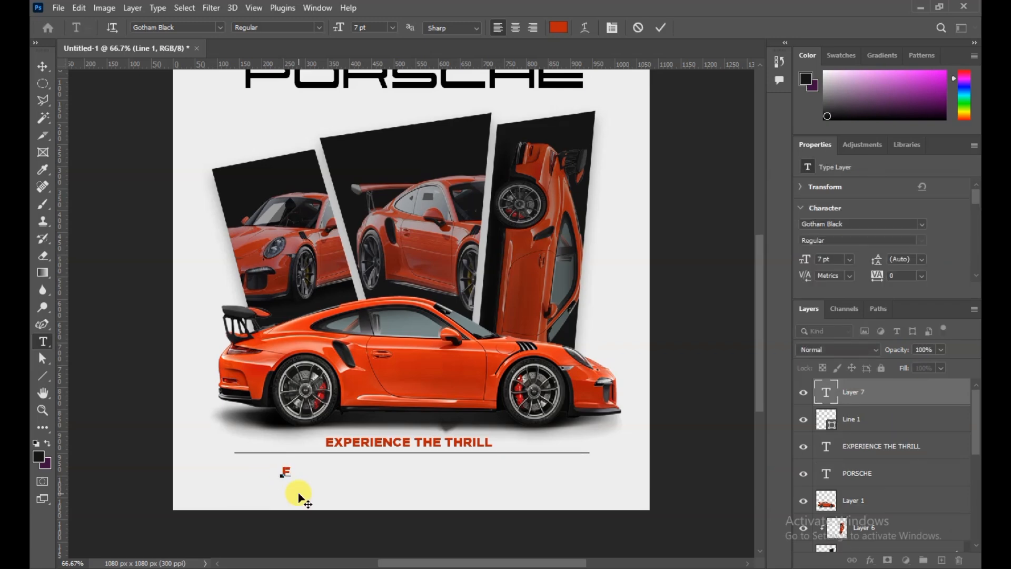
pyautogui.write('EEL THE ROAR ')
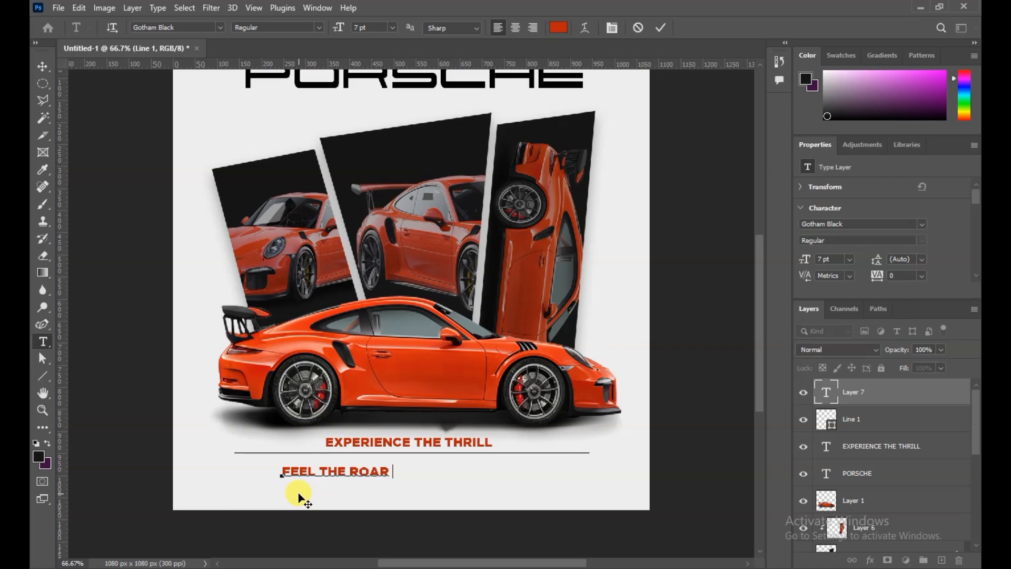
pyautogui.write('OF GERMEN')
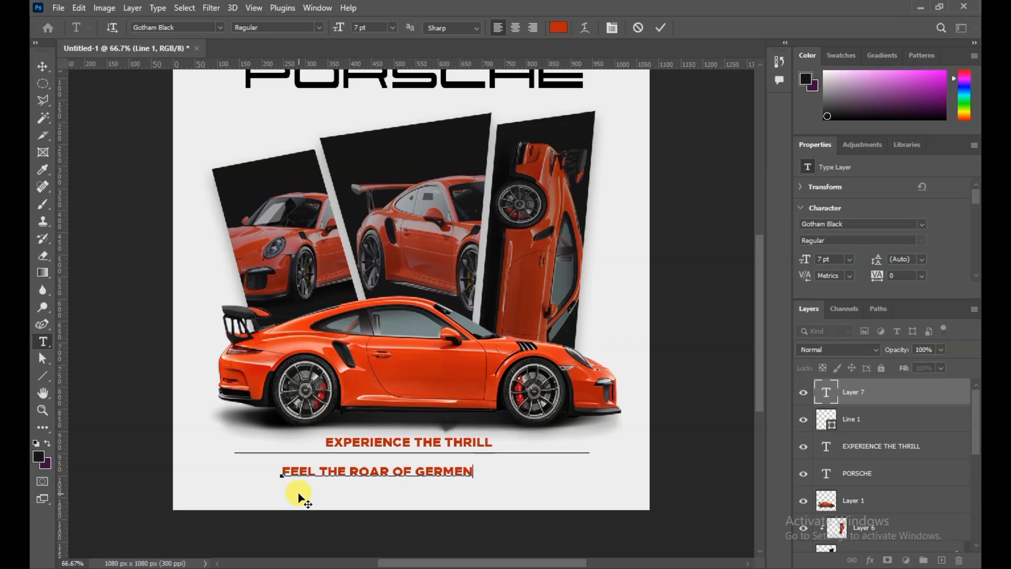
pyautogui.write('ENGINEERING ON THE')
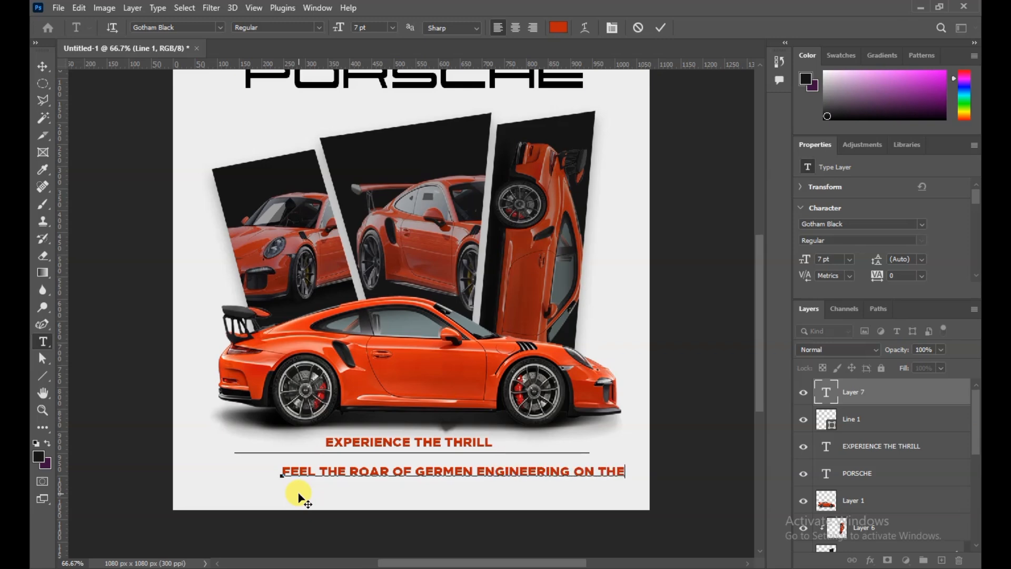
pyautogui.write('TRACK')
pyautogui.hotkey('ctrl', 'a')
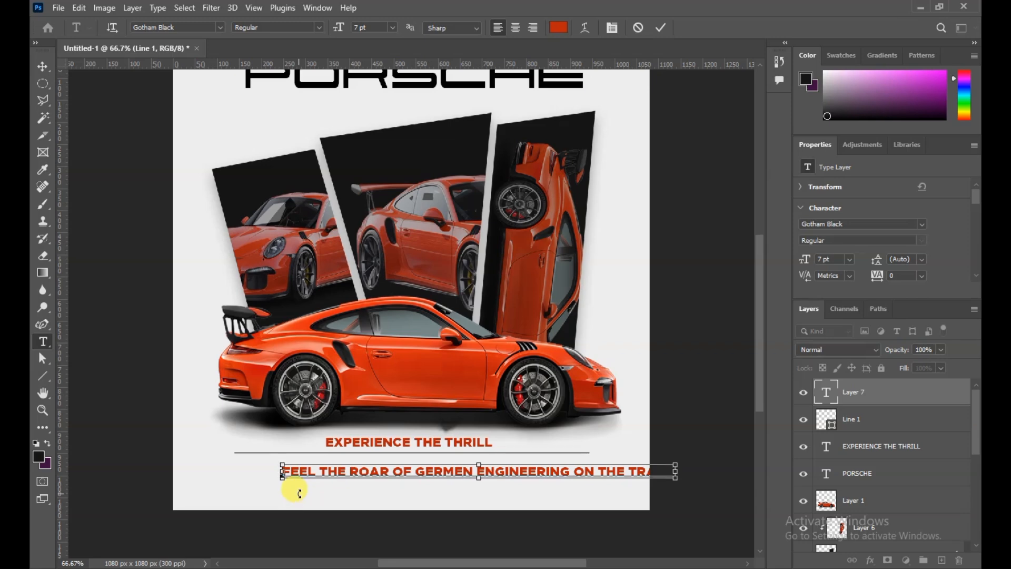
pyautogui.moveTo(421, 482); pyautogui.dragTo(355, 489)
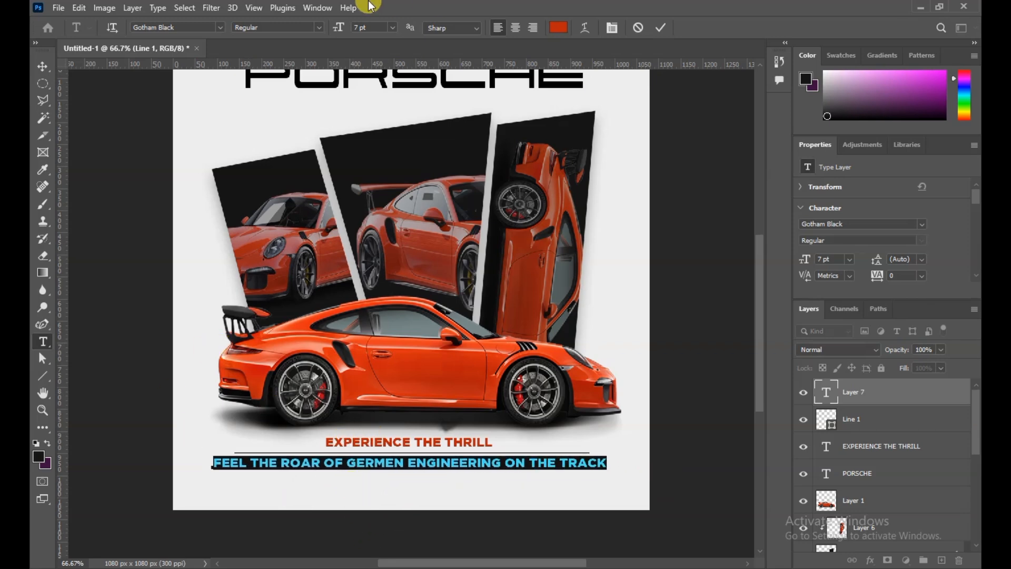
# Step: Set the selected text below the divider to 6 pt in the Montserrat Regular font
pyautogui.moveTo(337, 28); pyautogui.dragTo(332, 27)
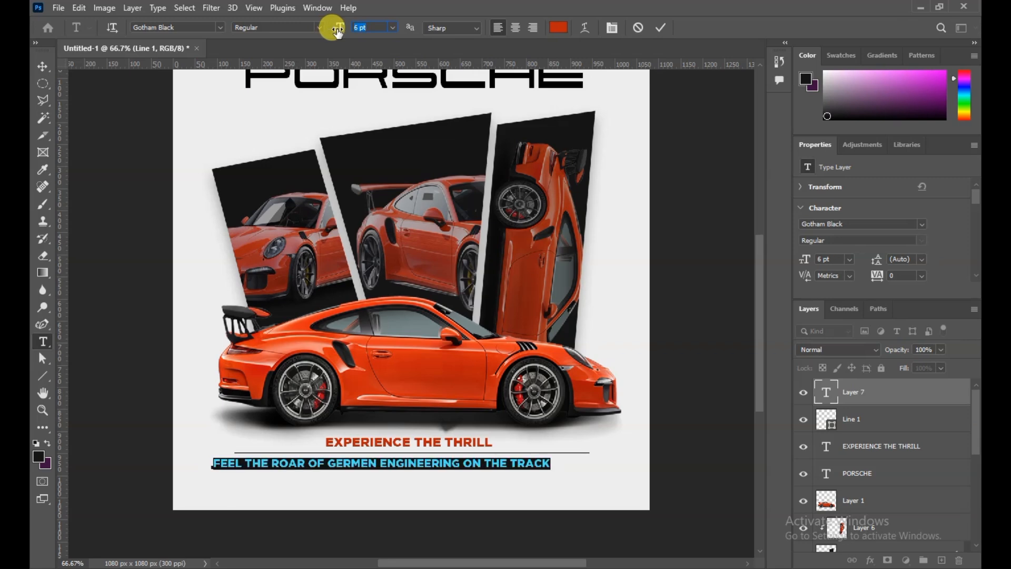
pyautogui.click(209, 27)
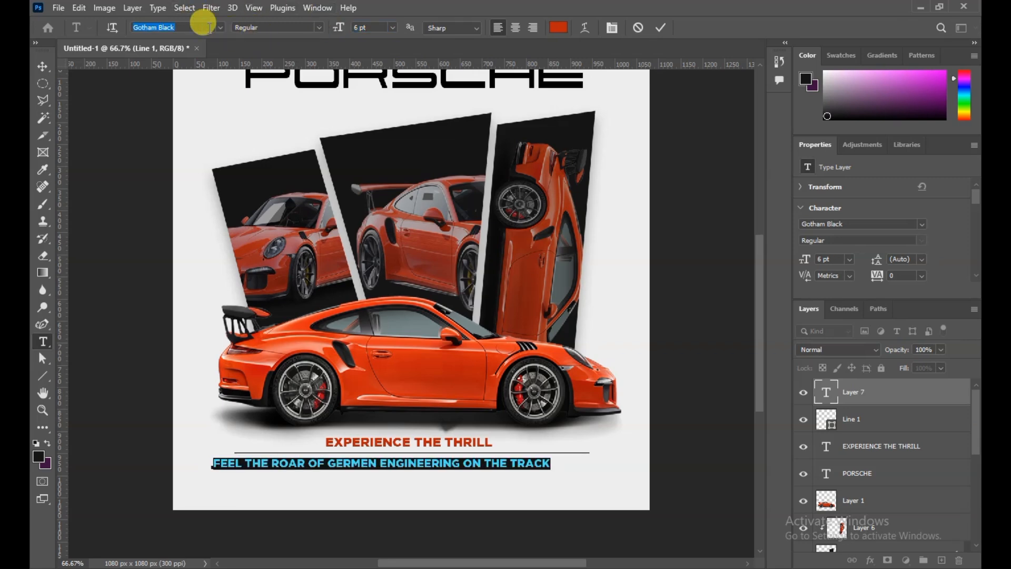
pyautogui.write('MON')
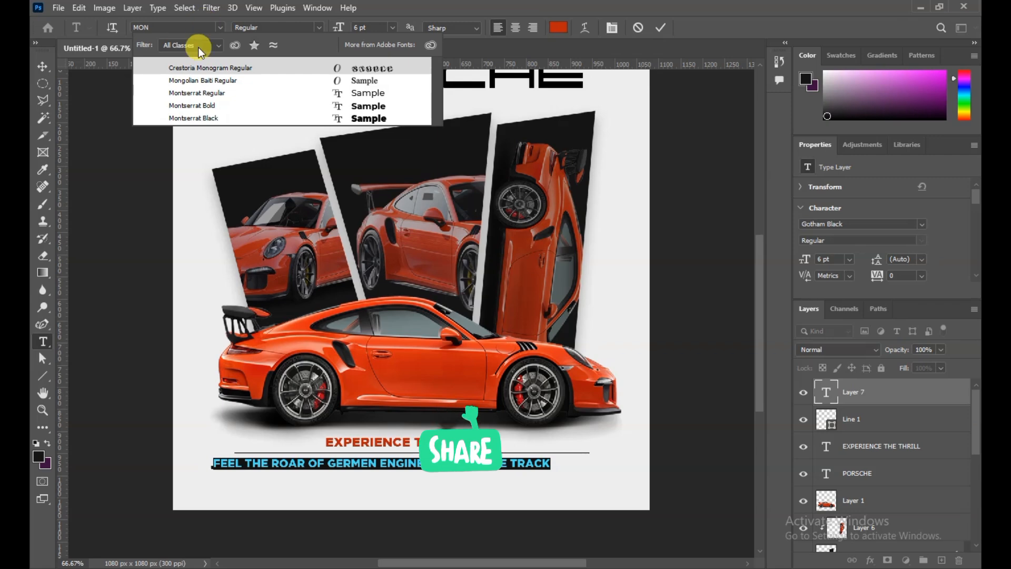
pyautogui.click(227, 92)
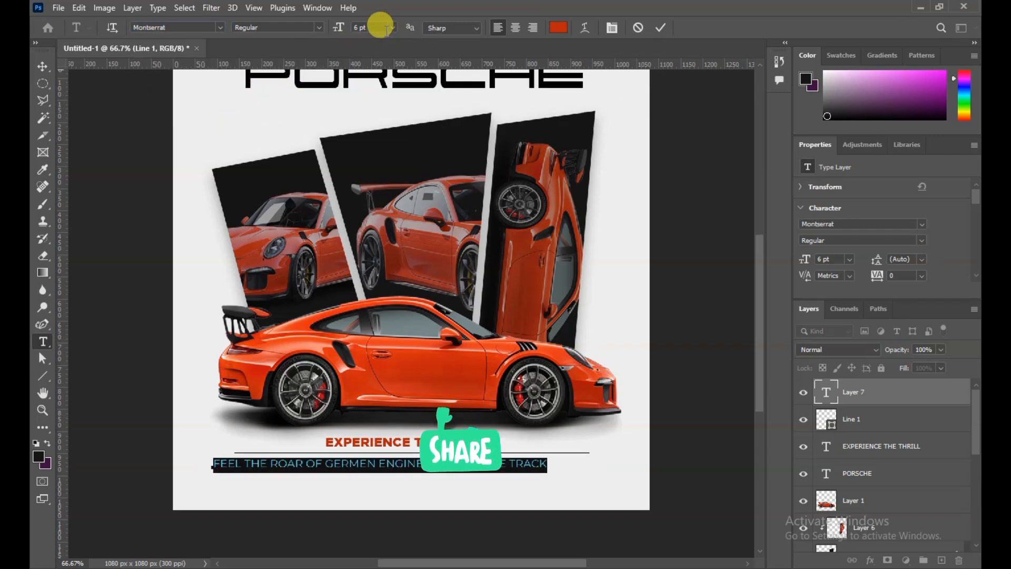
# Step: Reduce the selected Montserrat text to 4 pt, centre it under the divider line and commit it
pyautogui.moveTo(520, 486); pyautogui.dragTo(553, 488)
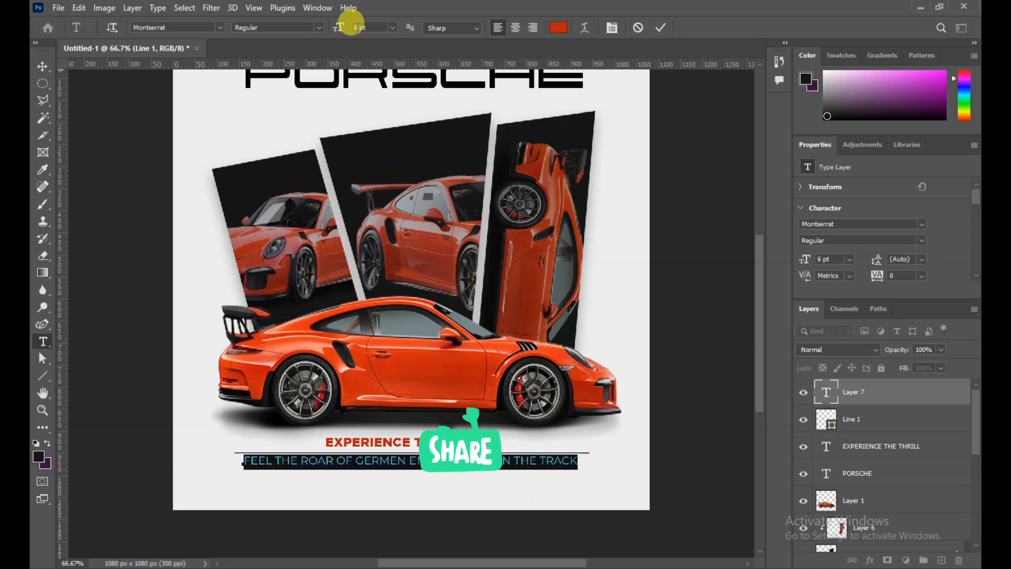
pyautogui.moveTo(338, 29); pyautogui.dragTo(336, 29)
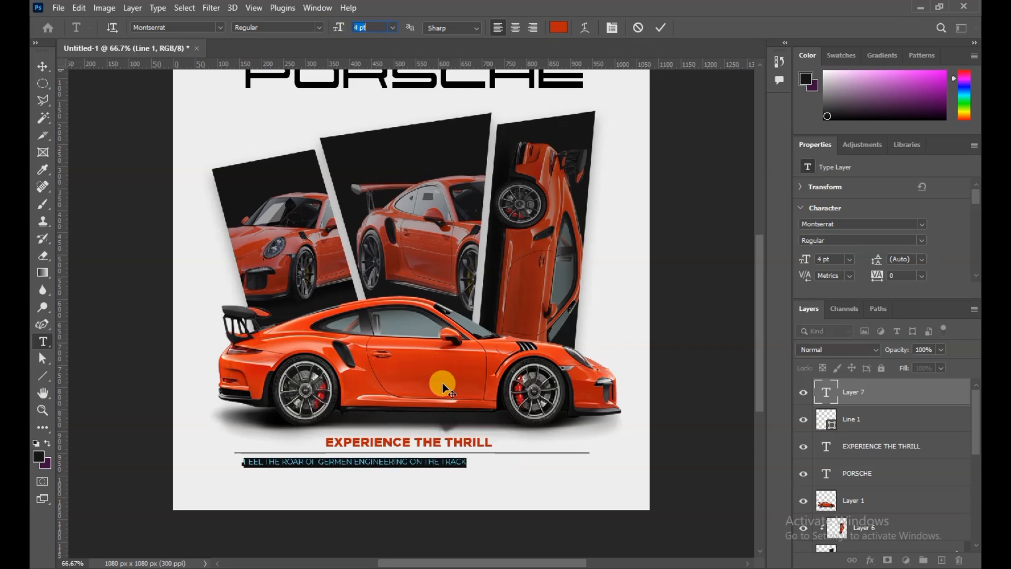
pyautogui.moveTo(469, 483); pyautogui.dragTo(521, 484)
pyautogui.click(660, 28)
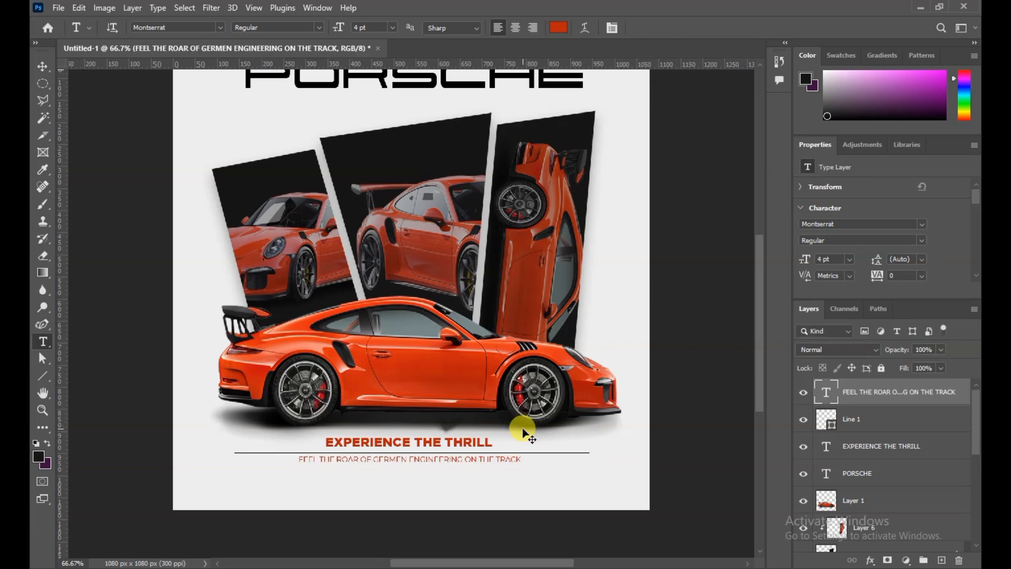
pyautogui.hotkey('ctrl', '+')
pyautogui.scroll(-5, 523, 427)
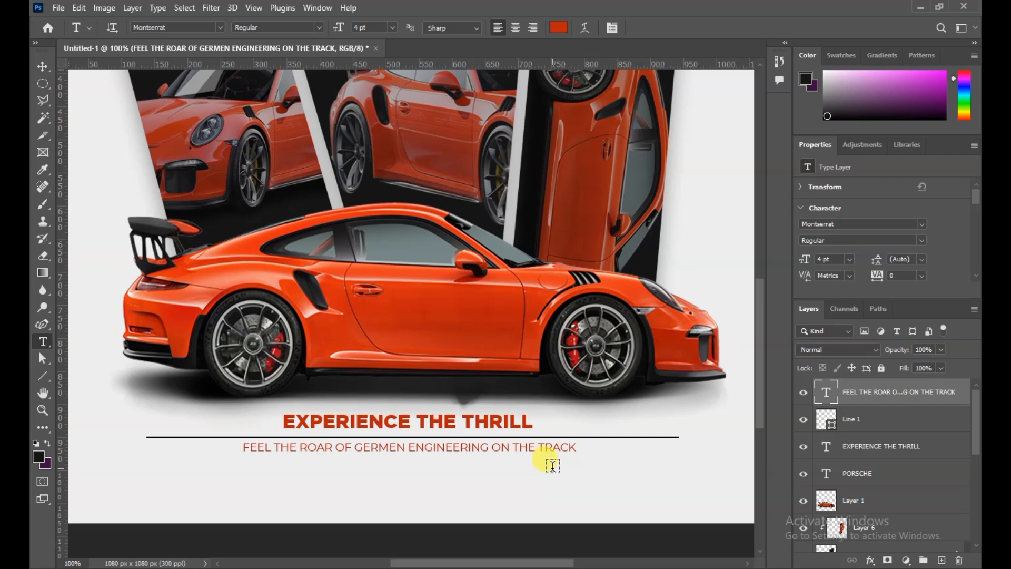
pyautogui.click(579, 447)
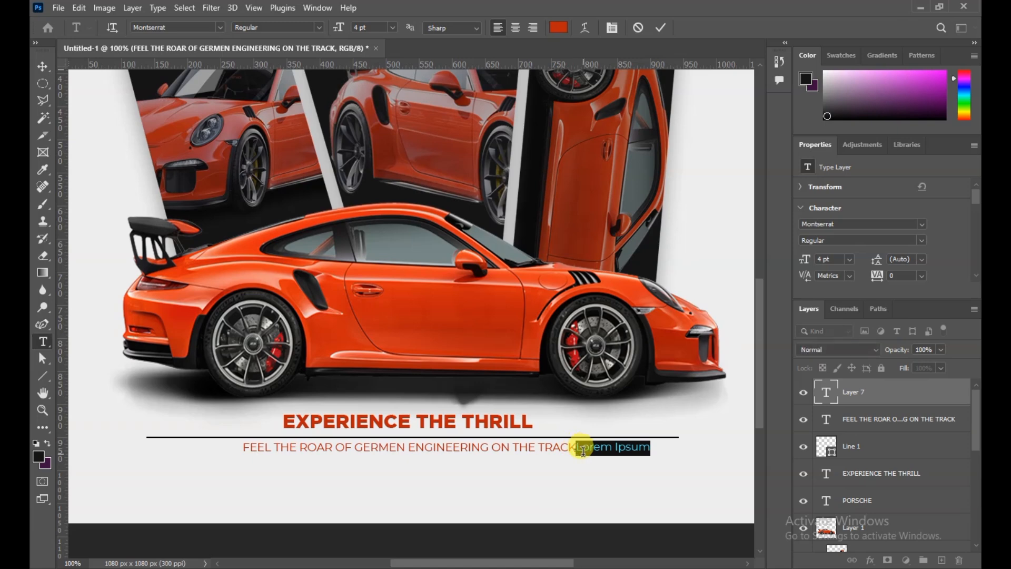
pyautogui.press('BackSpace')
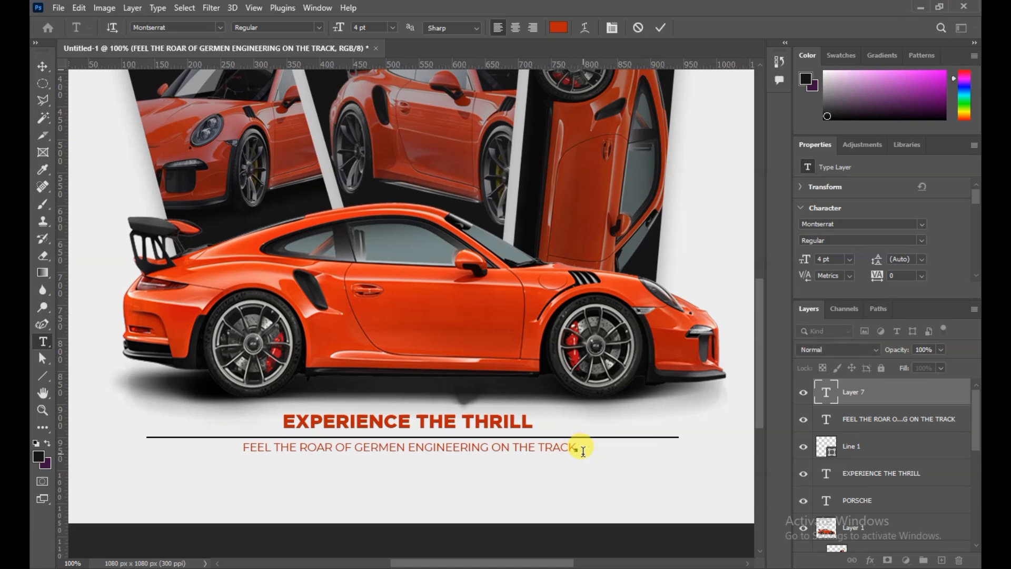
pyautogui.scroll(1, 433, 319)
pyautogui.click(46, 71)
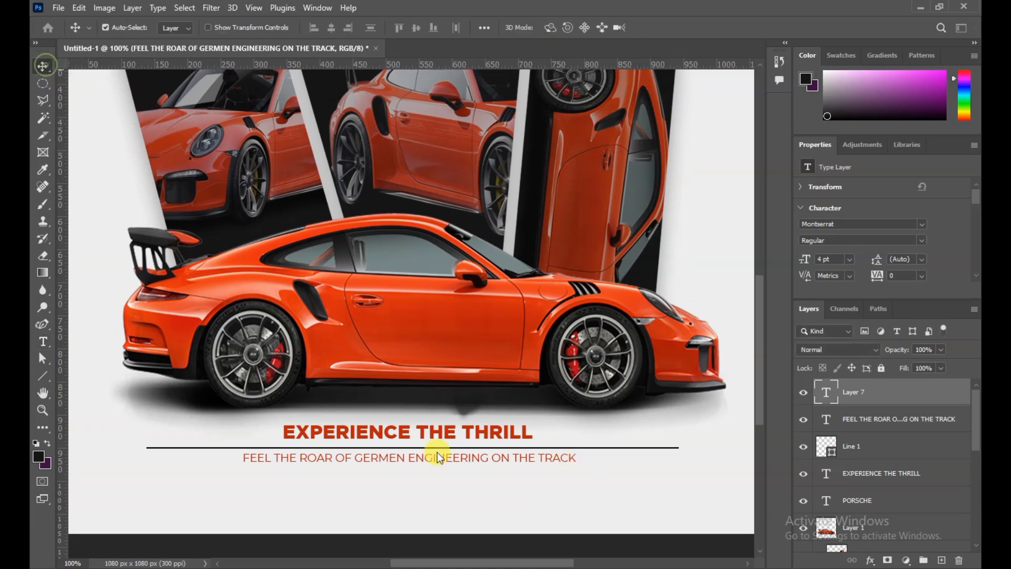
# Step: Try adding "EVERY CURVE, EVERY STRAIGHT, EVERY SECOND.... PURE ADRENALINE" as a second line of the text below the divider
pyautogui.click(44, 343)
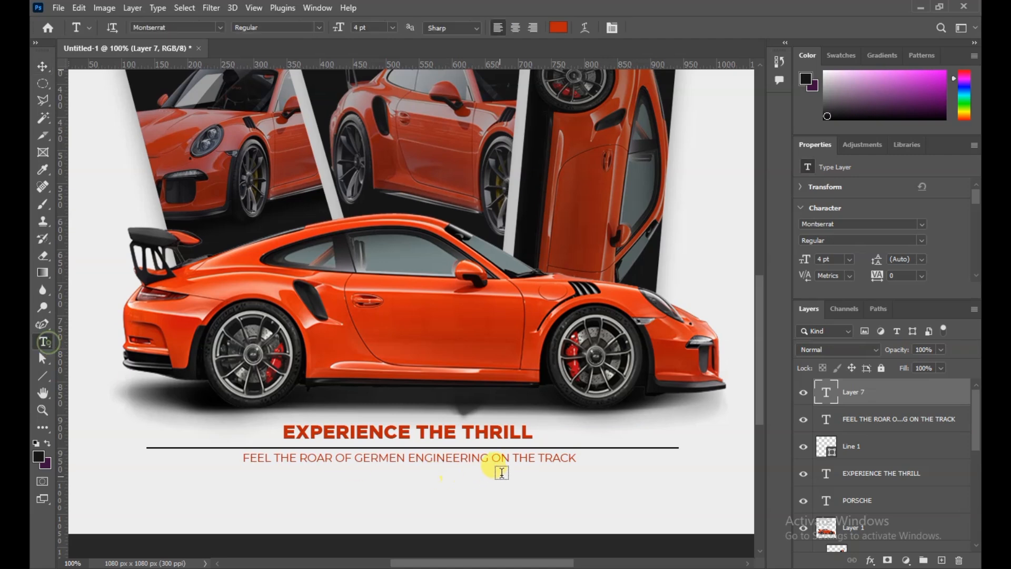
pyautogui.click(557, 457)
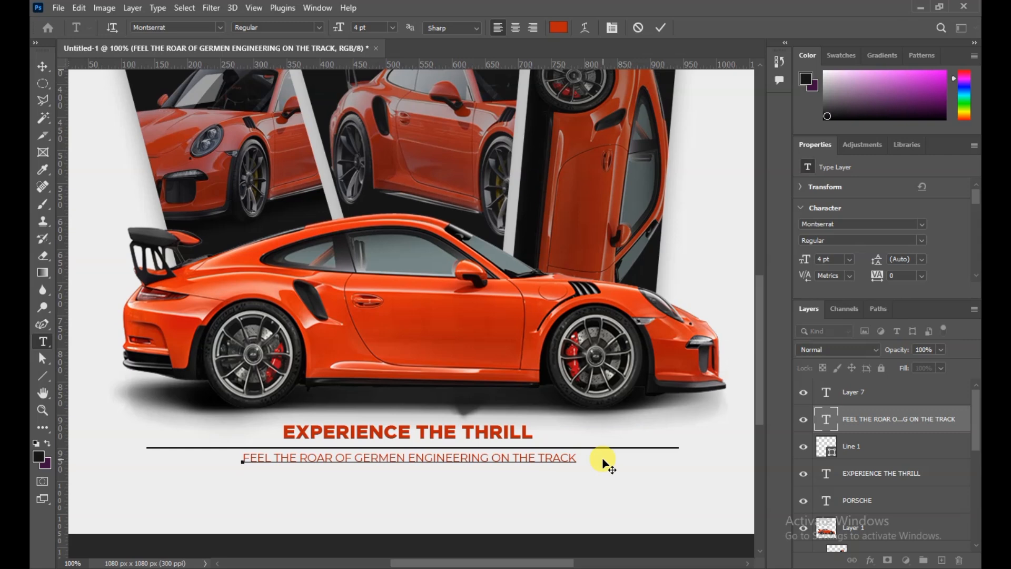
pyautogui.press('Return')
pyautogui.write('EVERY CURVE')
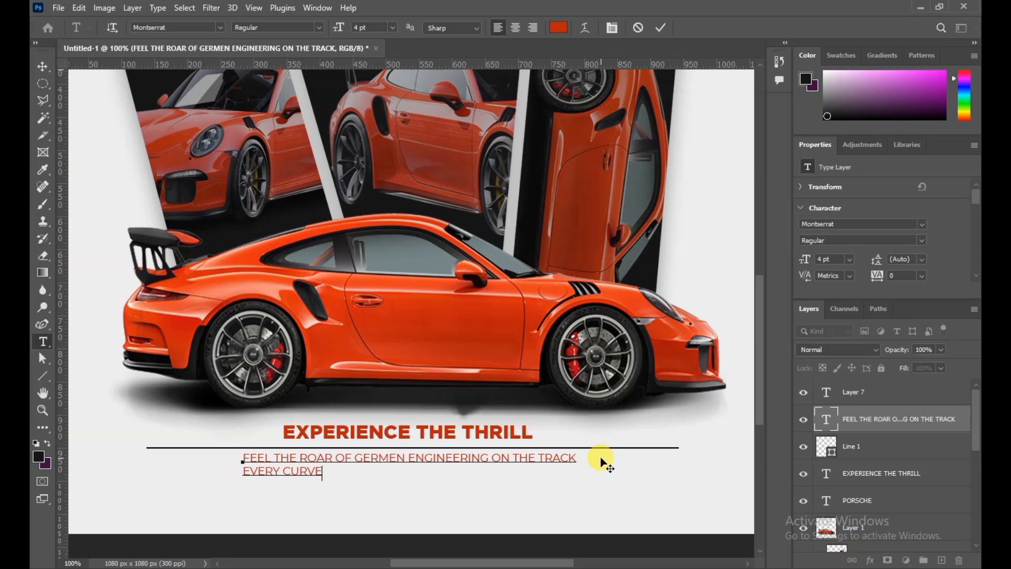
pyautogui.write('. EVERY STRAIGHT')
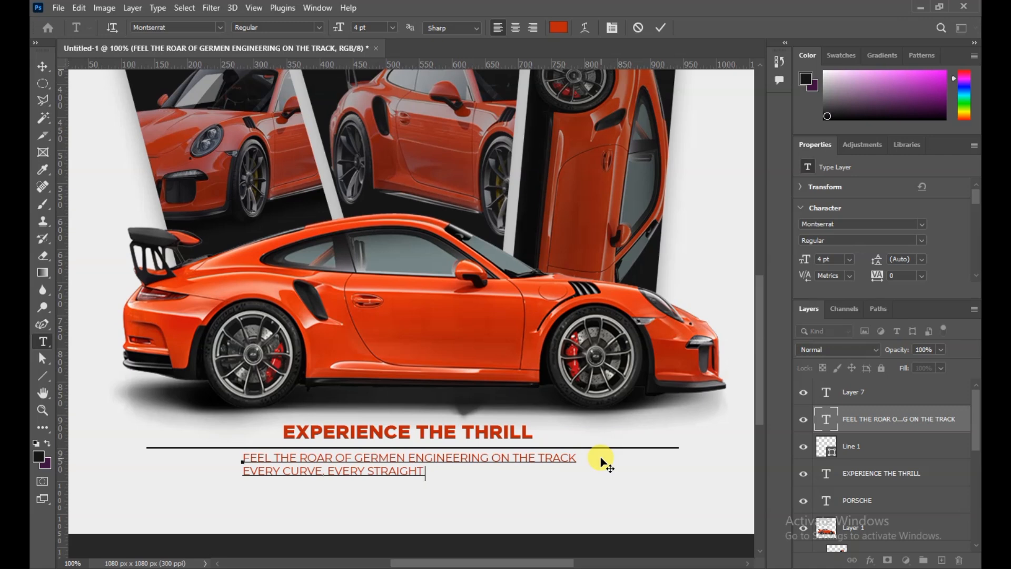
pyautogui.write('. EVERY SECOND....')
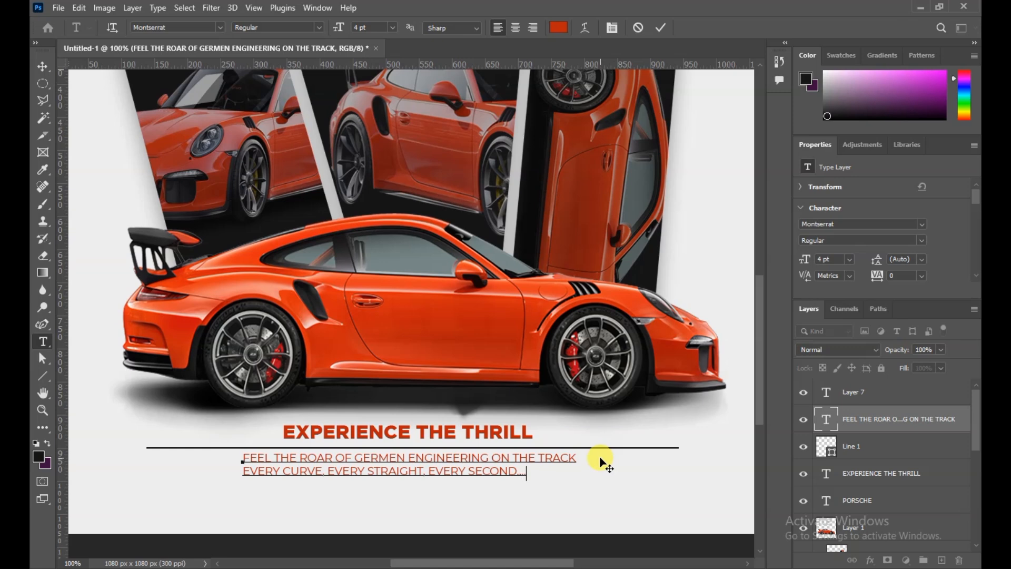
pyautogui.write('URE ADRENALINE')
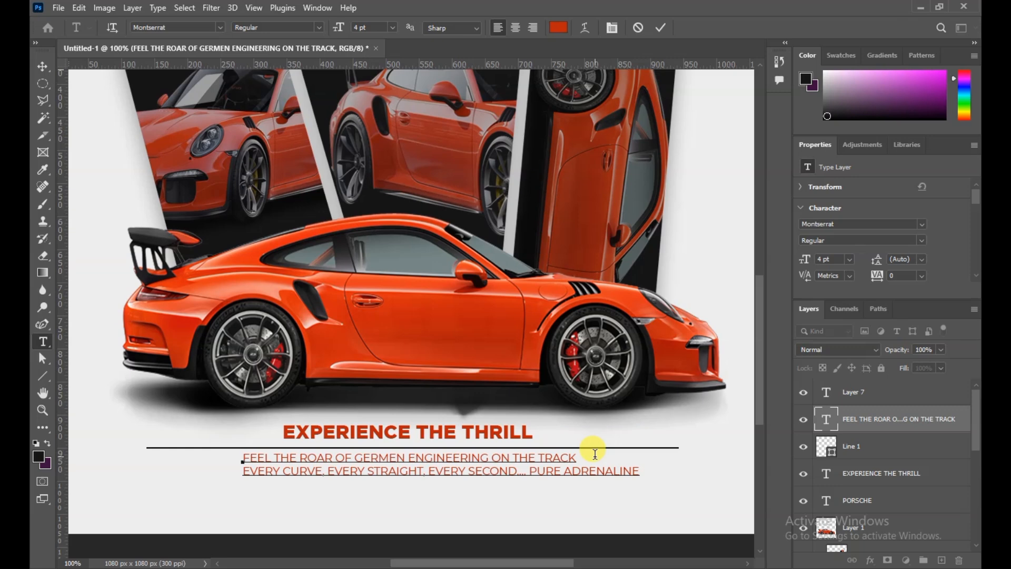
pyautogui.click(38, 67)
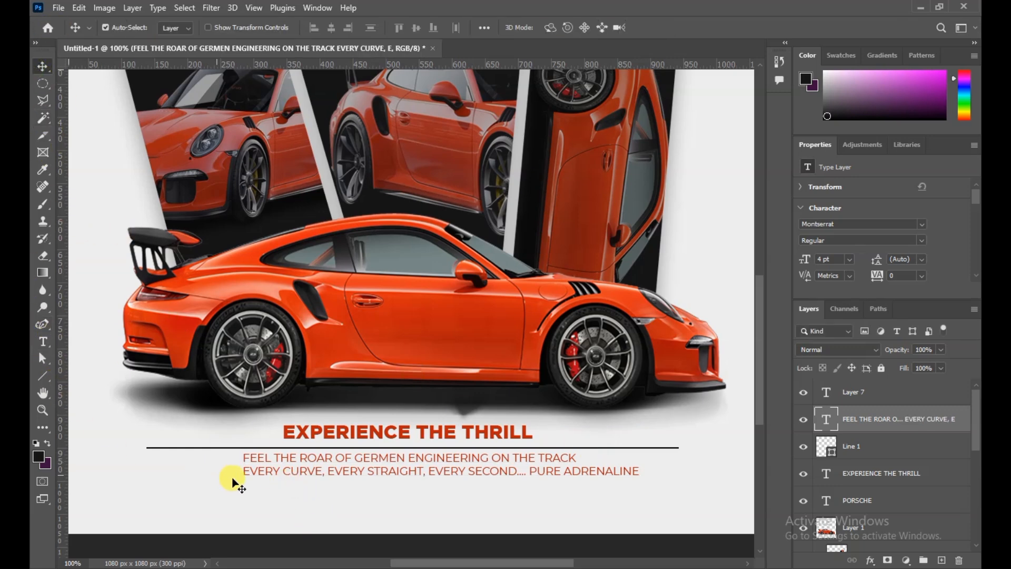
# Step: Remove the second line from the text below the divider and commit the edit
pyautogui.click(42, 342)
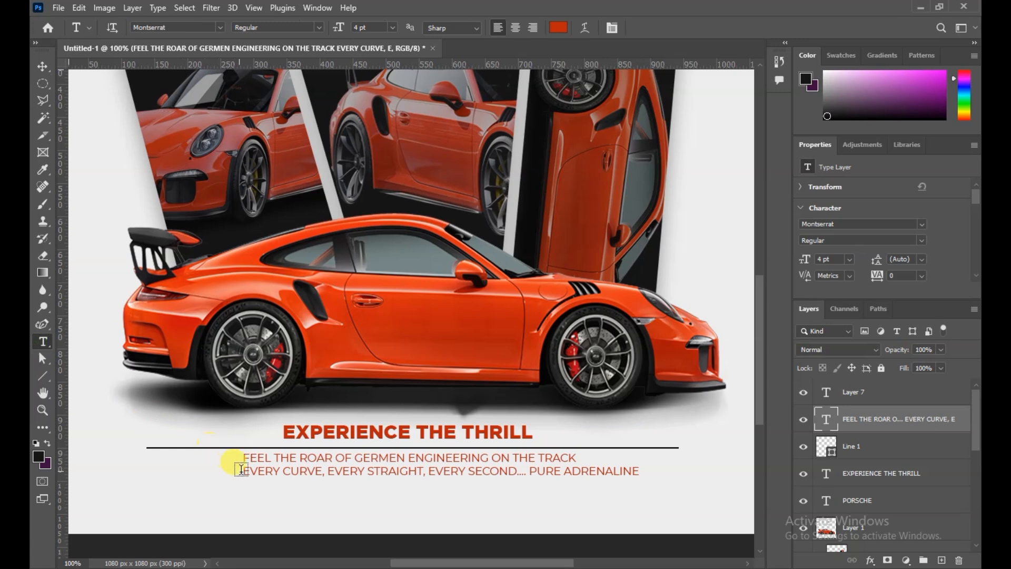
pyautogui.moveTo(241, 469); pyautogui.dragTo(652, 504)
pyautogui.press('BackSpace')
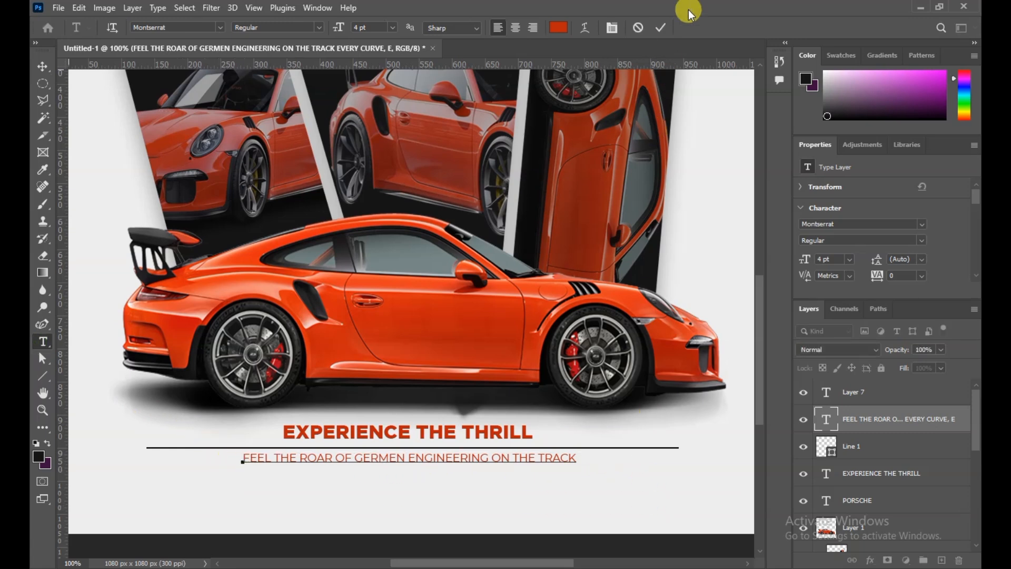
pyautogui.click(659, 28)
# Step: Add "EVERY CURVE, EVERY STRAIGHT, EVERY SECOND.... PURE ADRENALINE" as a separate text layer and place it directly under the "FEEL THE ROAR" line
pyautogui.click(276, 505)
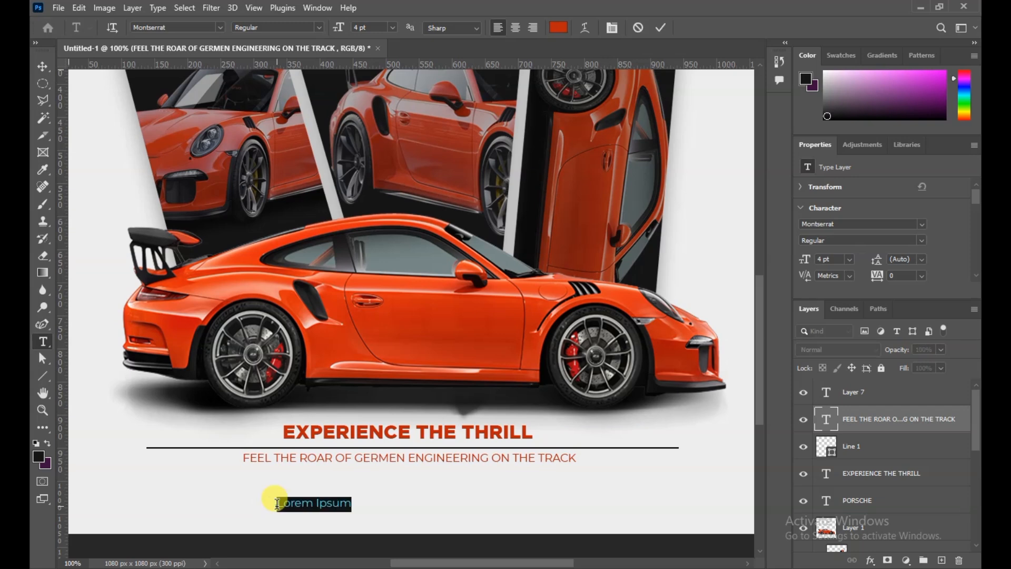
pyautogui.write('EVERY CURVE, EVERY STRAIGHT, EVERY SECOND.... PURE ADRENALINE')
pyautogui.moveTo(377, 513); pyautogui.dragTo(309, 491)
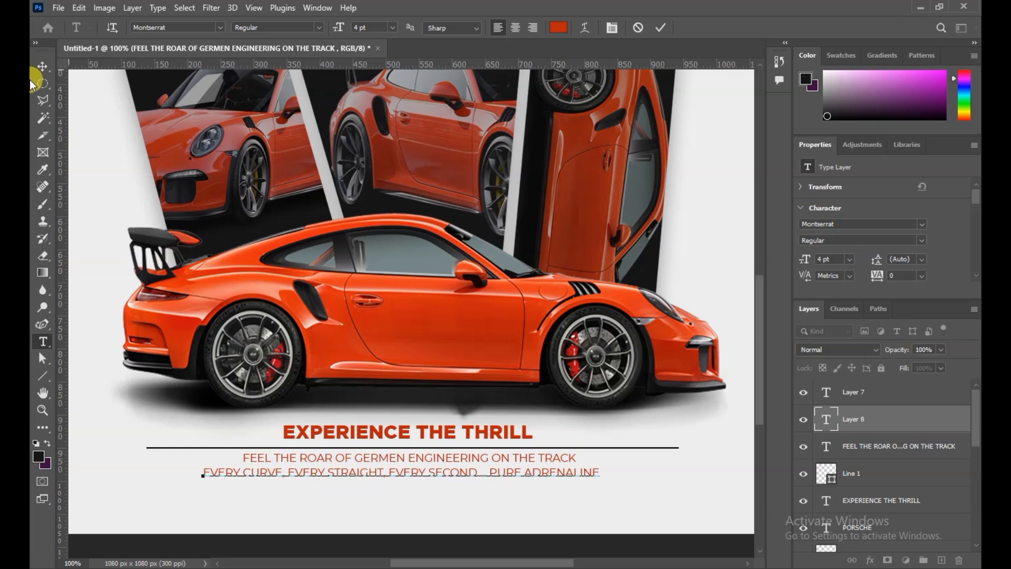
pyautogui.click(43, 67)
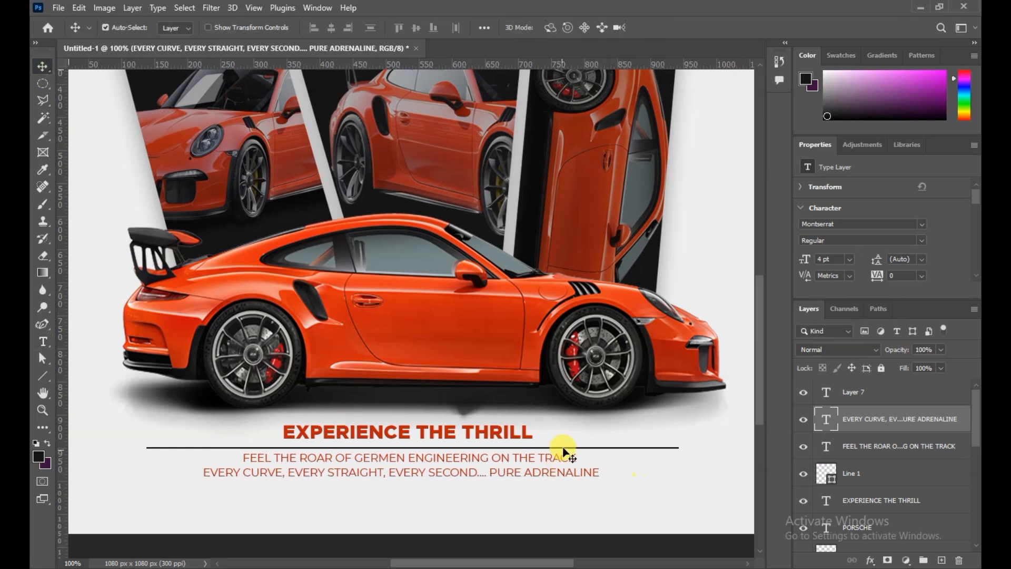
# Step: Duplicate the divider line and place the copy beneath the two slogan lines, at about X 144 px and Y 1025 px
pyautogui.click(596, 454)
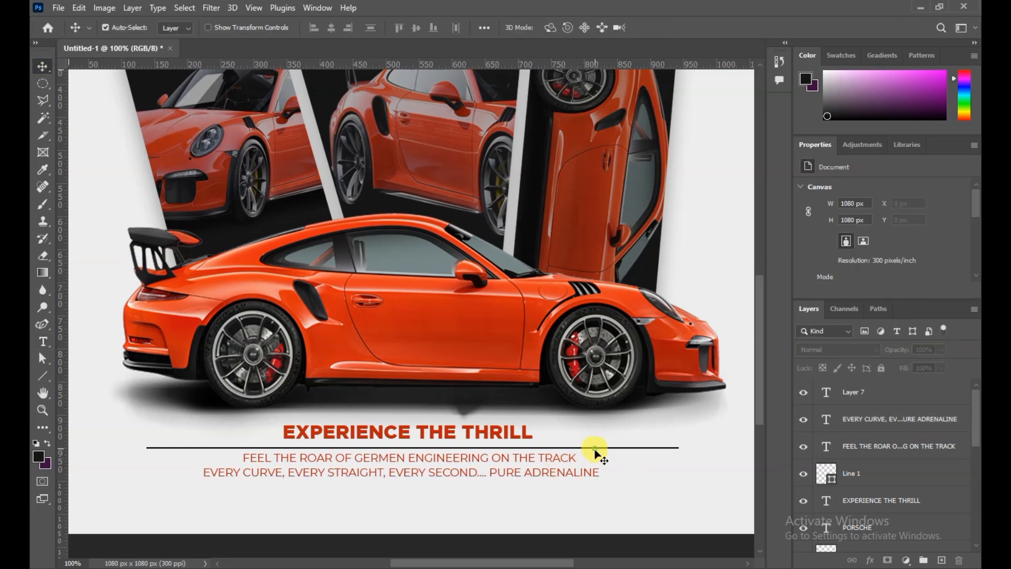
pyautogui.click(662, 451)
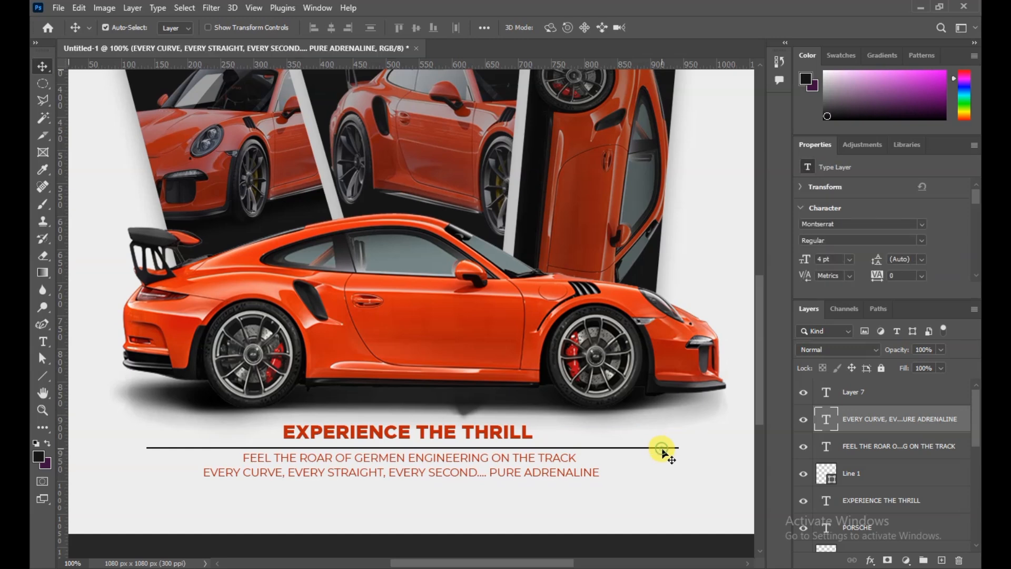
pyautogui.click(664, 452)
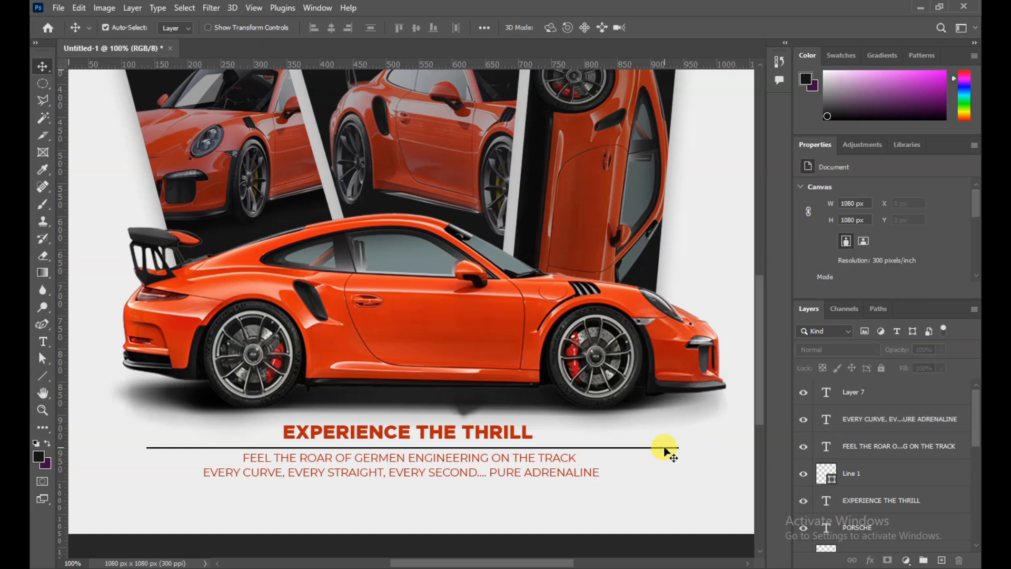
pyautogui.click(898, 479)
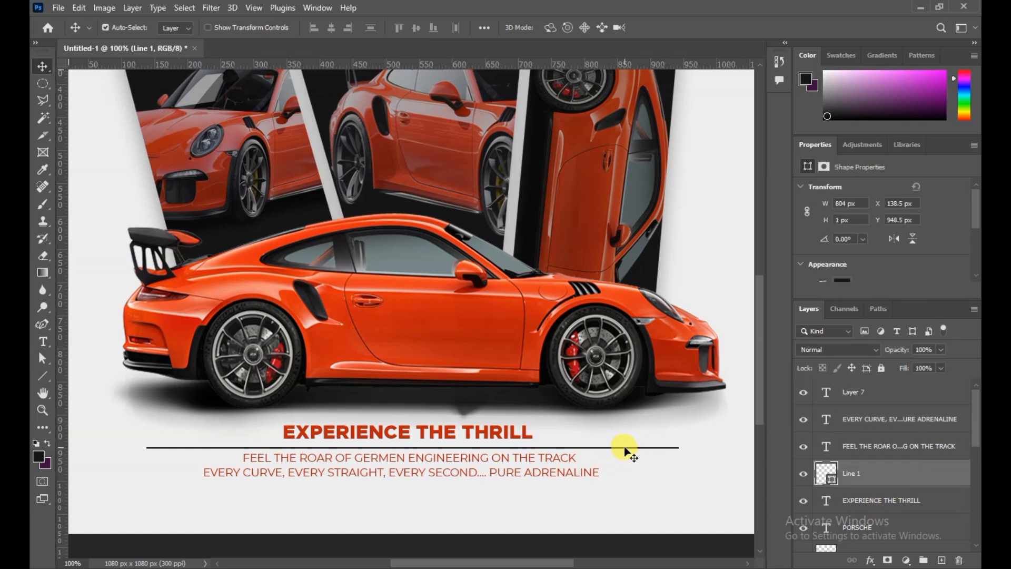
pyautogui.moveTo(625, 451); pyautogui.dragTo(631, 501)
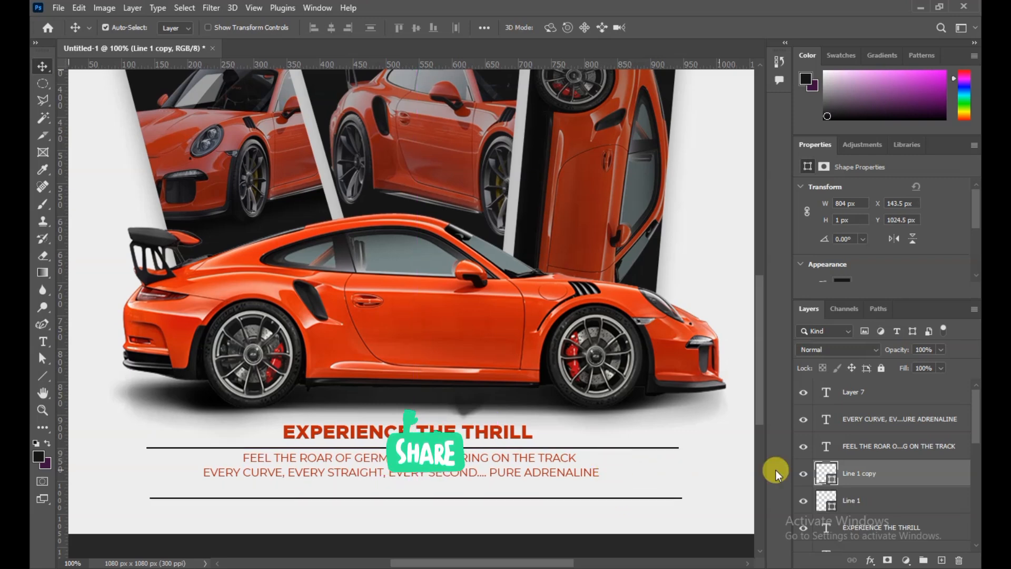
# Step: Nudge the "FEEL THE ROAR" and "EVERY CURVE" text lines down together so they sit more evenly between the two divider lines
pyautogui.click(869, 446)
pyautogui.keyDown('ctrl'); pyautogui.click(889, 420); pyautogui.keyUp('ctrl')
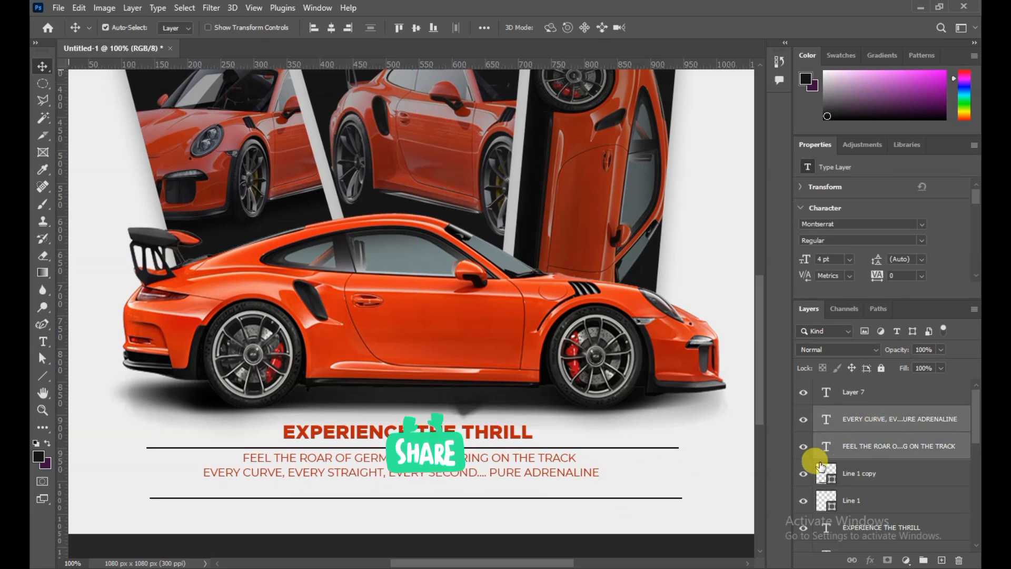
pyautogui.press('Down')
pyautogui.press('Down')
pyautogui.press('Down')
pyautogui.press('Down')
pyautogui.press('Down')
pyautogui.press('Down')
pyautogui.press('Down')
pyautogui.press('Down')
pyautogui.press('Down')
pyautogui.press('Down')
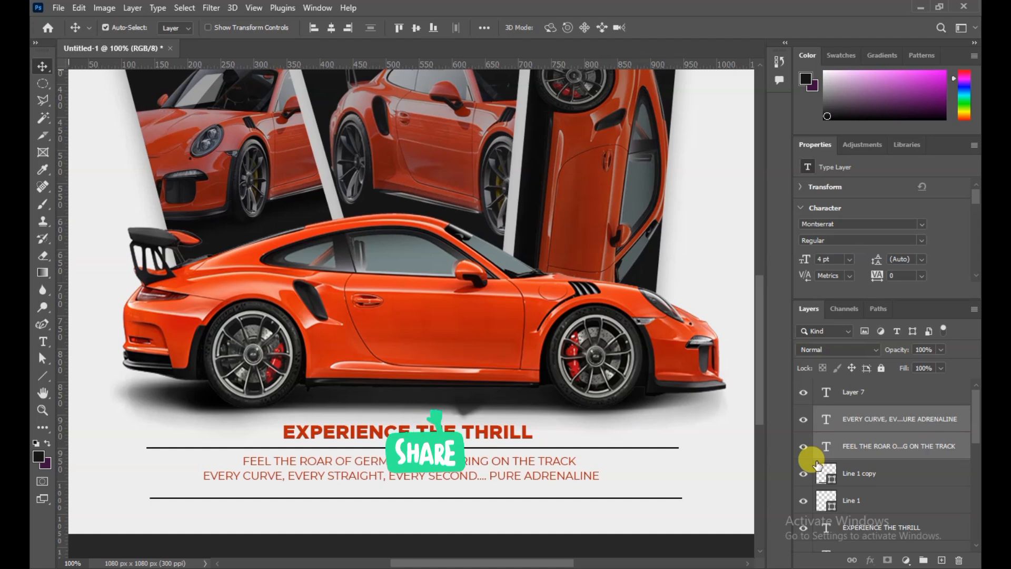
pyautogui.press('Down')
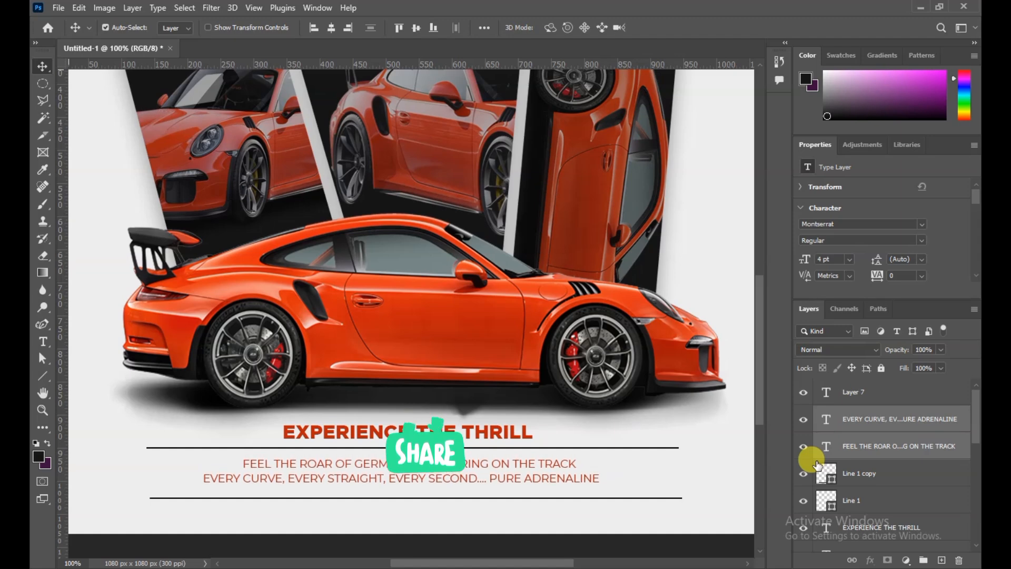
# Step: Examine the whole poster's layout from the PORSCHE title down to the lower divider line
pyautogui.hscroll(-1, 525, 282)
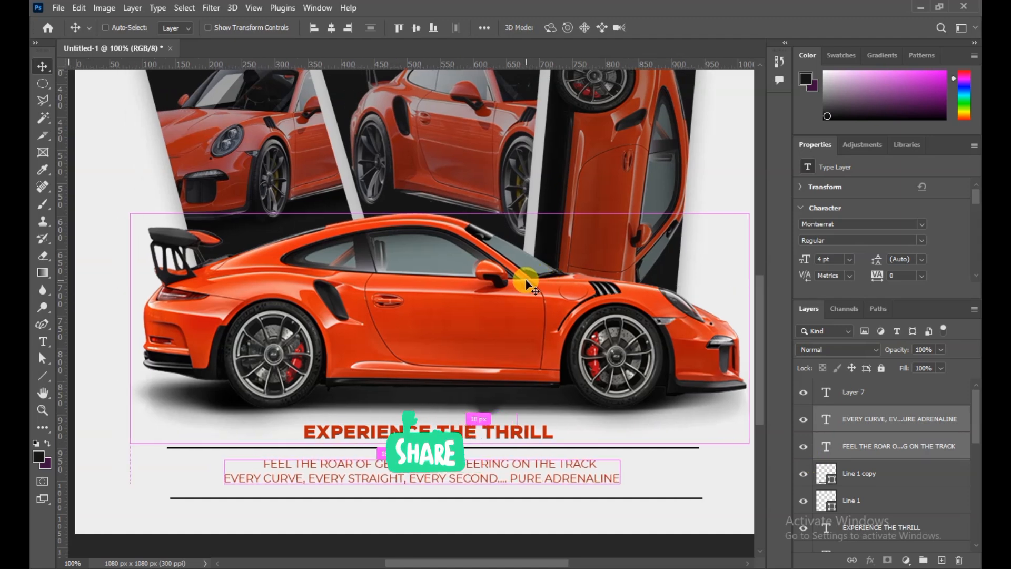
pyautogui.hotkey('ctrl', '-')
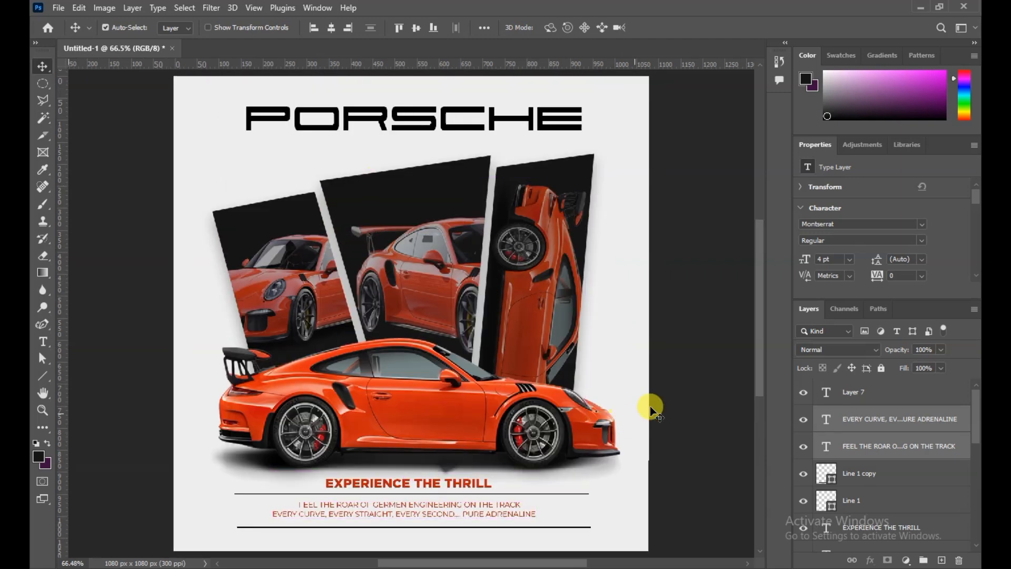
pyautogui.click(727, 398)
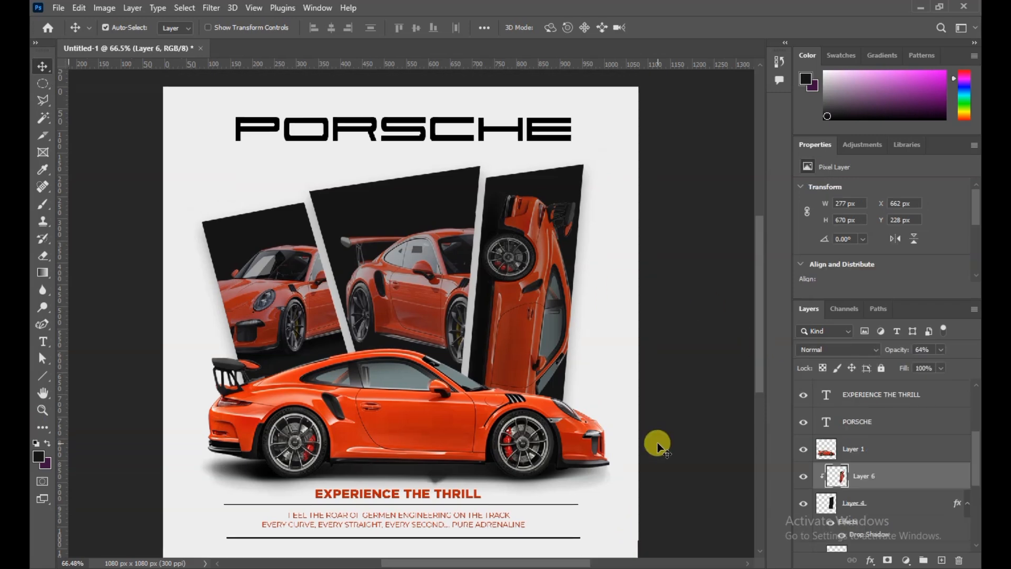
pyautogui.press('ctrl')
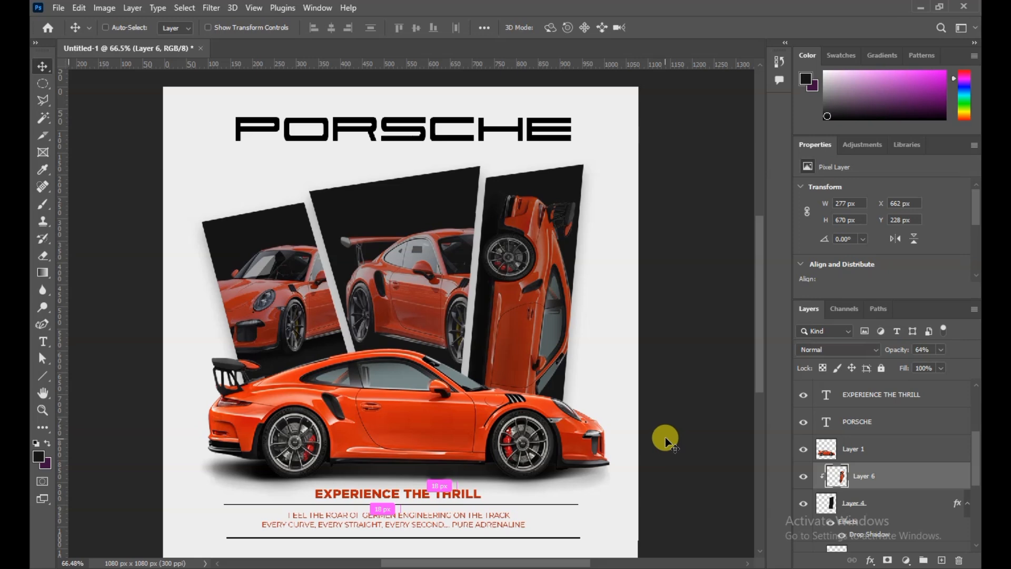
pyautogui.scroll(-1, 665, 436)
pyautogui.hscroll(-1, 668, 434)
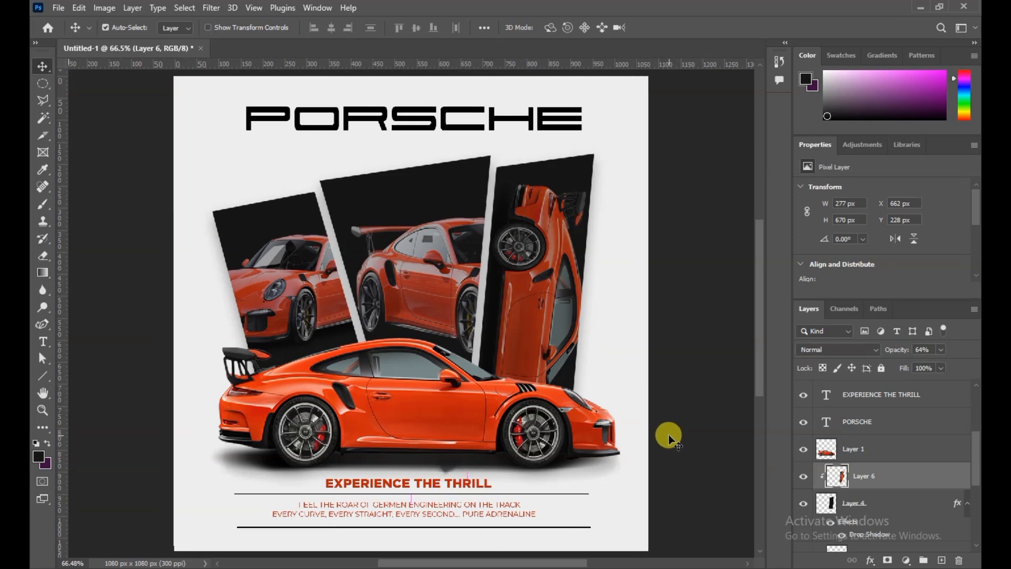
pyautogui.scroll(-1, 668, 434)
pyautogui.scroll(2, 671, 432)
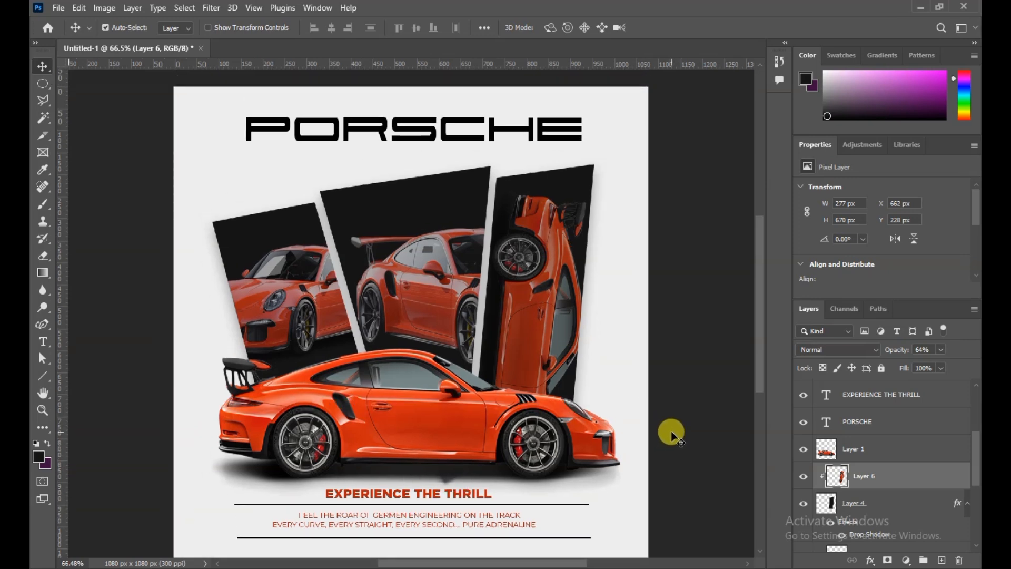